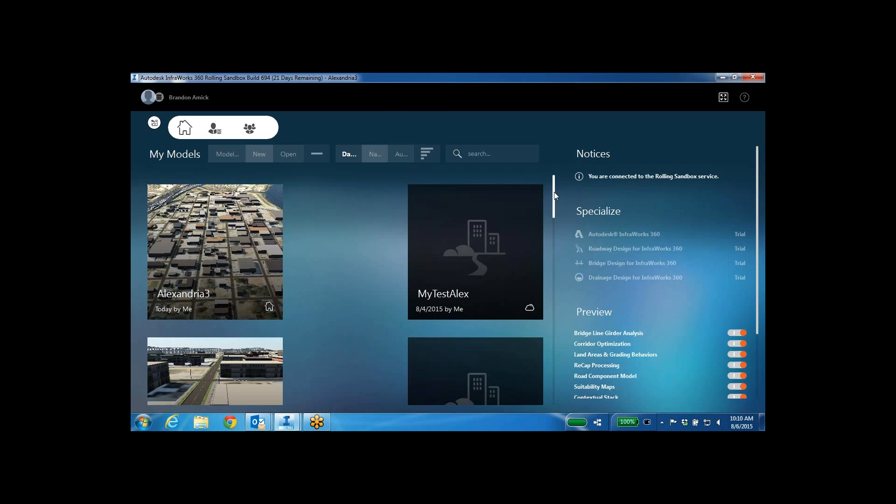
Step: Open the online model manager, look at the Alexandria model's history, and close the manager
mouse_move(555, 195)
left_mouse_down()
mouse_move(546, 225)
mouse_move(541, 192)
left_mouse_up()
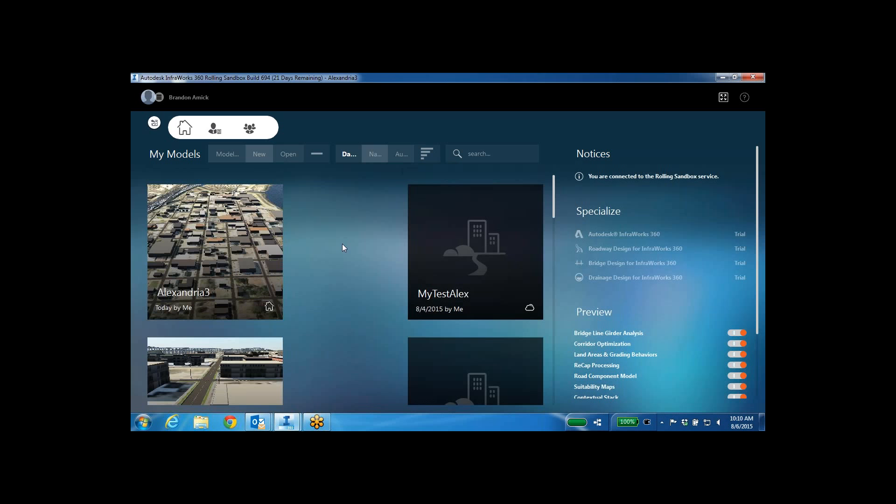
left_click(214, 129)
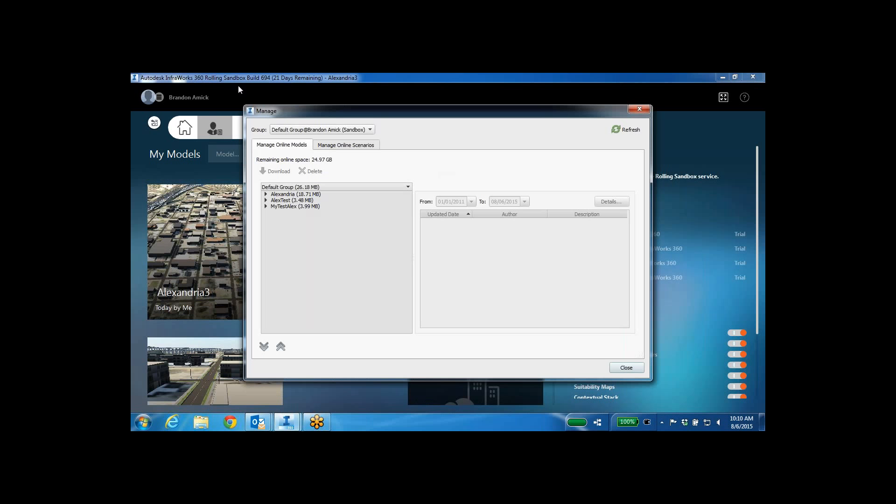
left_click(289, 194)
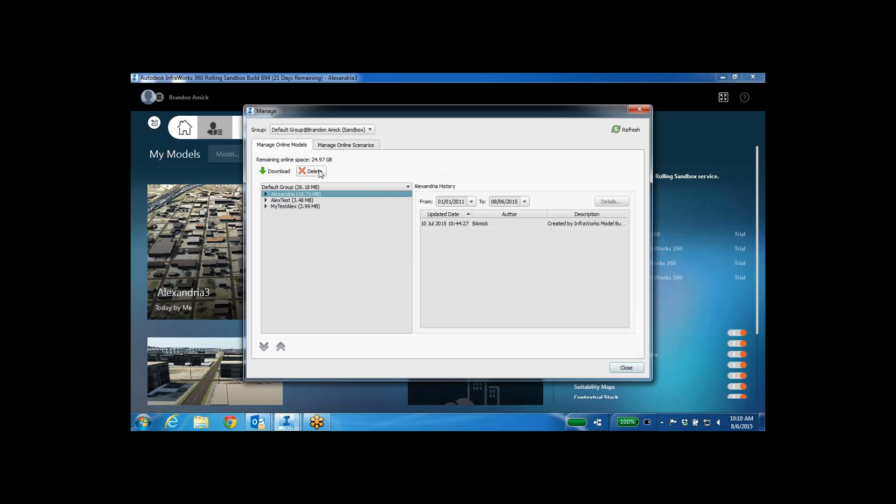
left_click(640, 109)
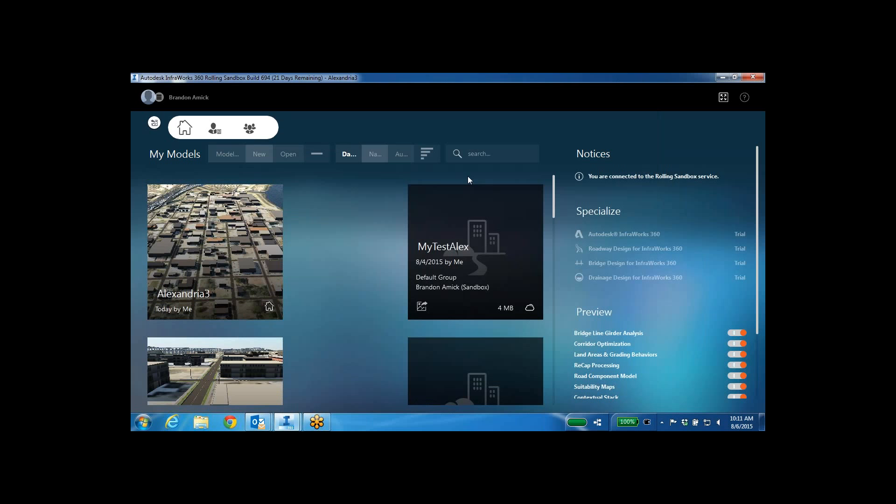
Step: Open Model Builder and maximize its window
left_click(220, 154)
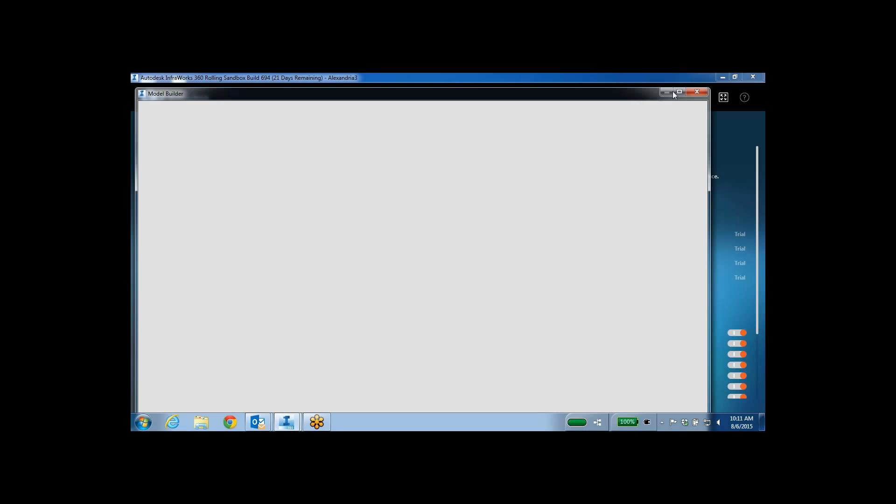
left_click_drag(618, 95, 626, 89)
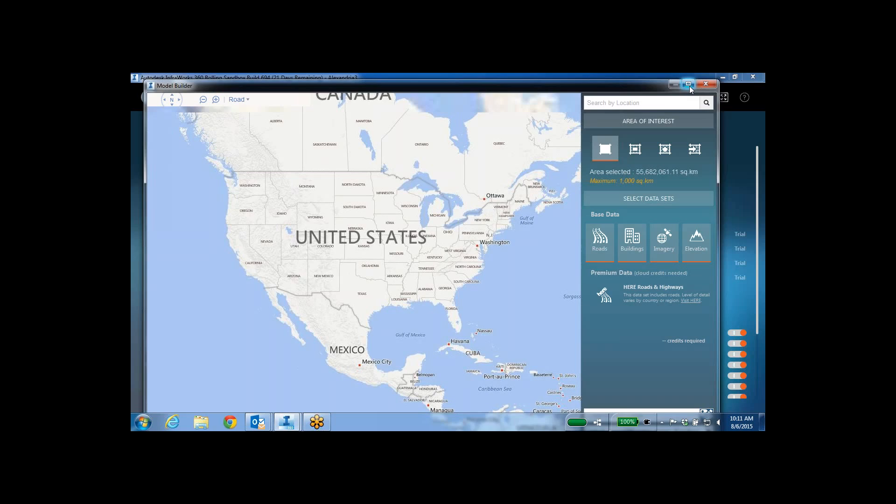
left_click(689, 84)
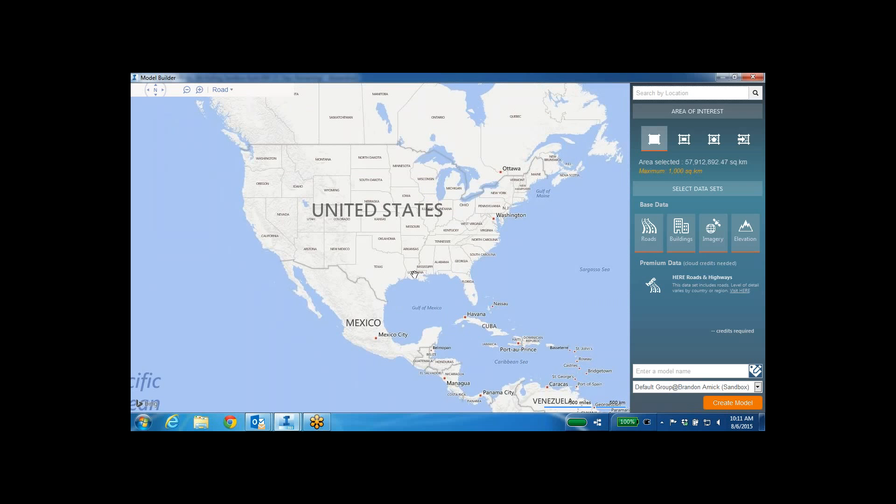
Step: Search the Model Builder map for Alexandria, LA (United States) and bring the downtown area into view
scroll(414, 274, "up", 1)
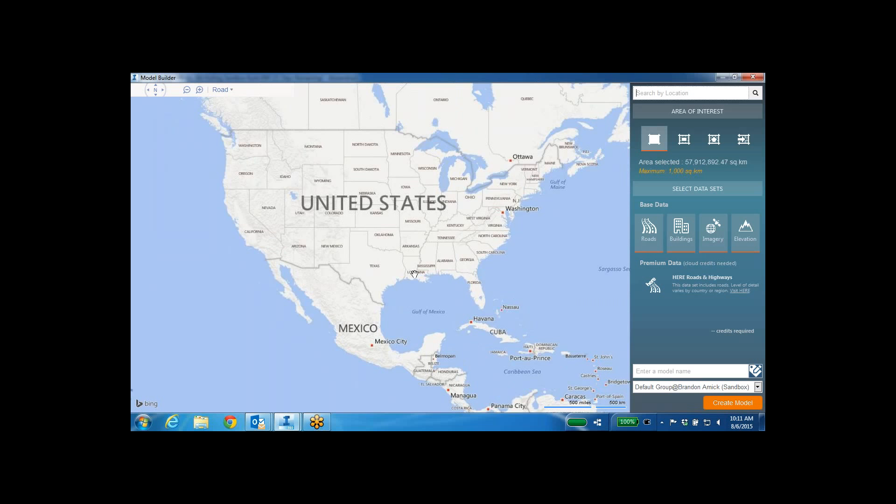
scroll(415, 274, "up", 6)
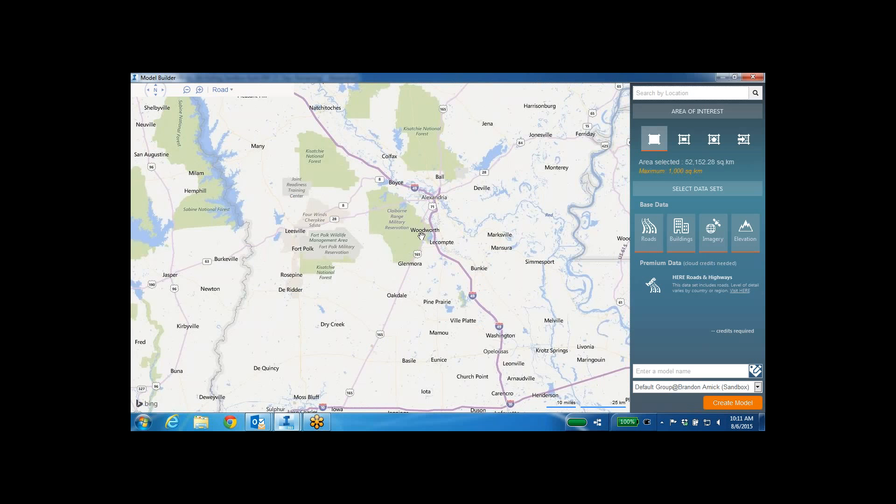
left_click_drag(447, 199, 424, 224)
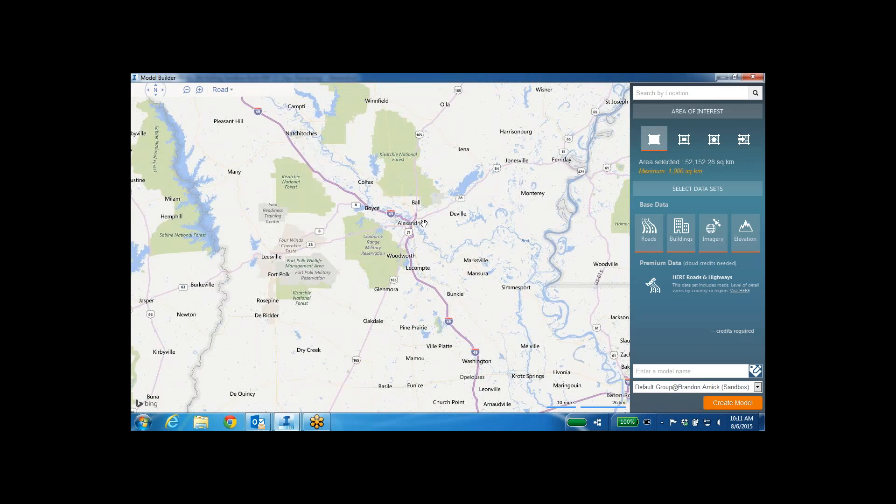
scroll(423, 225, "up", 2)
left_click(675, 92)
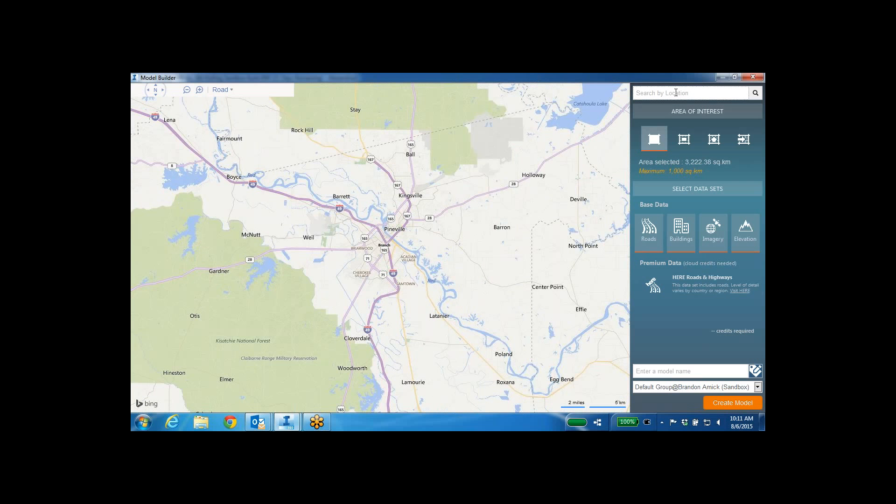
type("Alexandi")
type("ia,")
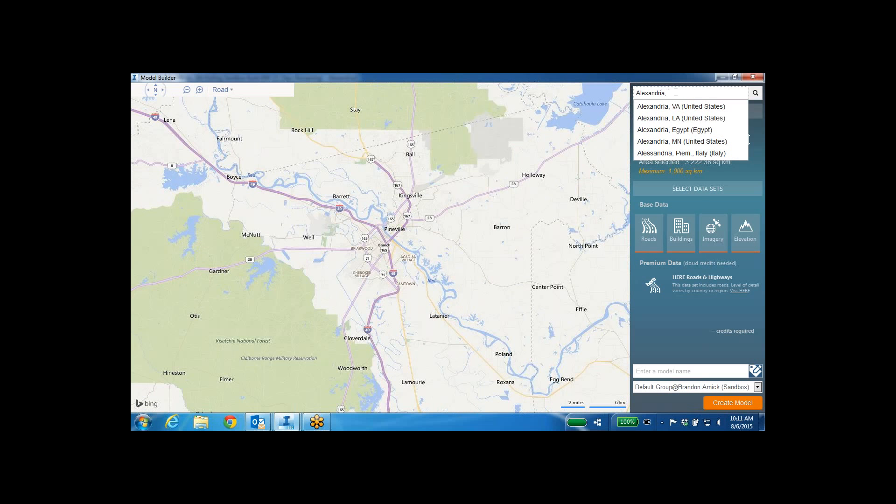
type("LA")
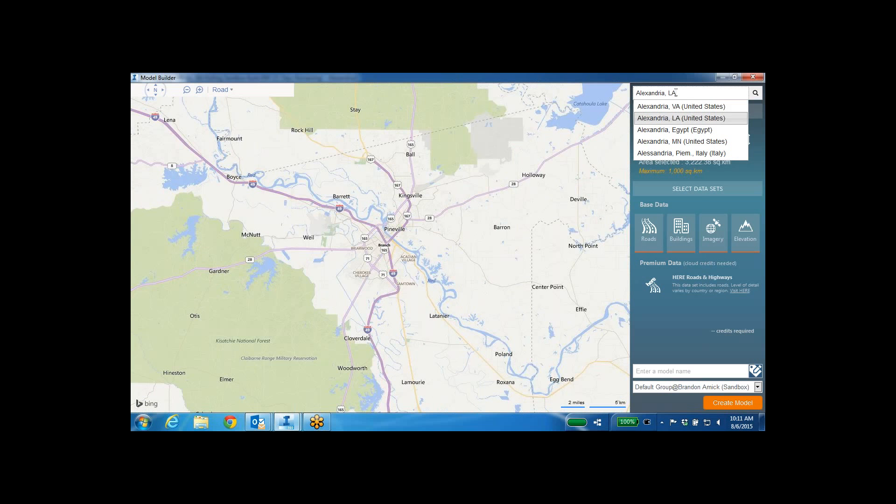
key("Return")
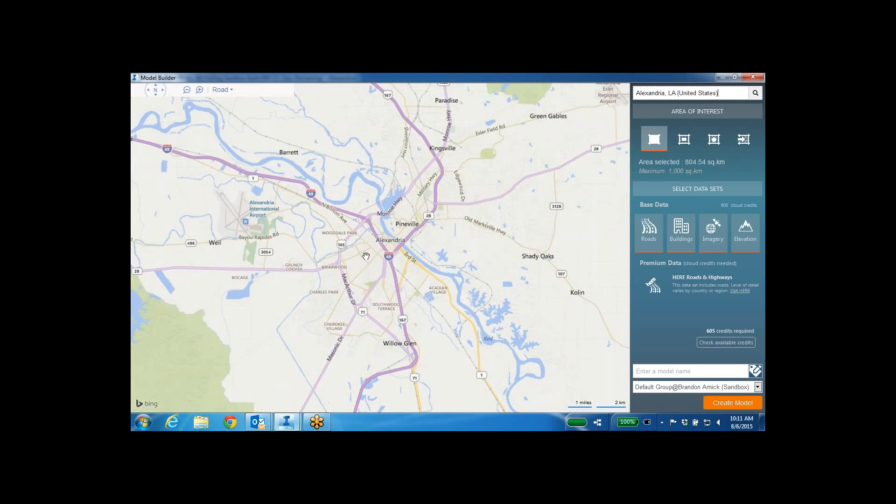
scroll(366, 256, "up", 2)
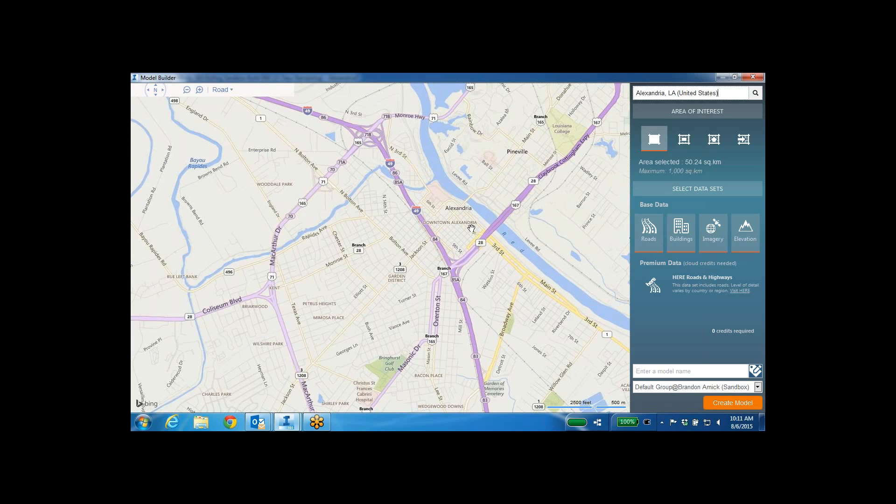
left_click_drag(471, 228, 414, 214)
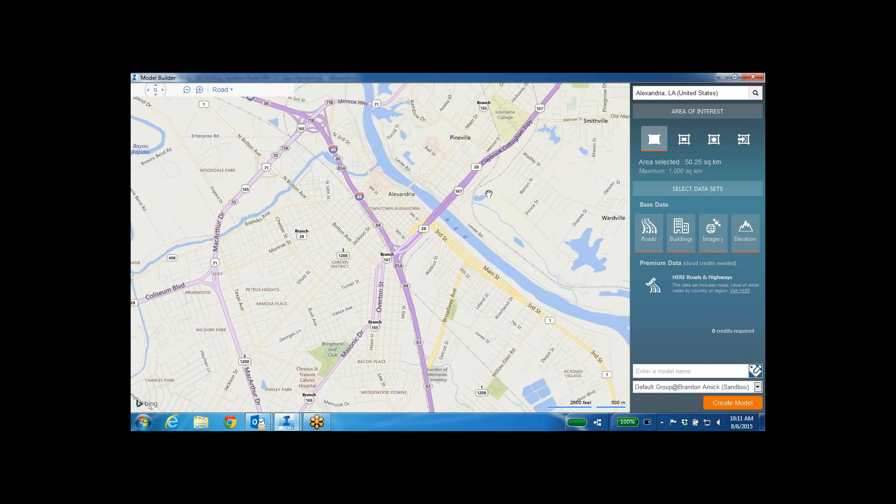
Step: Draw a rectangular area of interest of about 6.36 sq km over downtown Alexandria
left_click(675, 145)
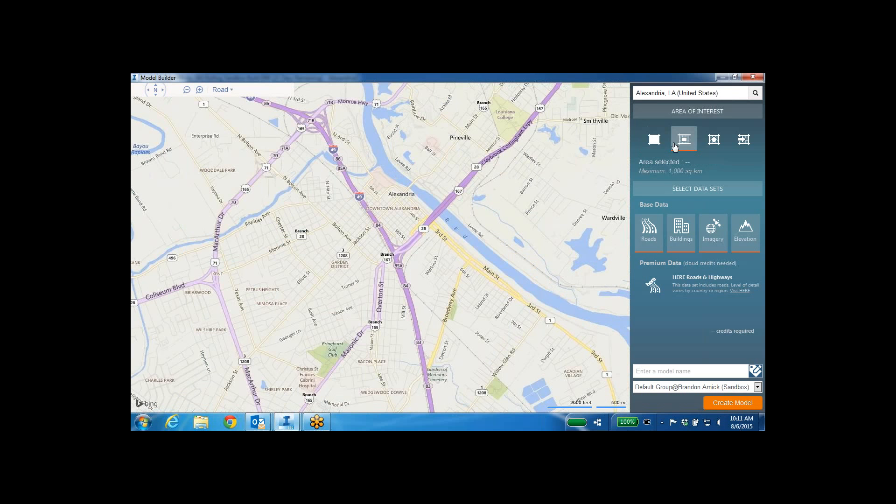
left_click_drag(307, 187, 496, 300)
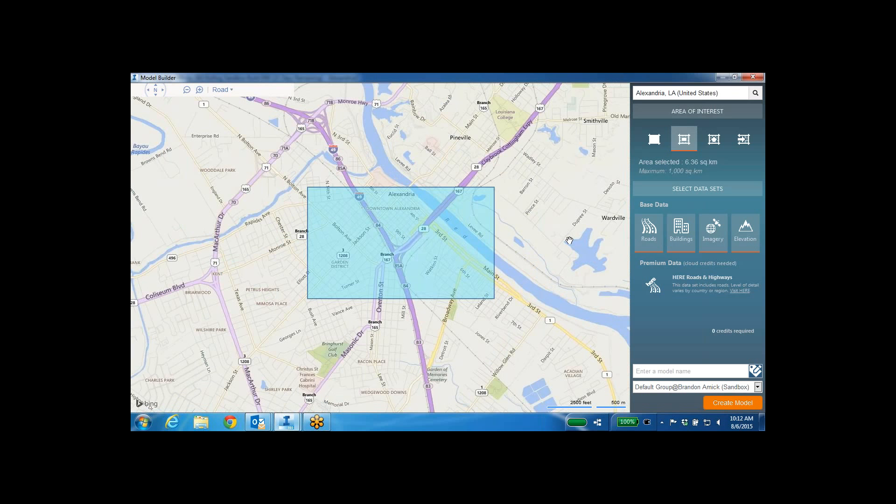
Step: Draw a closed five-corner polygon of about 6.73 sq km around downtown Alexandria as the area of interest
left_click(714, 138)
left_click(322, 210)
left_click(383, 168)
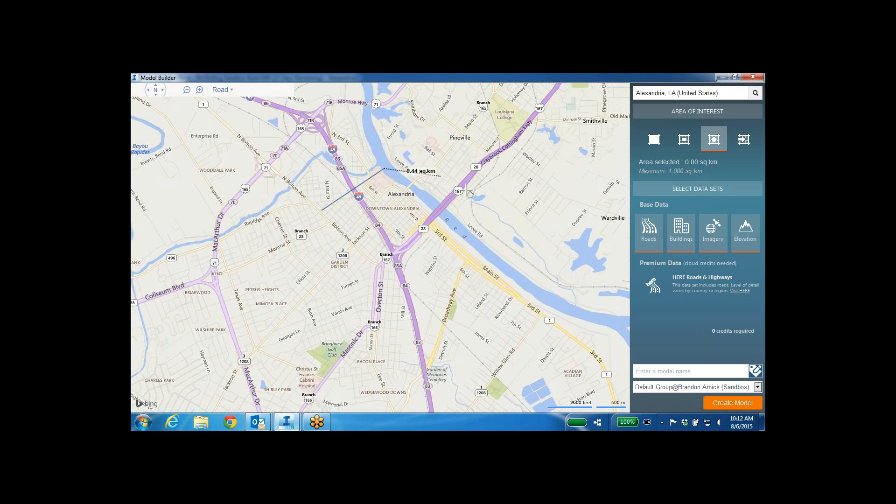
left_click(491, 203)
left_click(500, 305)
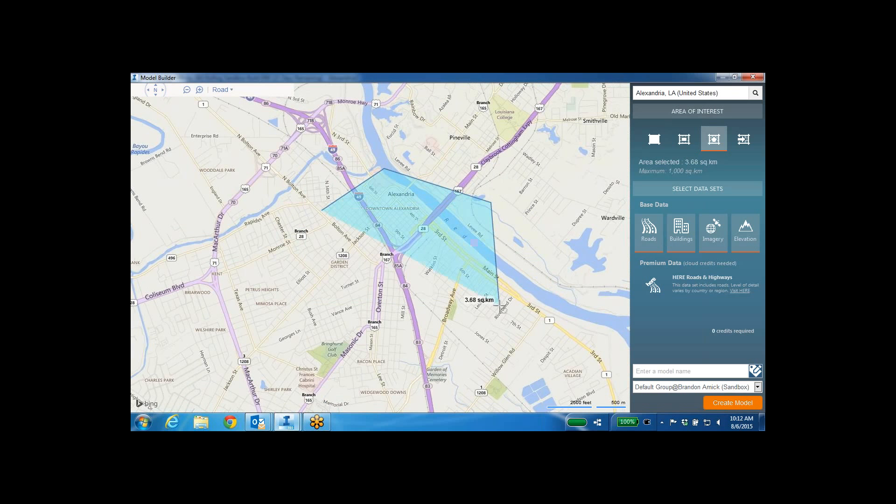
left_click(390, 359)
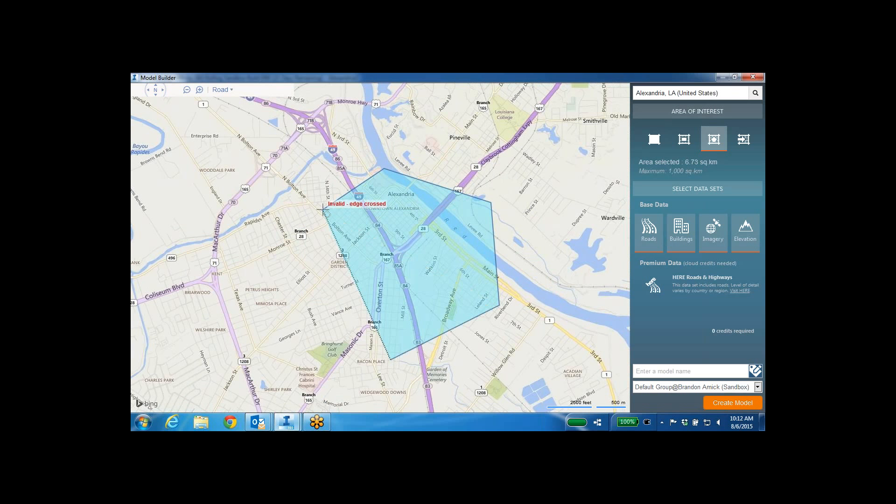
left_click(322, 210)
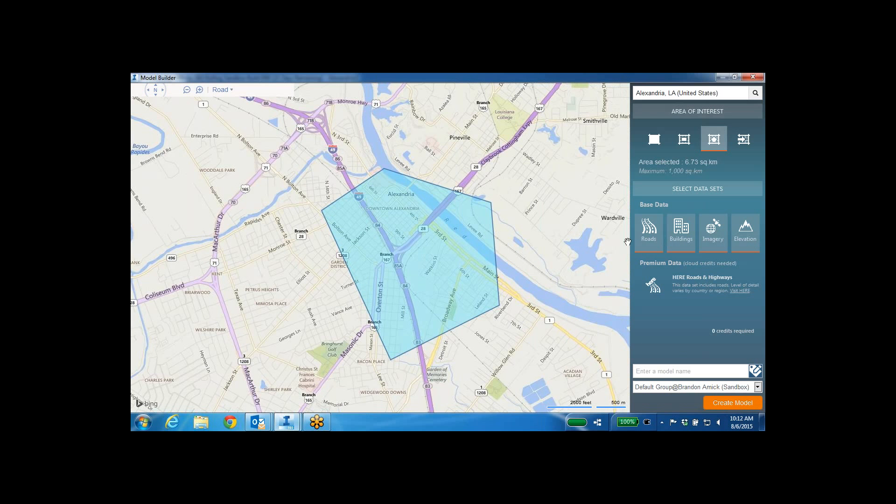
Step: Exclude the Roads base data set from the model and include it again
left_click(650, 230)
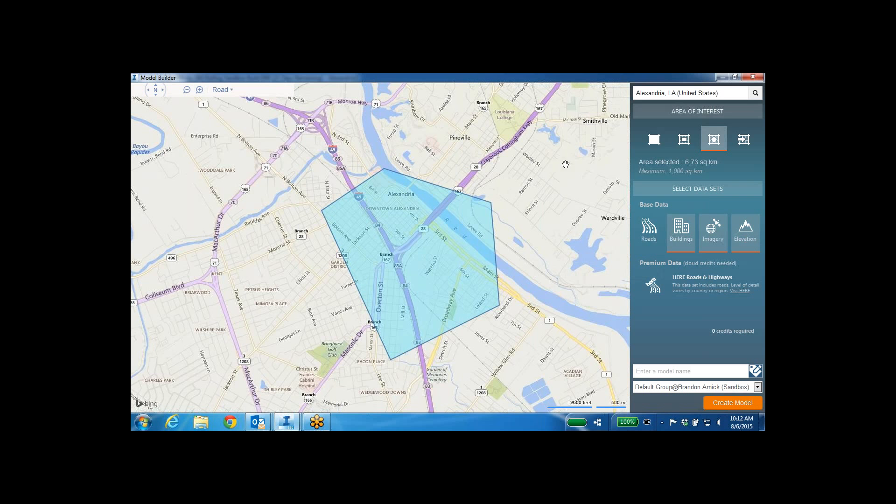
left_click(649, 228)
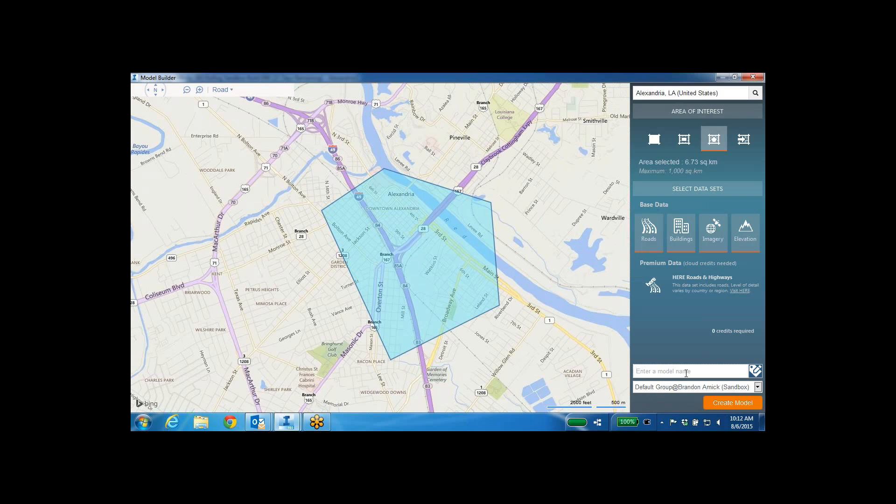
Step: Name the model MyAlexModel2, submit it for creation and dismiss the notification
type("MyAlexModel2")
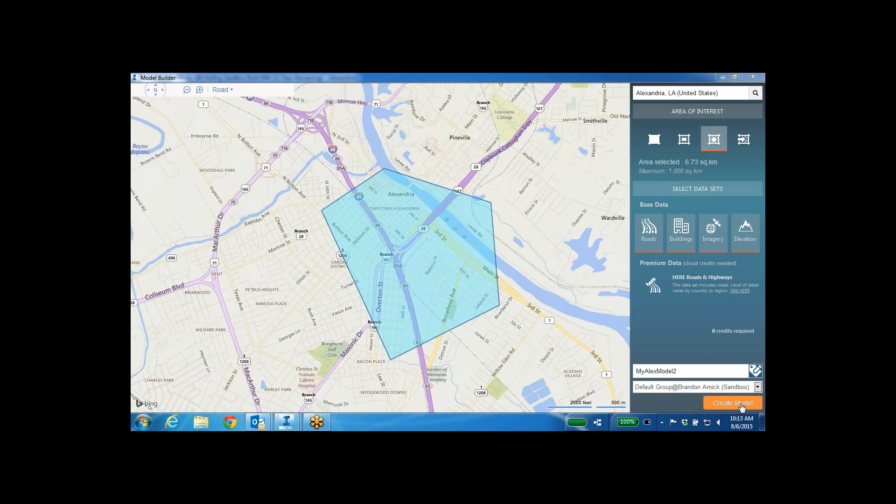
left_click(742, 405)
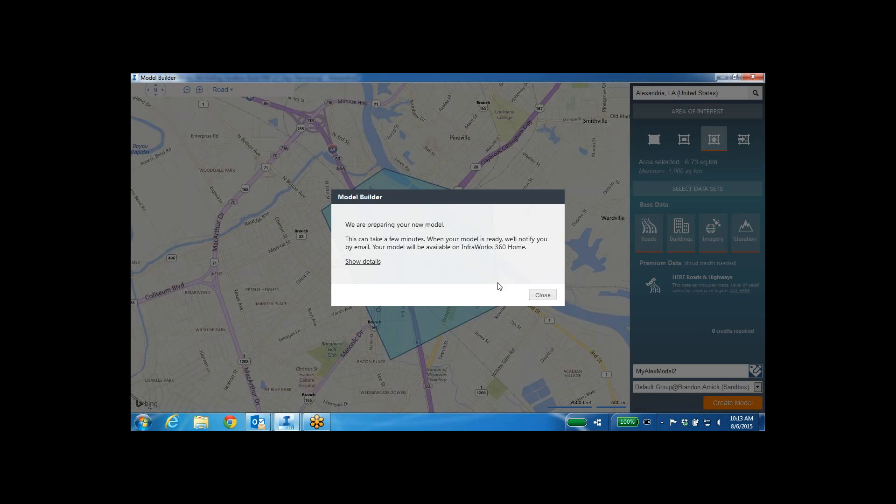
left_click(540, 298)
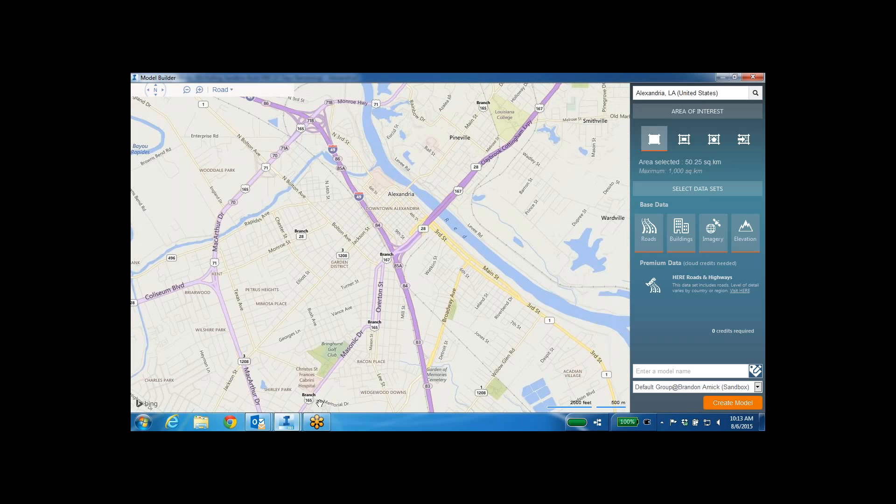
Step: Switch to Outlook to view the "Your InfraWorks Model is Ready" message, and return to InfraWorks
mouse_move(286, 422)
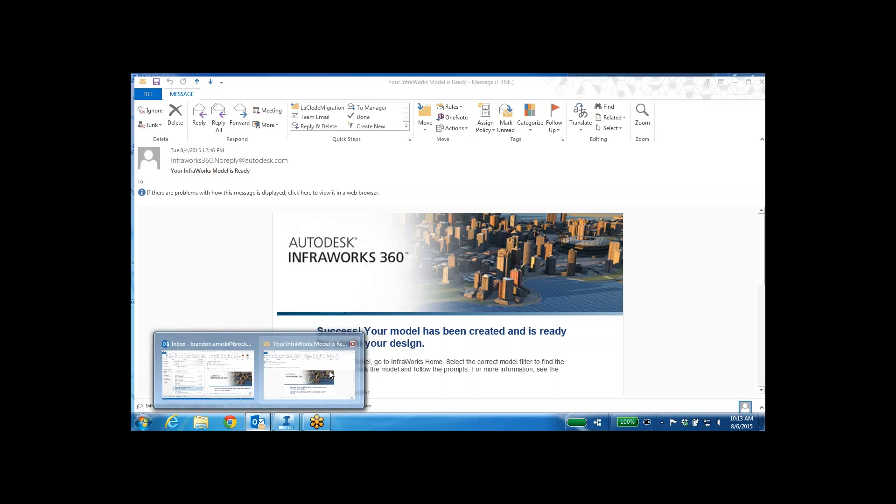
left_click(329, 371)
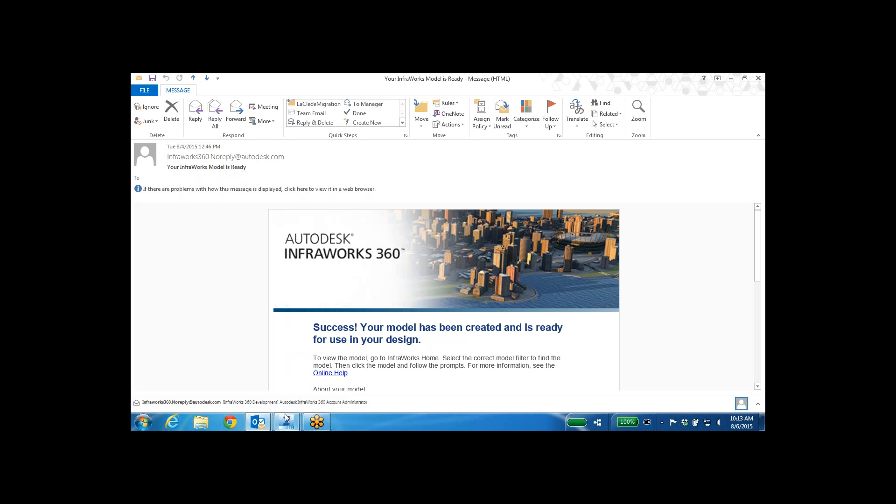
mouse_move(292, 424)
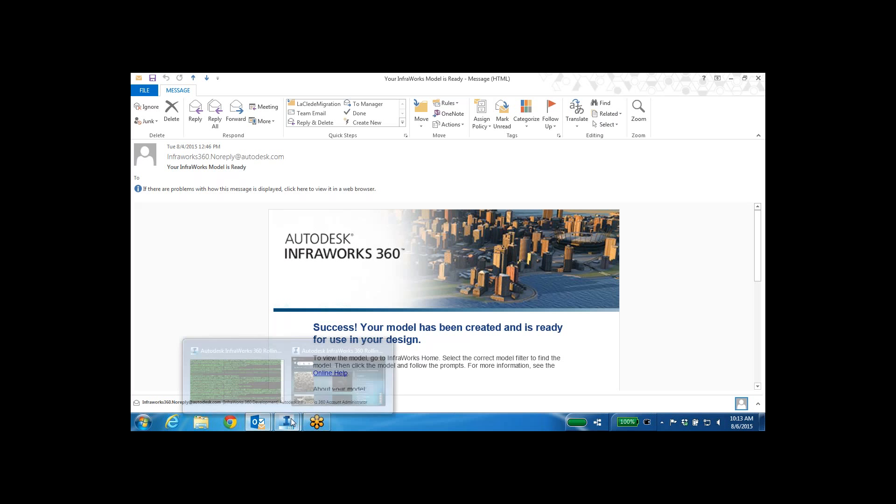
left_click(320, 391)
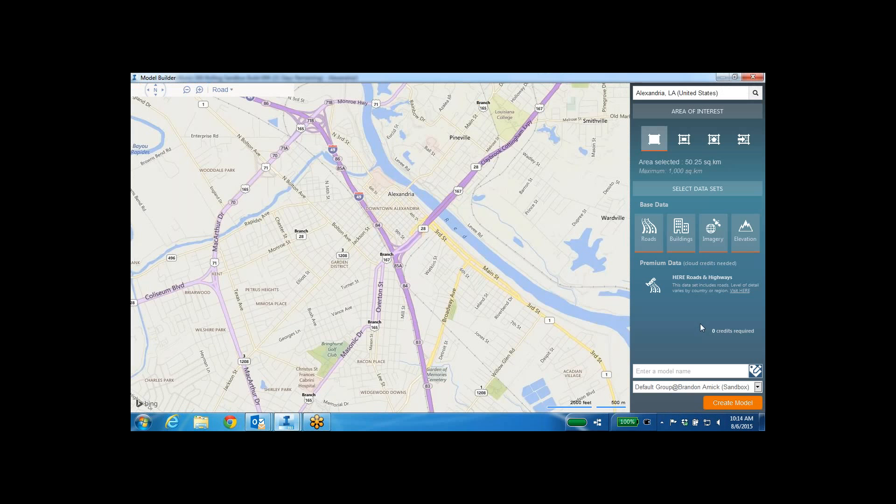
Step: Close Model Builder and open the local Alexandria3 model from My Models
left_click(754, 79)
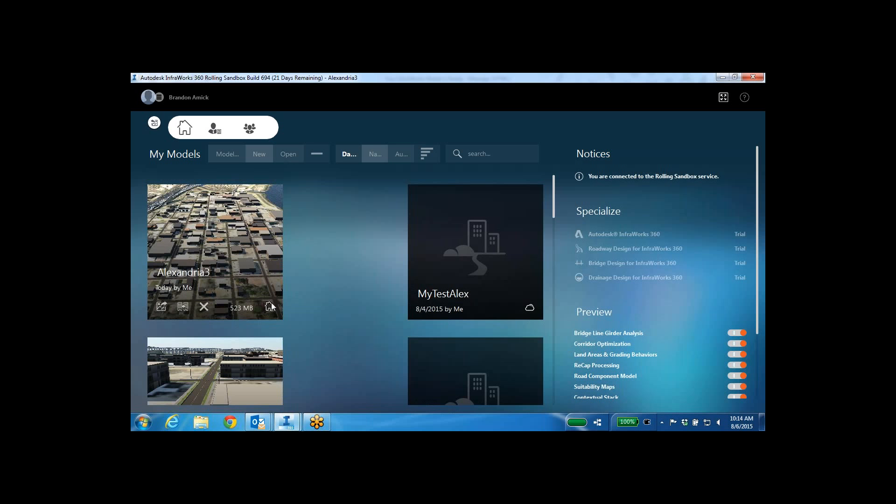
mouse_move(271, 307)
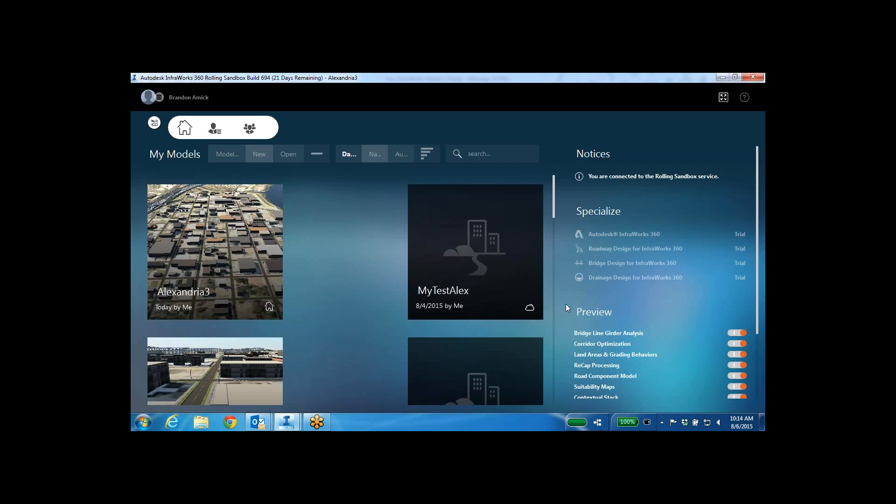
mouse_move(532, 309)
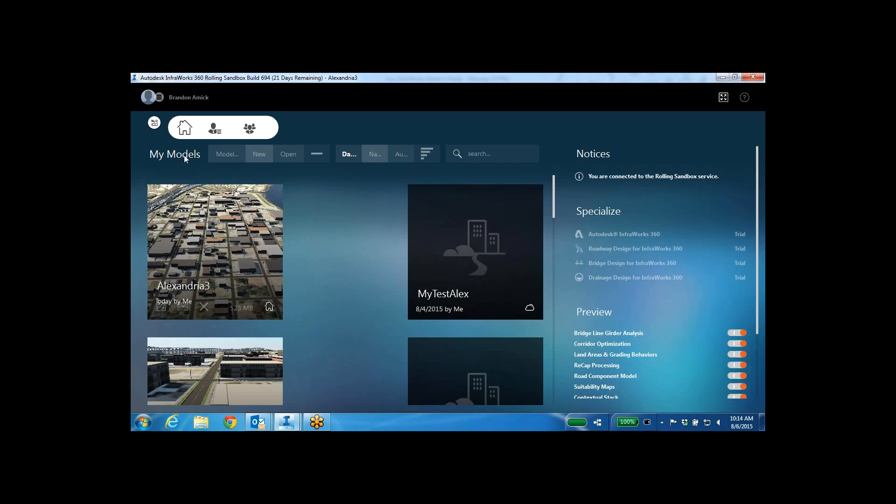
left_click(228, 255)
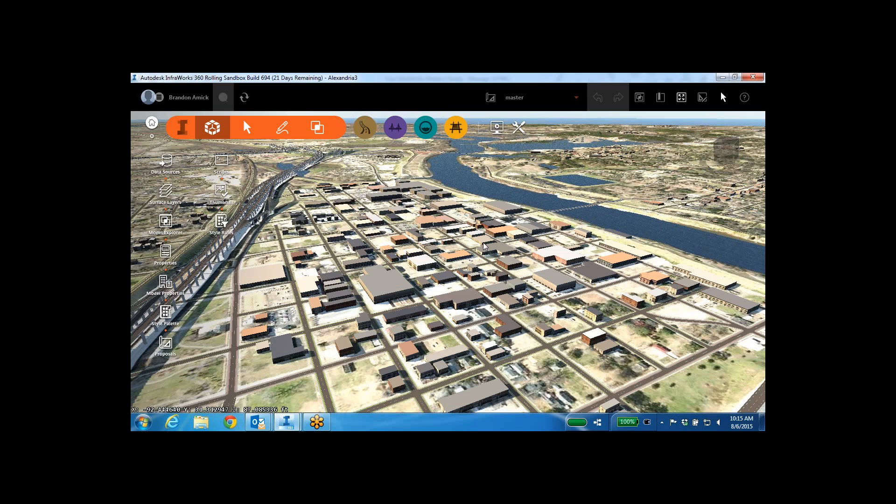
Step: View the city model from the saved views Bookmark (2) and Bookmark (3), finishing at Bookmark (2)
scroll(488, 246, "up", 2)
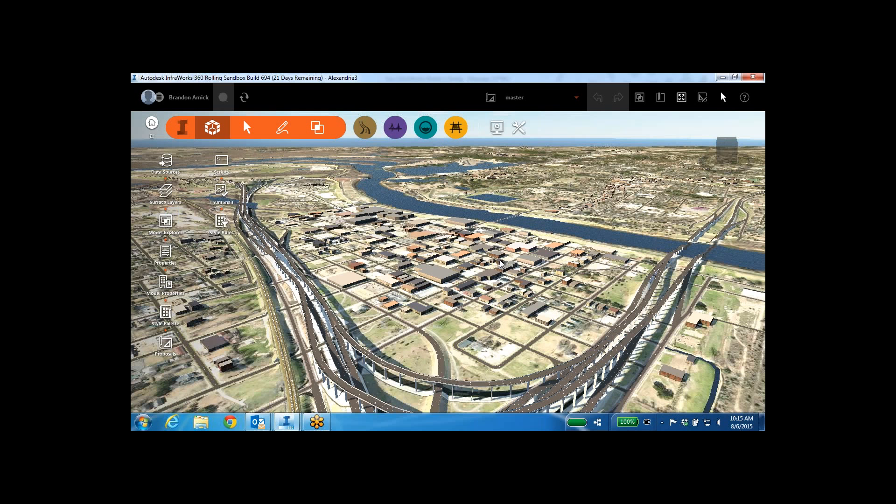
left_click_drag(501, 264, 535, 261)
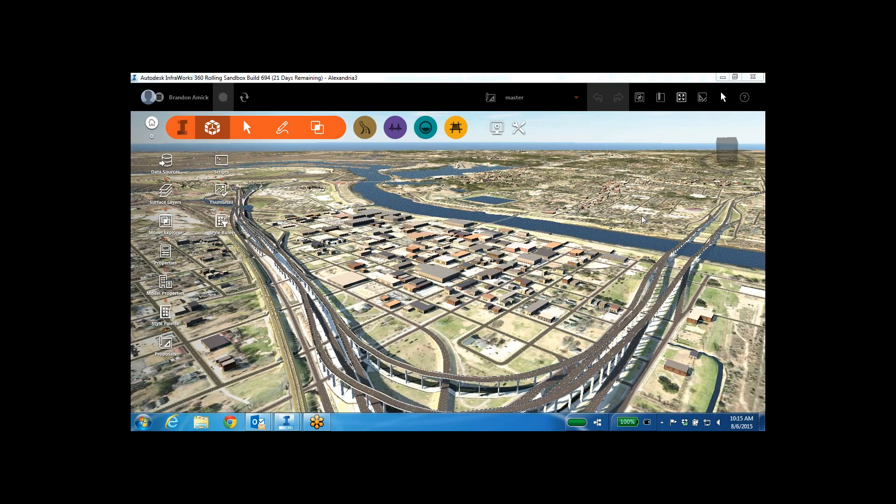
left_click(660, 97)
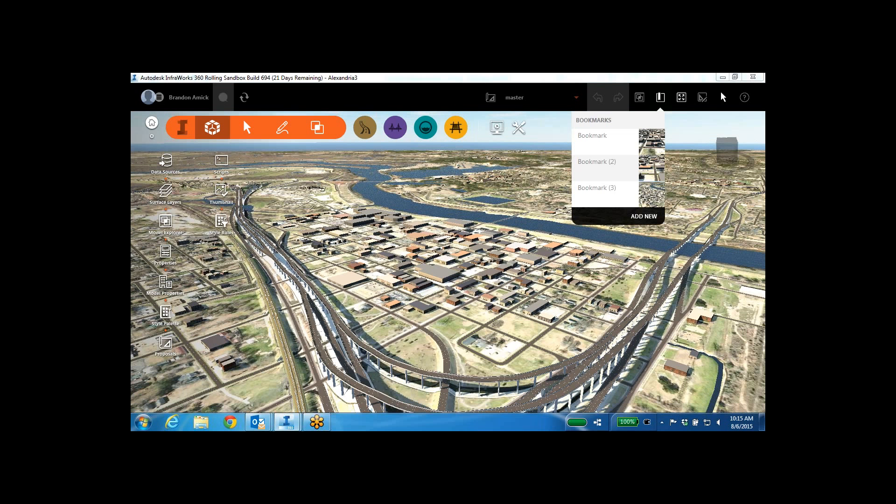
left_click(612, 174)
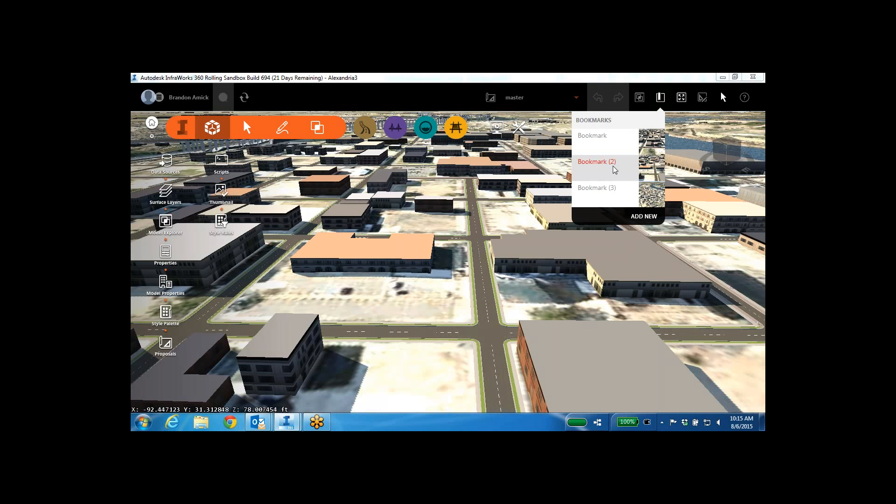
left_click(420, 273)
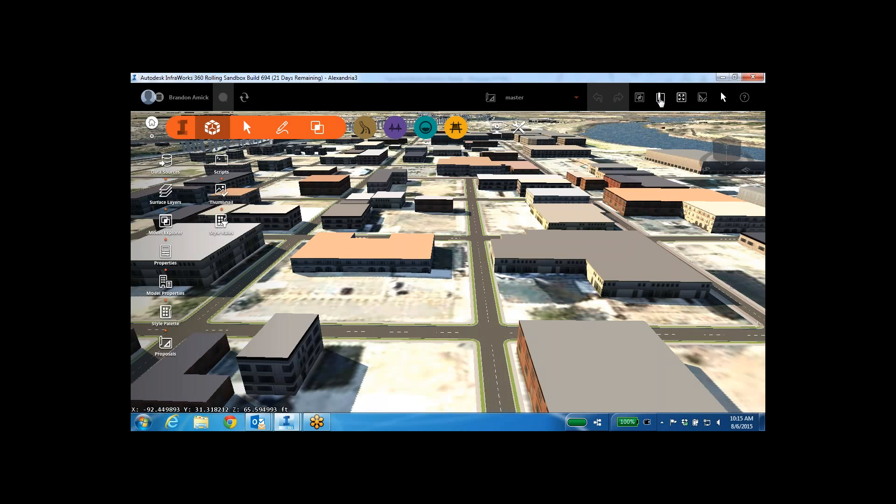
left_click(660, 99)
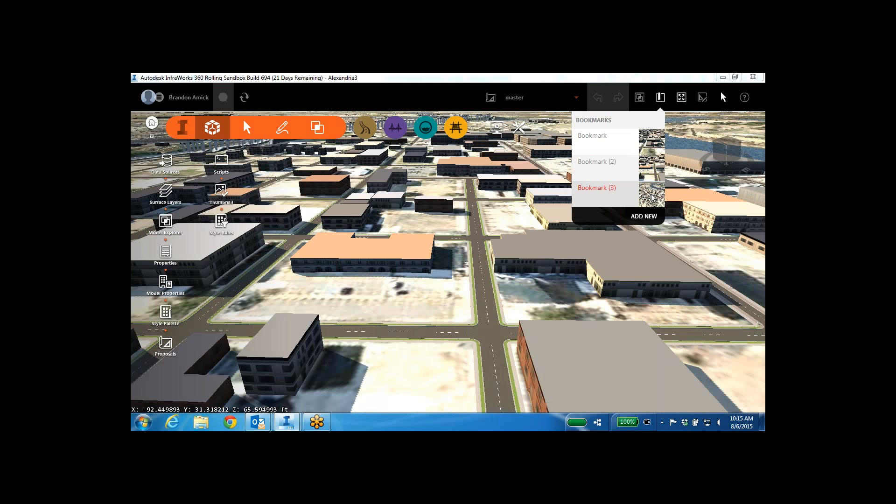
left_click(653, 197)
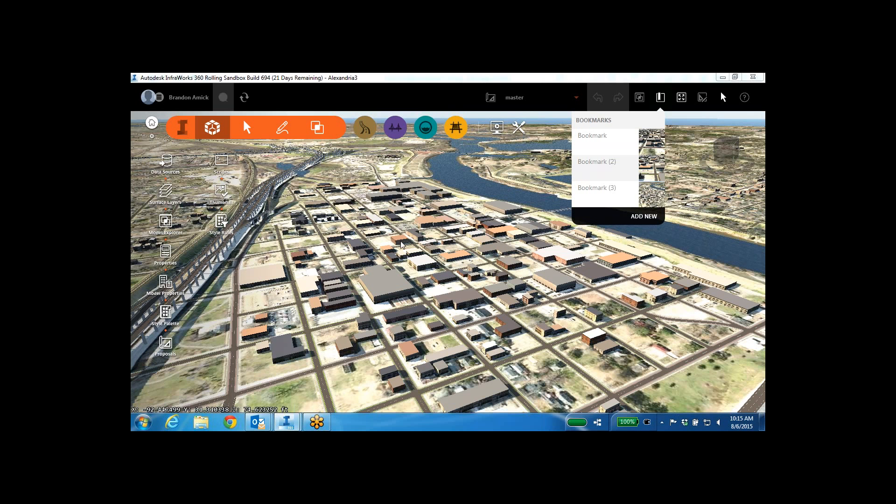
left_click(626, 175)
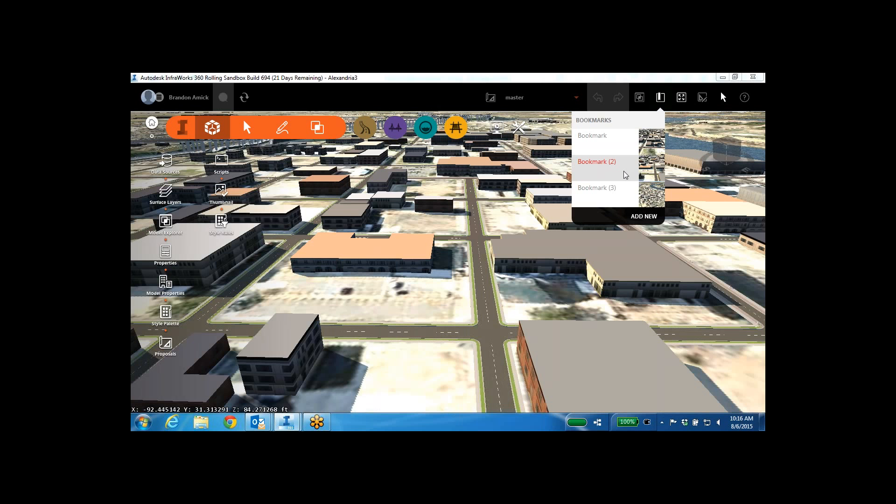
left_click(414, 90)
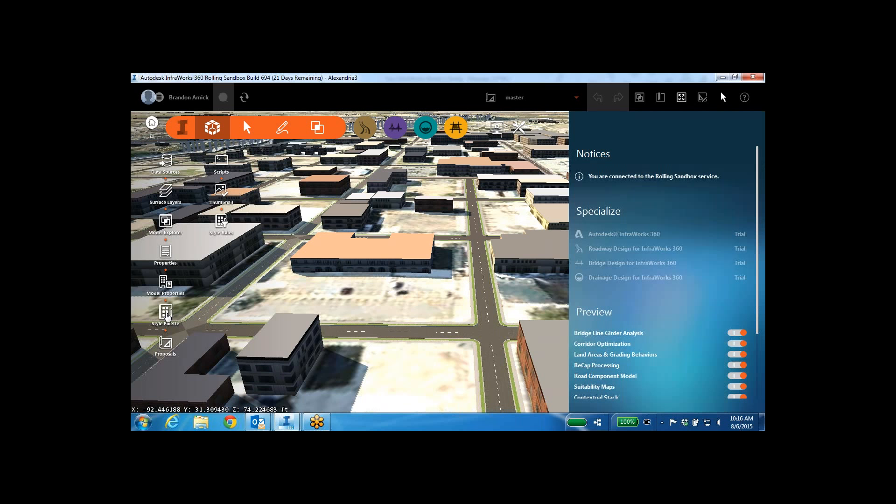
Step: Import the Utilities.styles.json catalog from the AUD Blocks folder on the desktop into the Style Palette
left_click(166, 316)
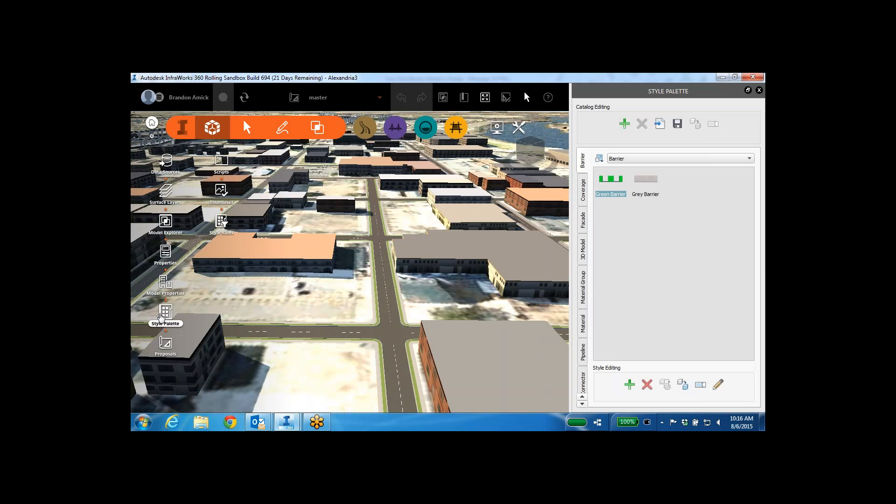
left_click(661, 125)
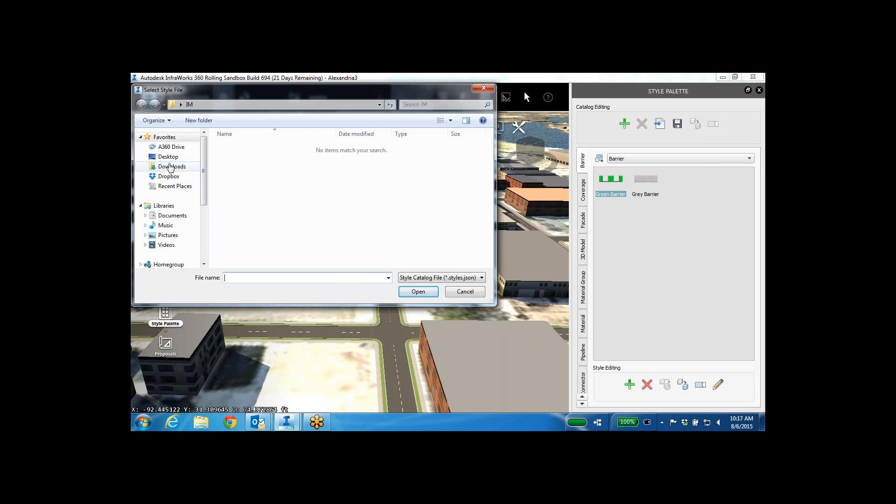
left_click(168, 157)
left_click(350, 200)
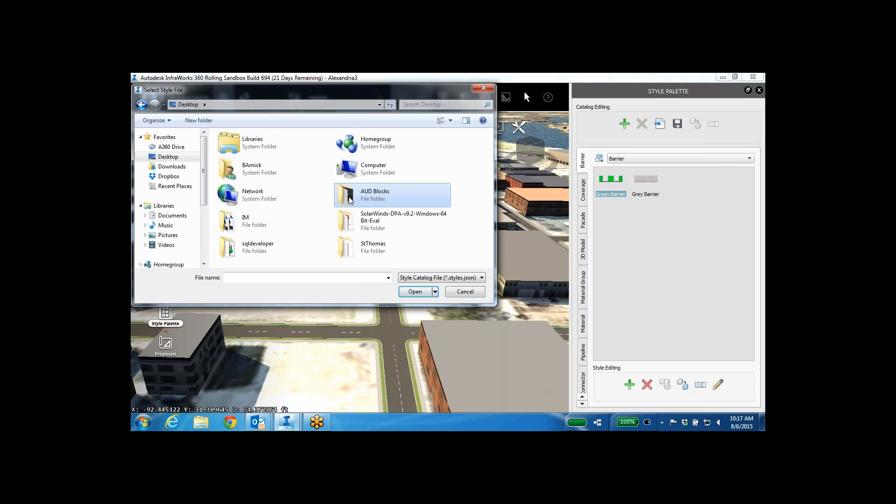
double_click(350, 200)
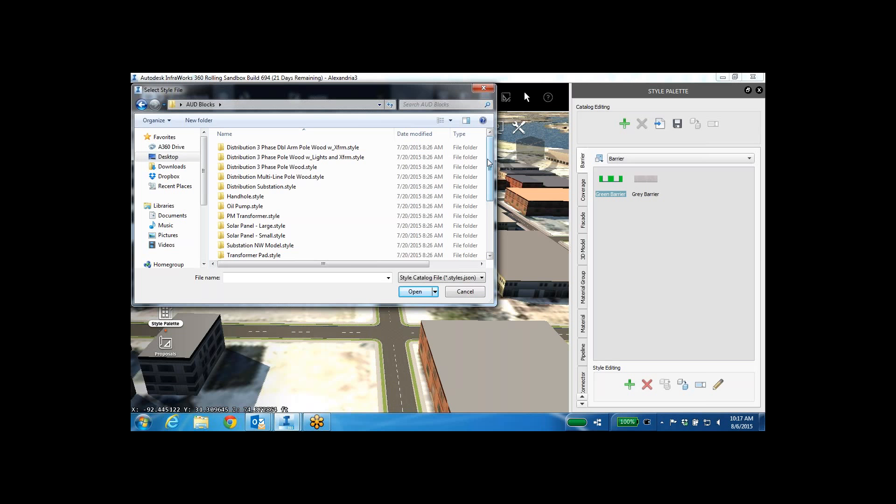
left_click_drag(489, 162, 490, 214)
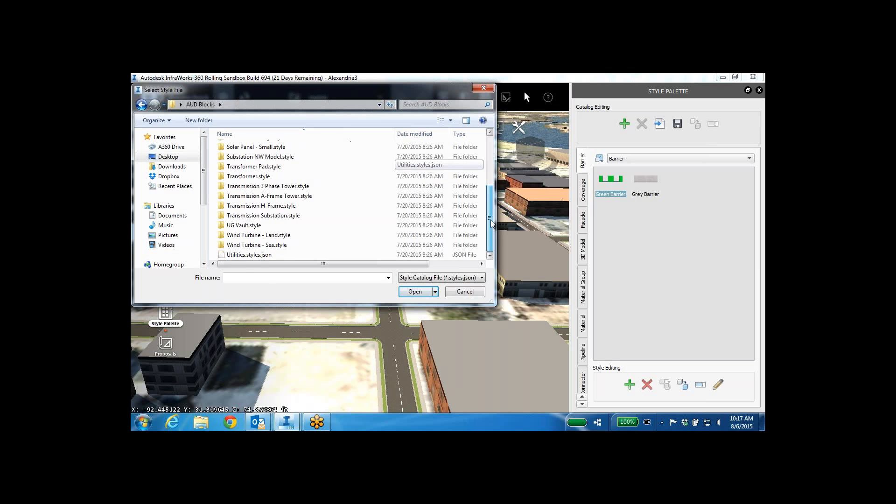
left_click(257, 258)
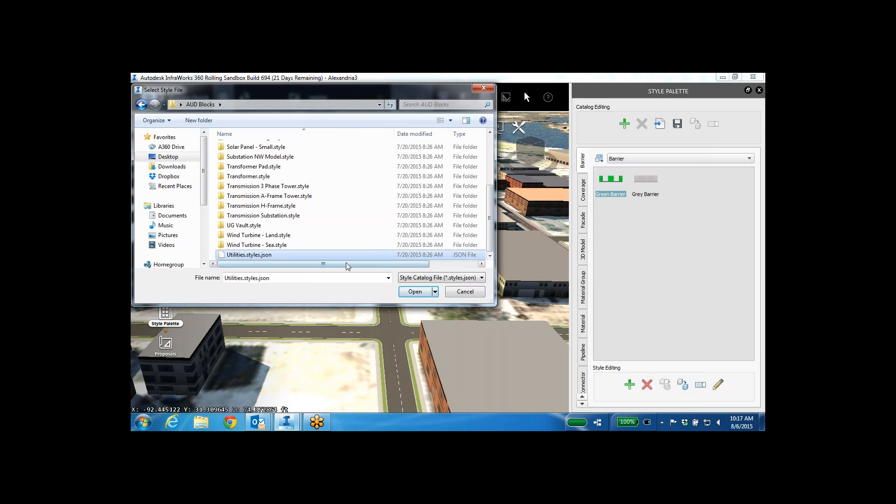
left_click(415, 292)
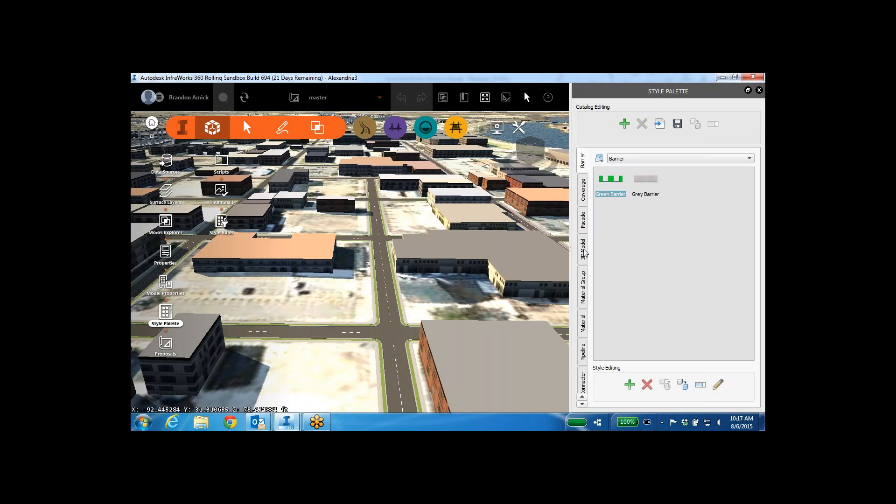
Step: Examine the utility styles in the Utilities folder of the 3D Model catalog and close the Style Palette
left_click(583, 250)
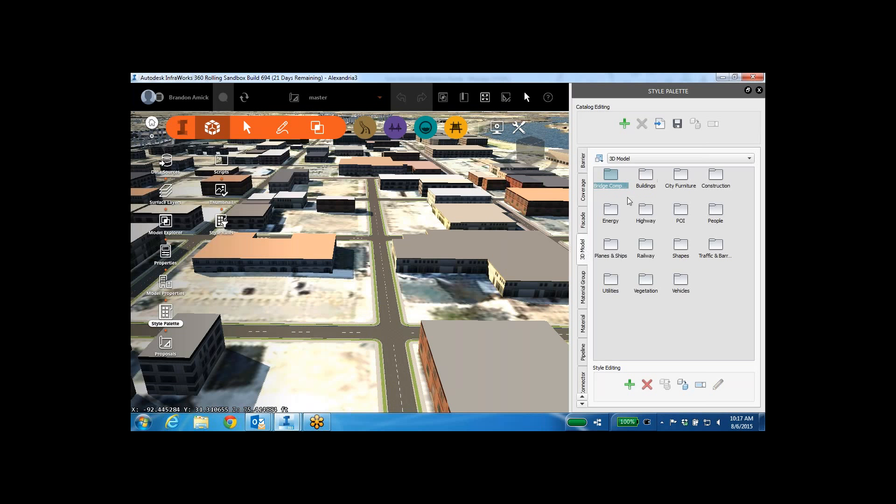
double_click(610, 280)
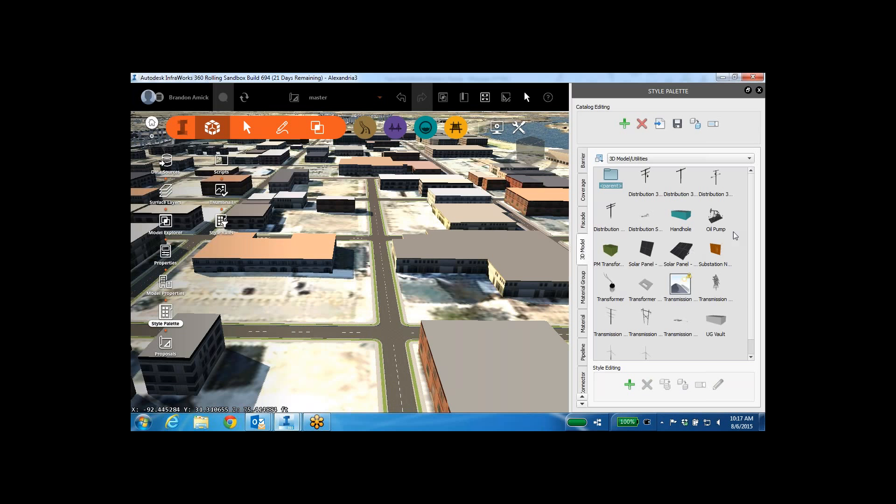
mouse_move(640, 213)
mouse_move(696, 190)
left_click(759, 91)
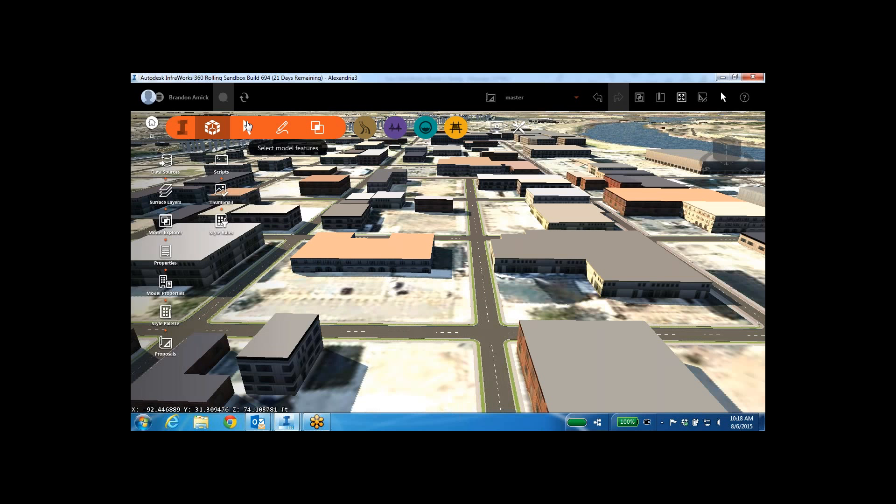
Step: Look over the tools for selecting and for creating model features, and return to the model building and management tools
left_click(247, 126)
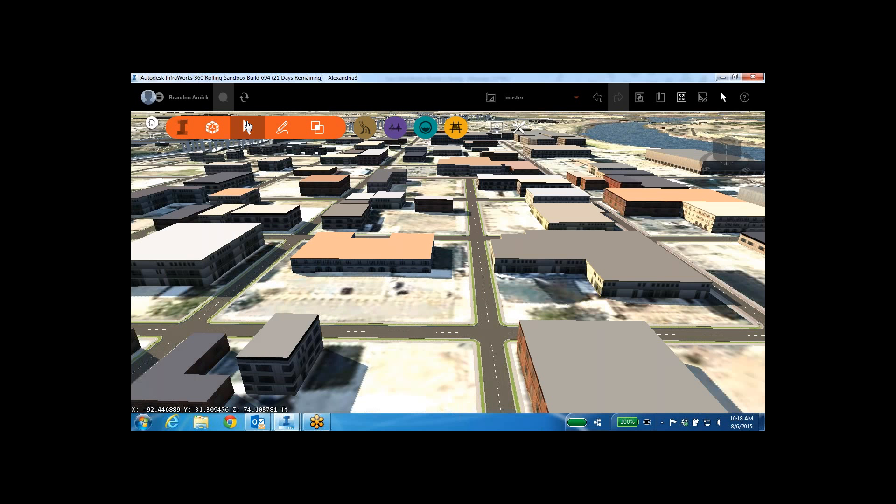
left_click(248, 126)
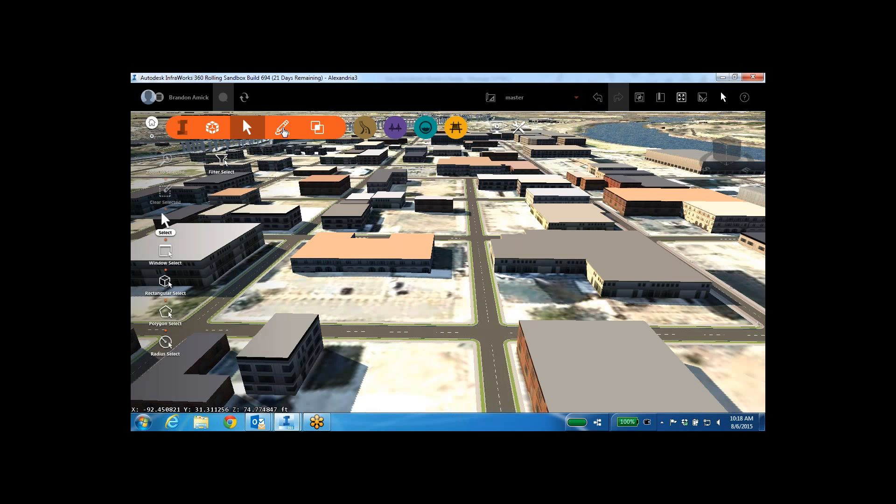
left_click(282, 128)
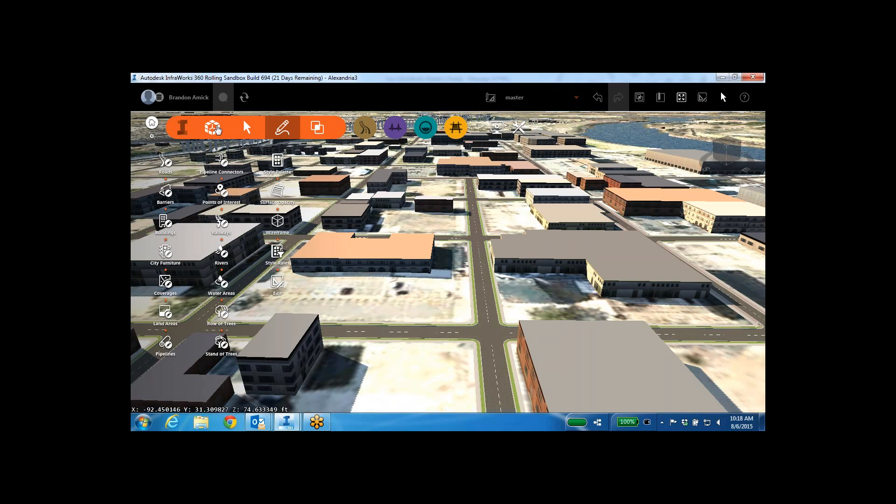
left_click(214, 128)
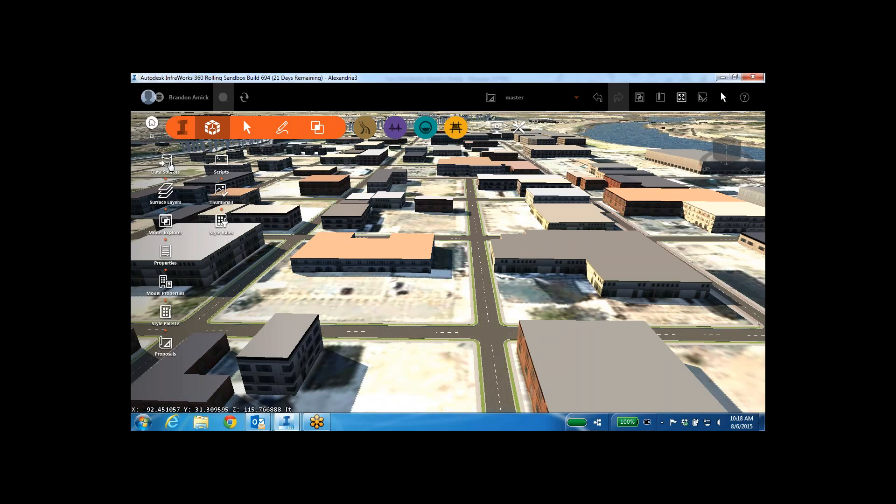
Step: Add the EL_POLE SQLite file from the IM folder to the model's data sources
left_click(168, 164)
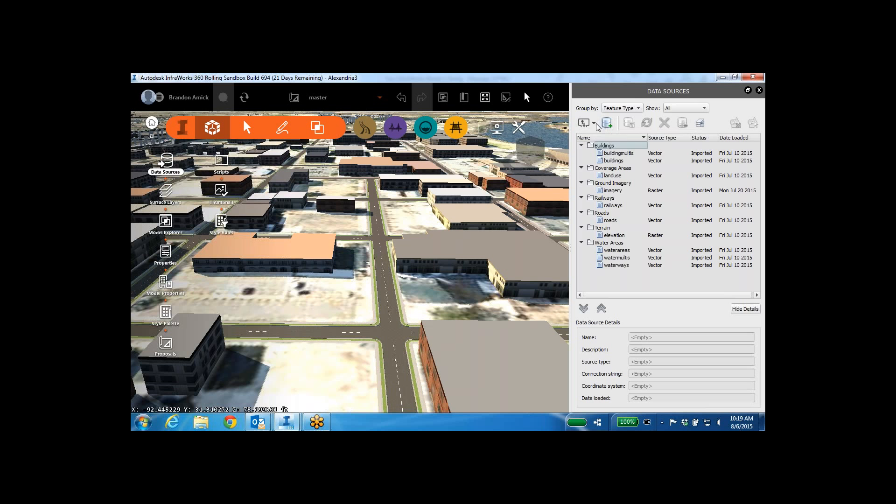
left_click(594, 124)
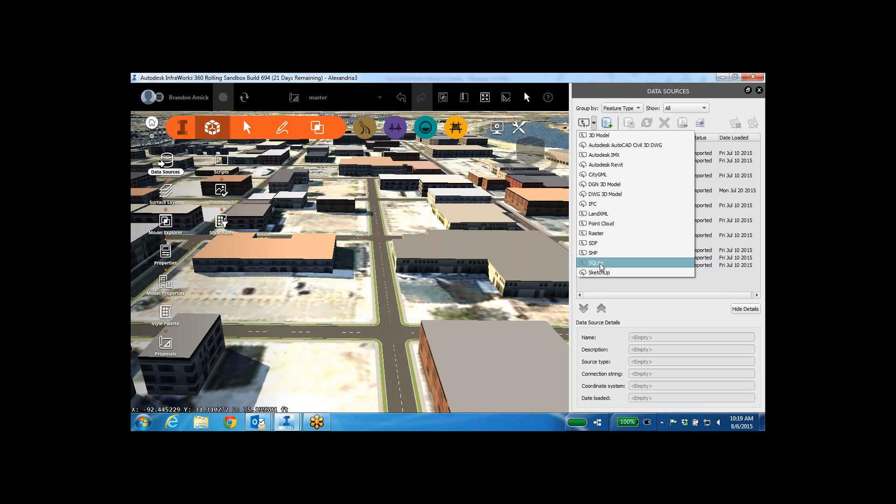
left_click(600, 263)
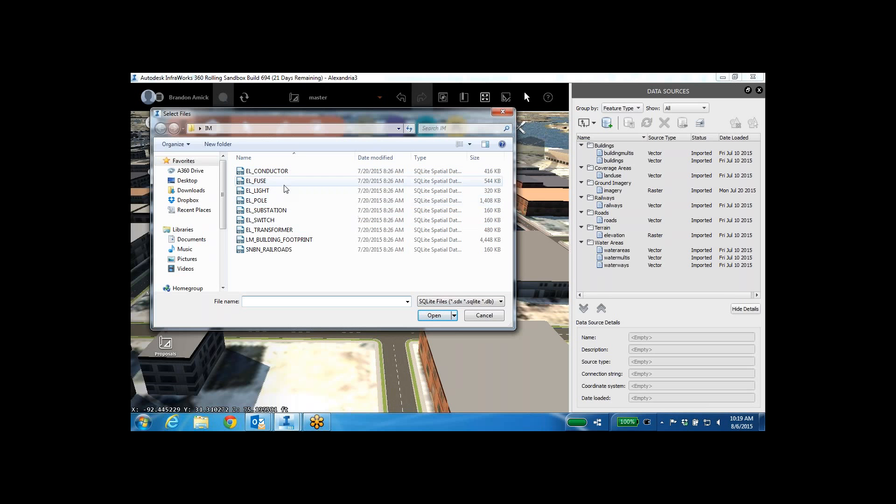
left_click(263, 201)
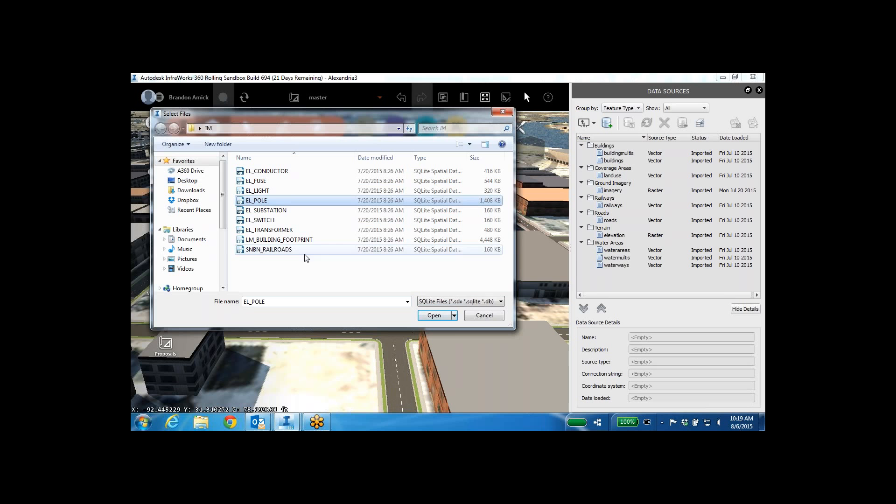
left_click(434, 317)
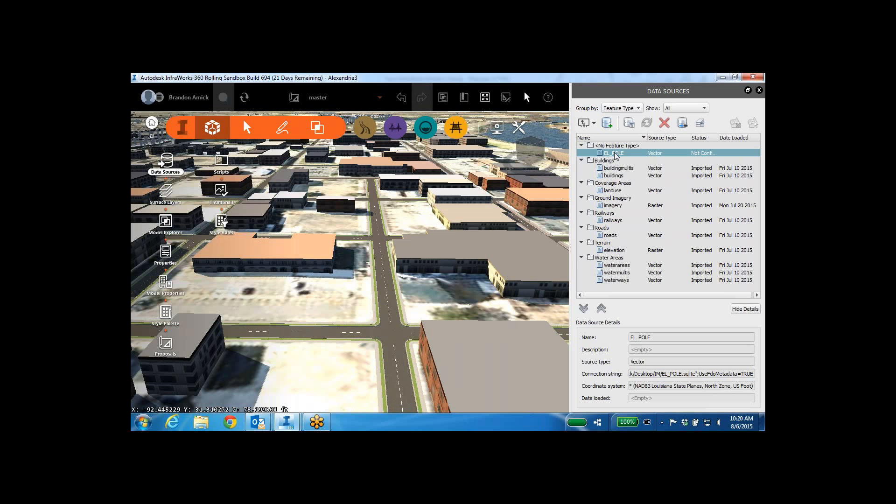
Step: Open the configuration of the EL_POLE data source and set its type to Pipeline Connectors
right_click(616, 156)
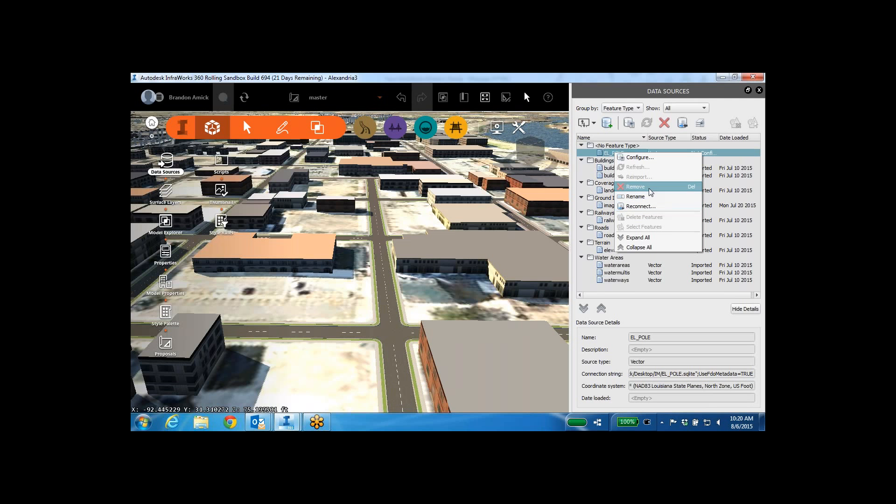
left_click(649, 160)
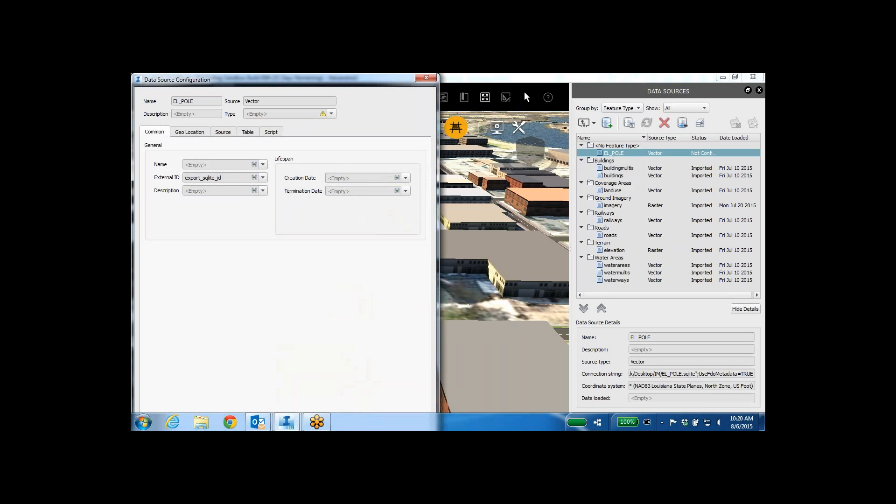
left_click_drag(328, 85, 380, 101)
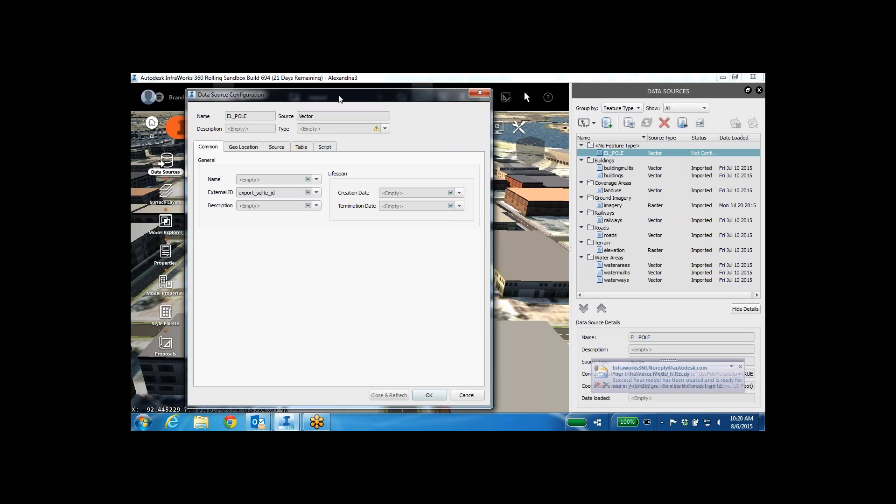
left_click_drag(339, 99, 330, 100)
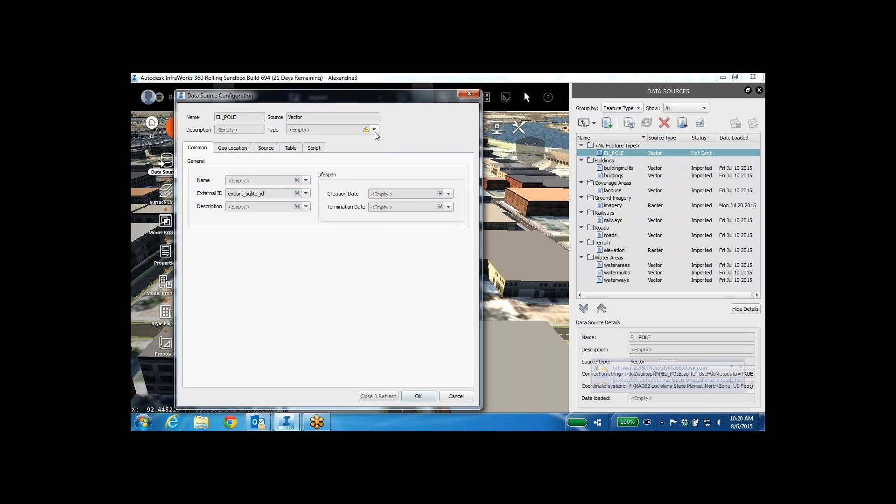
left_click(374, 130)
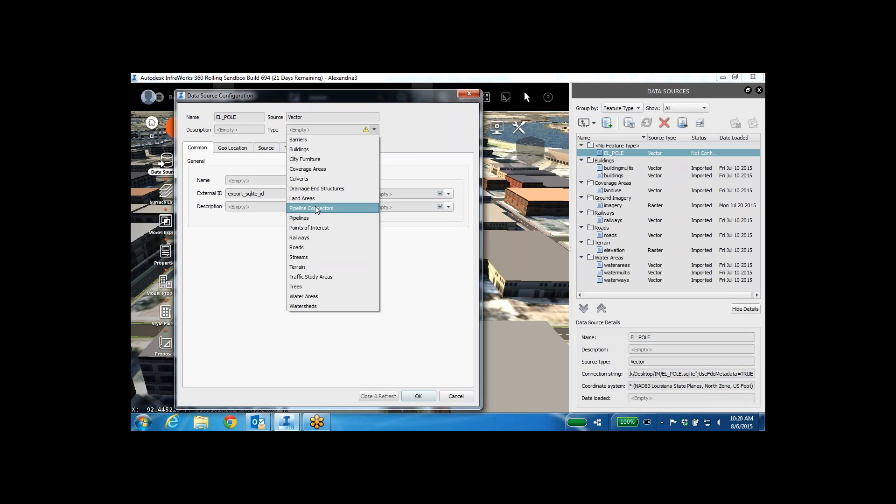
key("Escape")
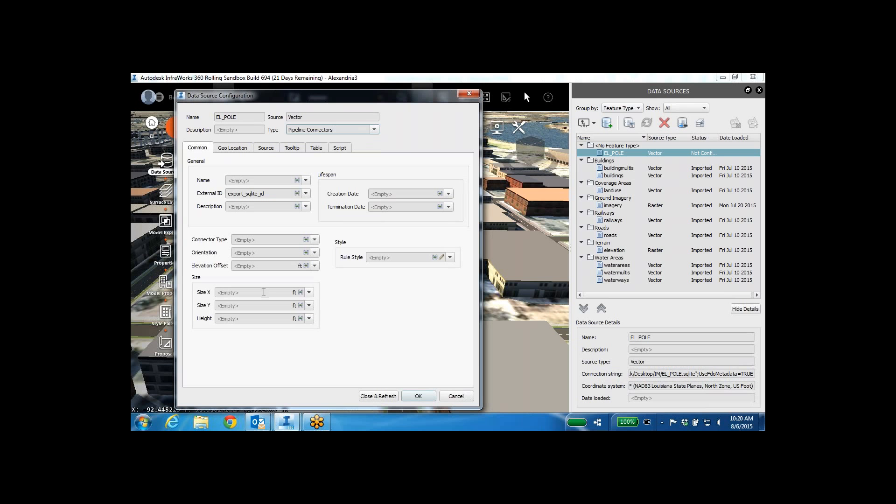
Step: Set the EL_POLE Size X and Size Y to 8 inches each and the height to 35 ft
left_click(243, 293)
left_click(295, 294)
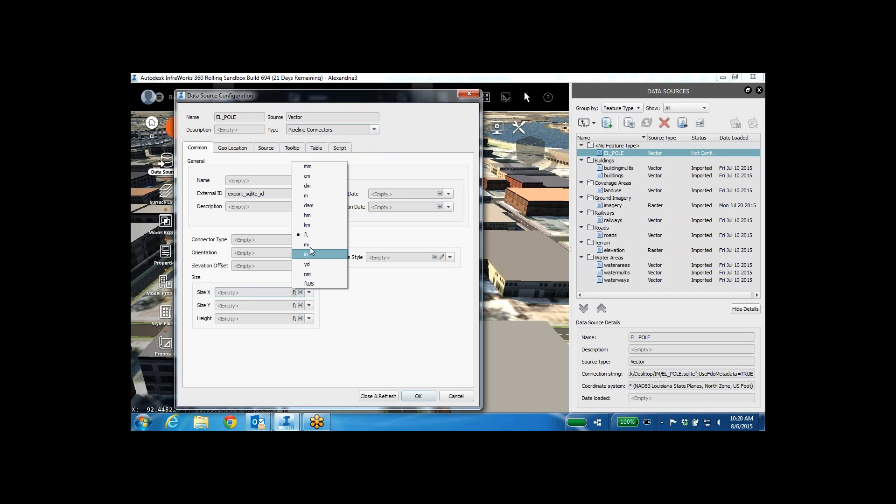
left_click(310, 257)
left_click(294, 305)
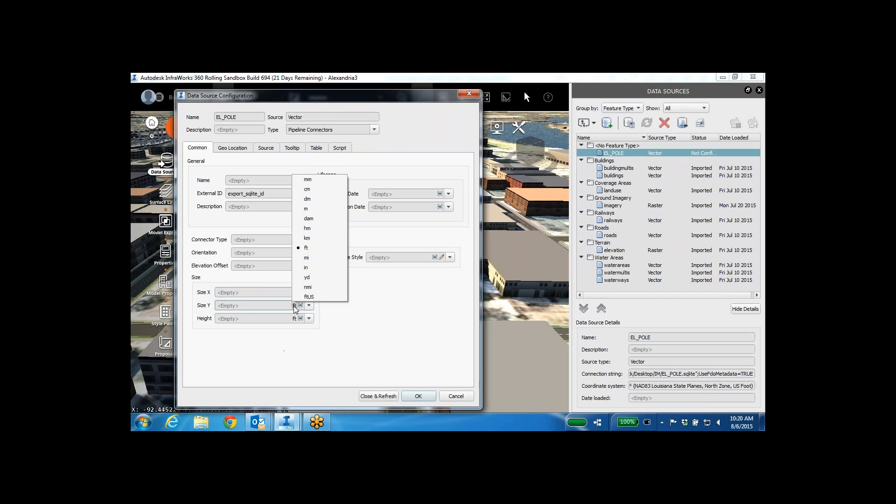
left_click(310, 269)
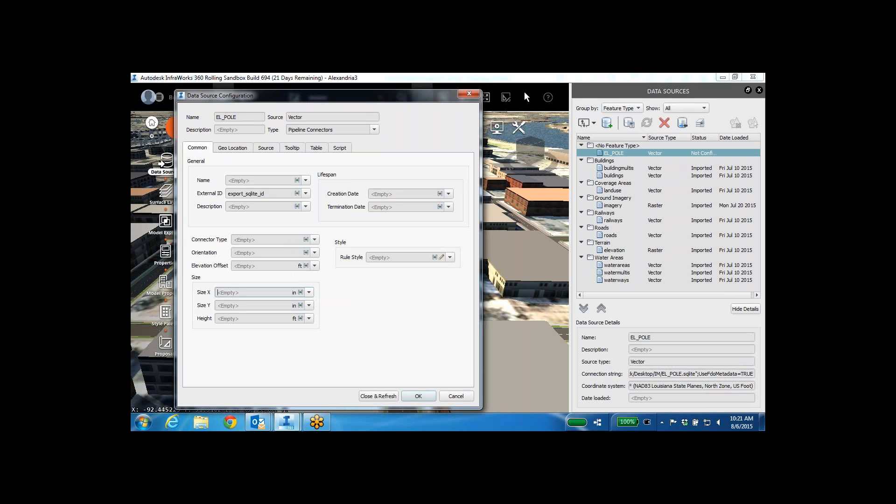
left_click(229, 293)
type("8")
left_click(252, 306)
type("8")
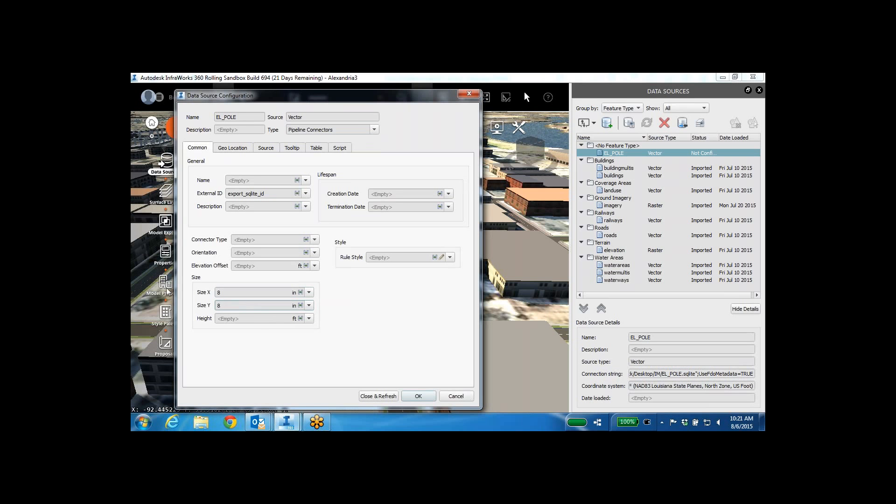
left_click(234, 319)
type("35")
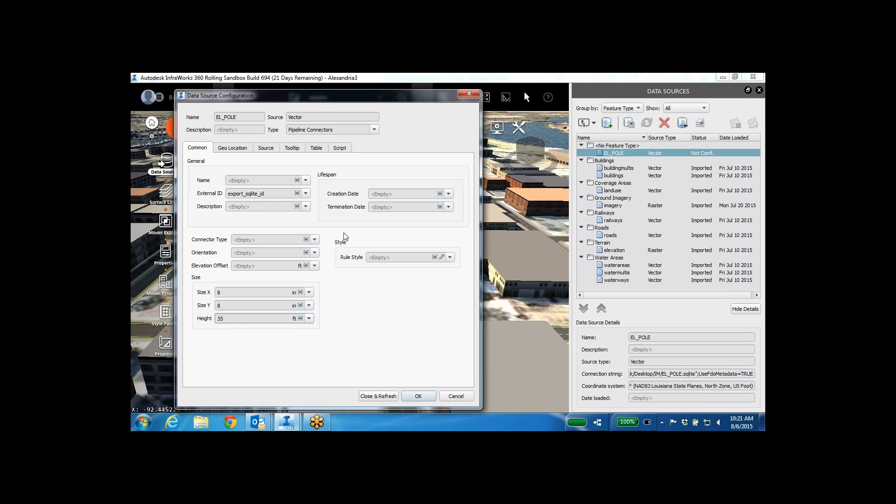
Step: Assign the Distribution Multi-Line Pole Wood style from the 3D Model Utilities catalog as the EL_POLE rule style
left_click(441, 258)
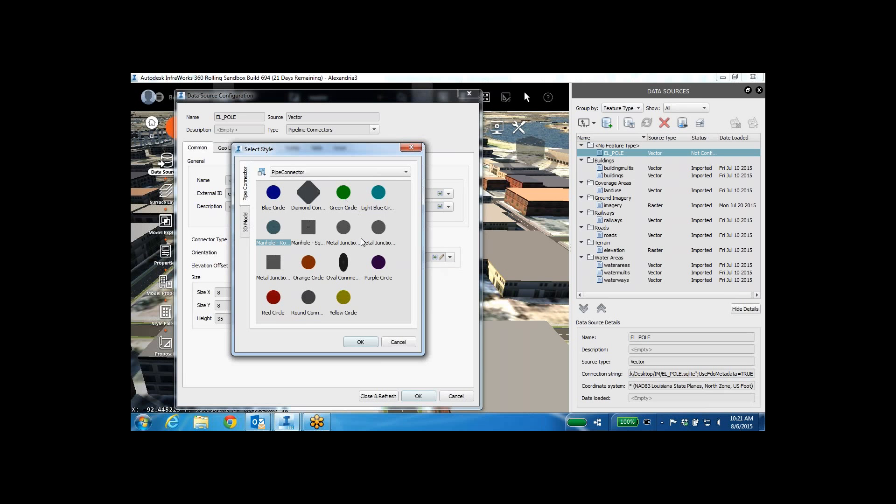
left_click(246, 224)
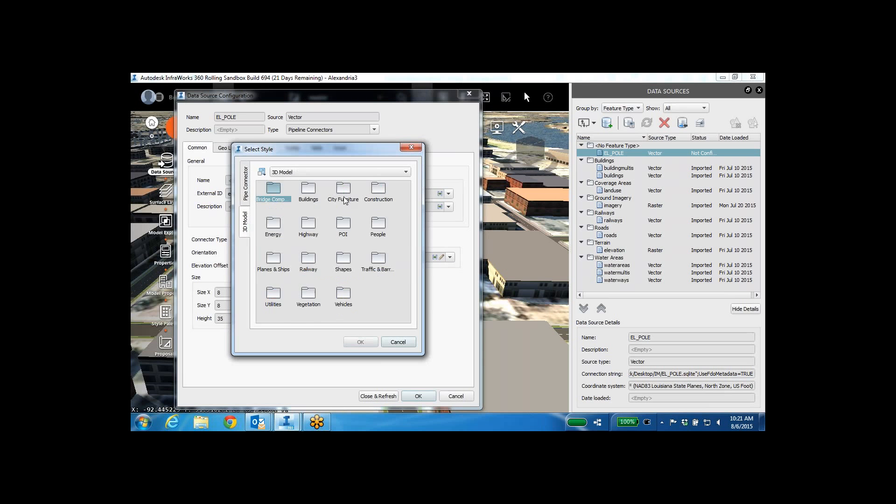
double_click(274, 295)
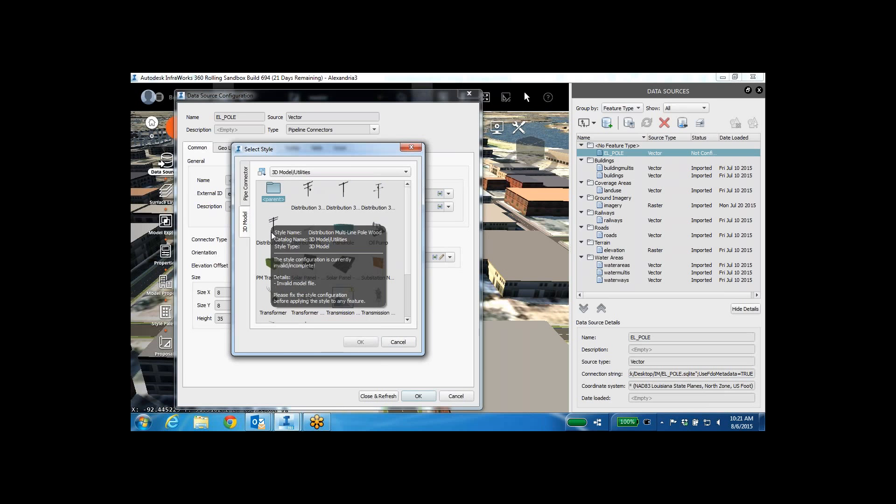
left_click(275, 236)
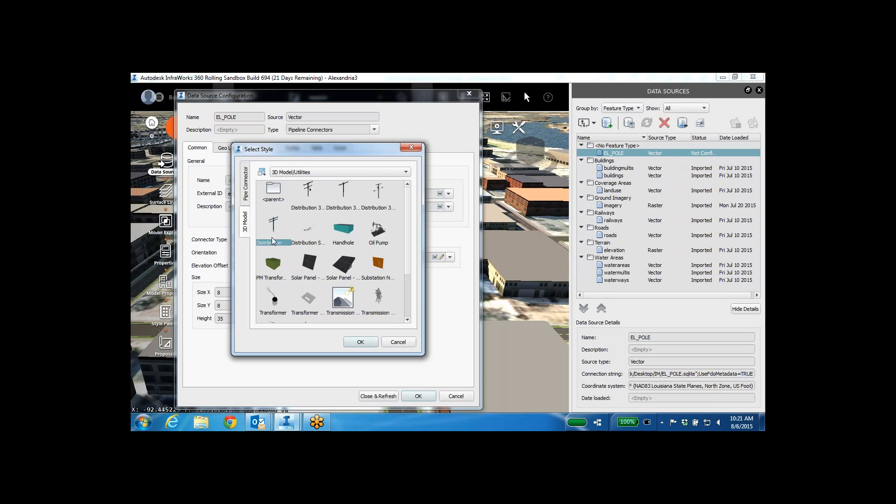
left_click(361, 342)
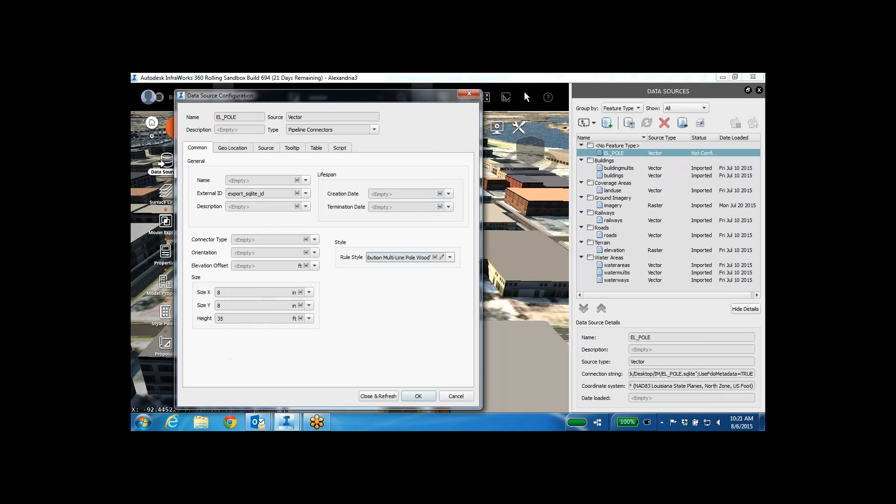
Step: Check the EL_POLE coordinate system, enable clipping to the model extent, and close the configuration with a refresh
left_click(239, 149)
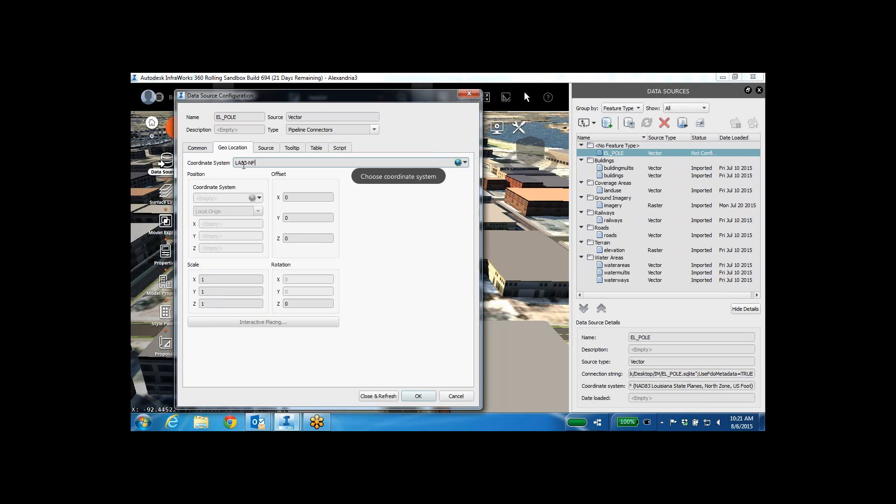
left_click(266, 148)
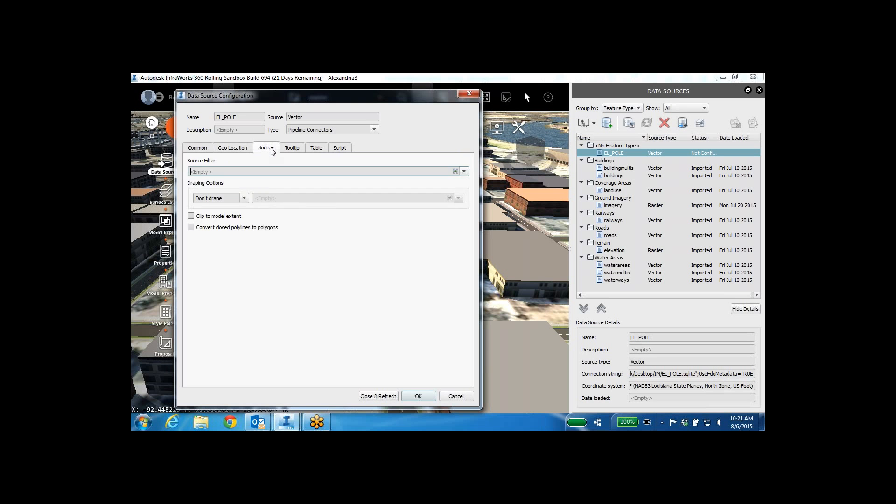
left_click(191, 217)
left_click(376, 396)
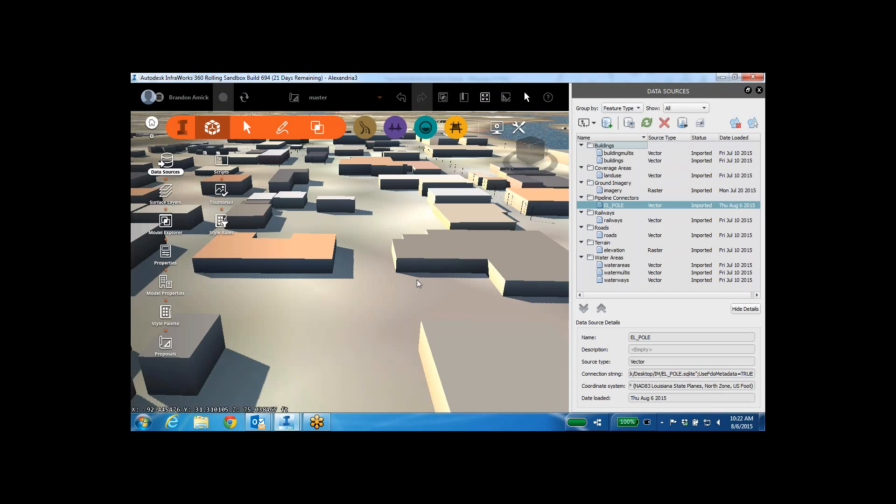
Step: Examine the imported electric poles along the streets from overhead and near street level
scroll(385, 265, "down", 2)
scroll(385, 265, "down", 2)
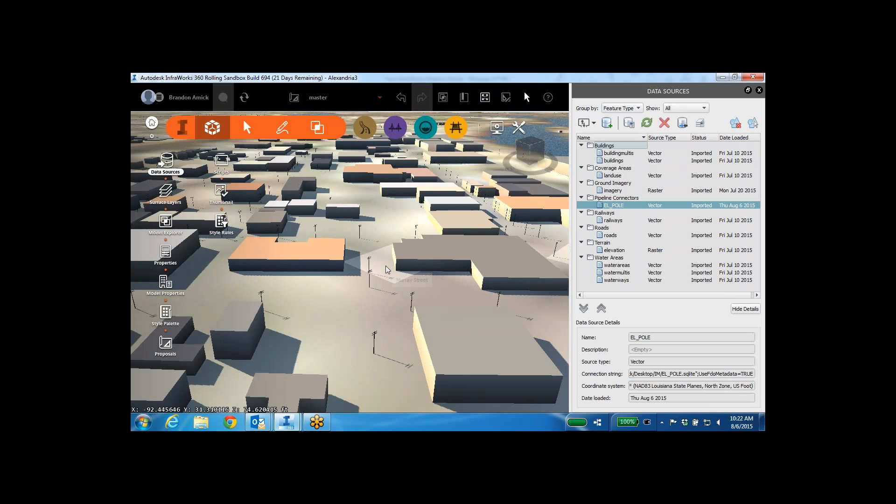
scroll(378, 279, "up", 2)
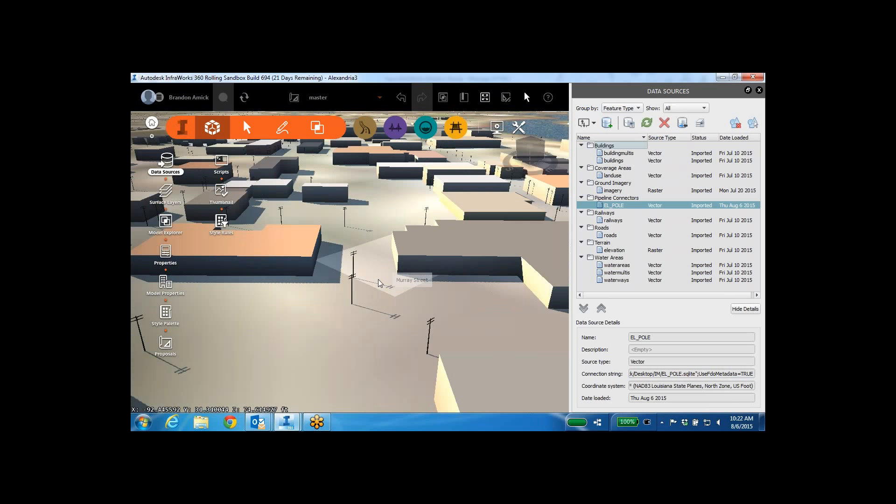
scroll(378, 280, "up", 2)
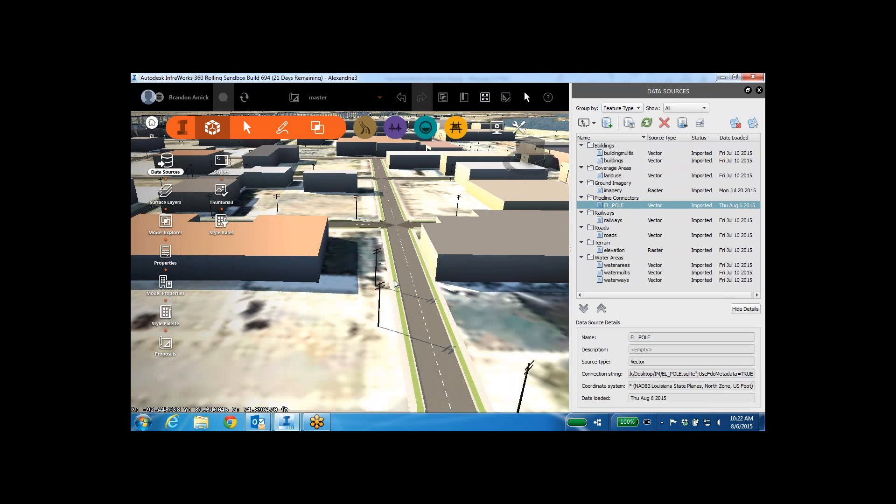
scroll(394, 280, "up", 2)
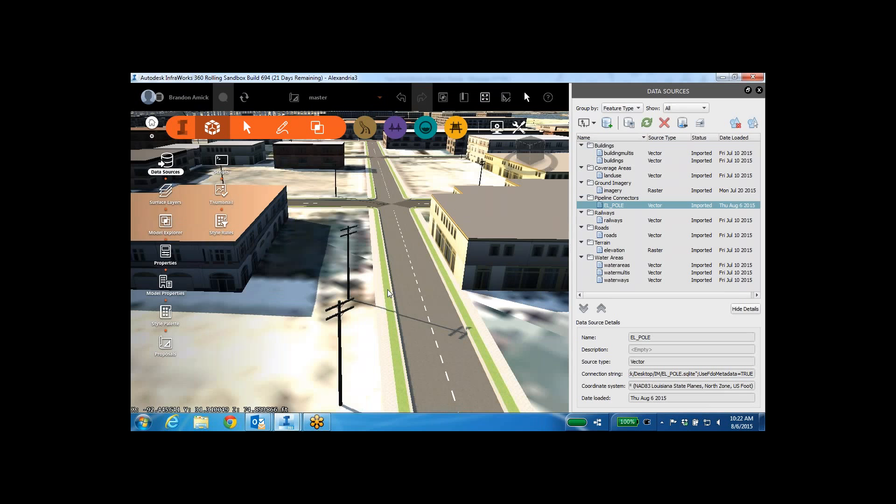
left_click_drag(388, 289, 387, 275)
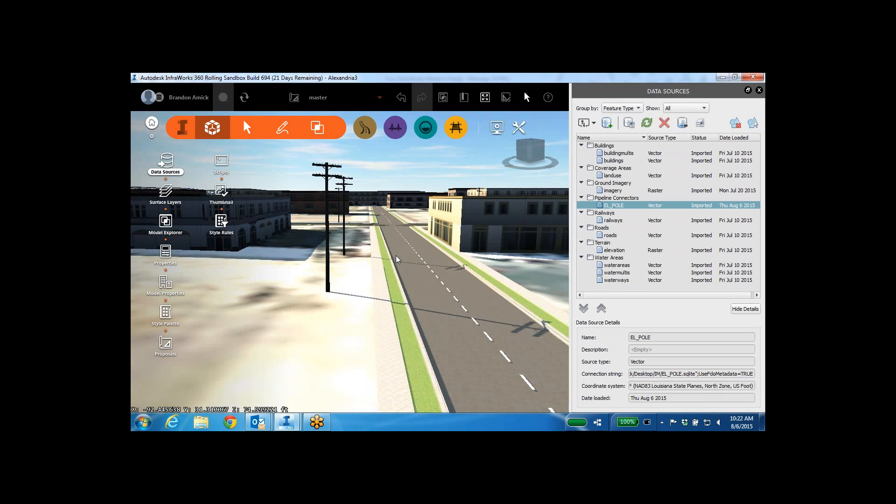
scroll(396, 256, "down", 2)
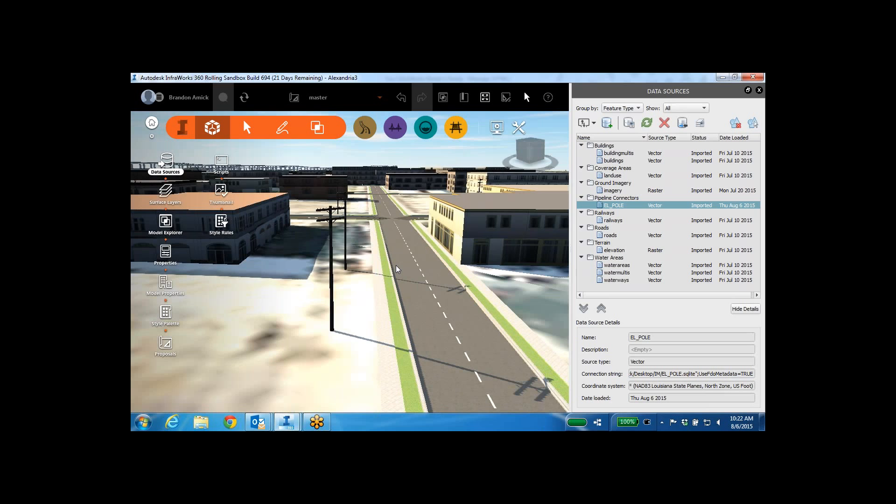
left_click_drag(395, 265, 394, 271)
right_click_drag(394, 271, 394, 303)
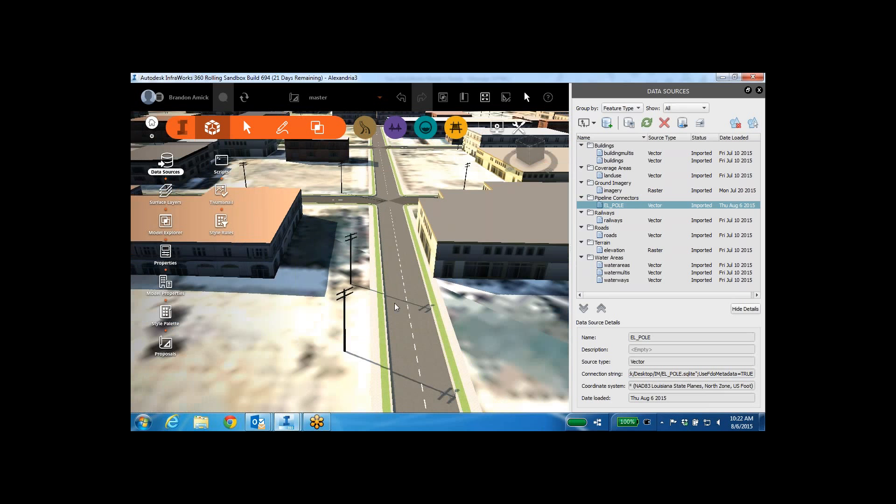
left_click_drag(394, 303, 401, 276)
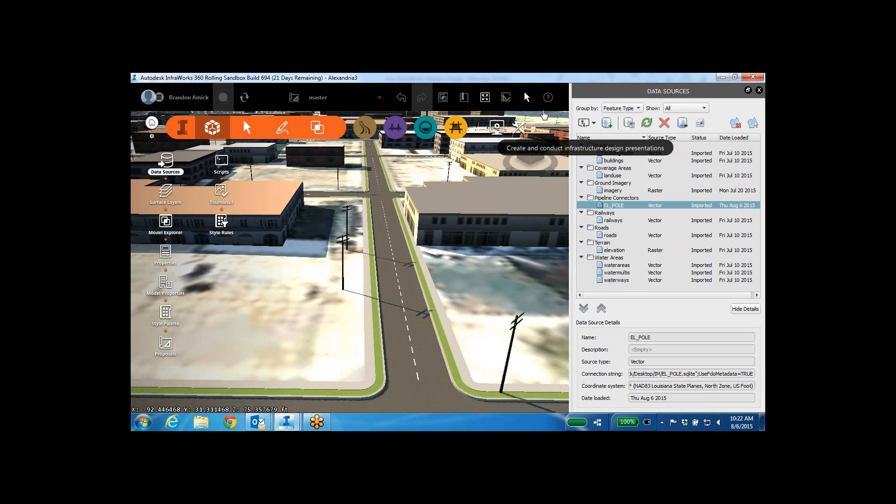
Step: Add the EL_CONDUCTOR SQLite file from the IM folder to the model's data sources
left_click(594, 123)
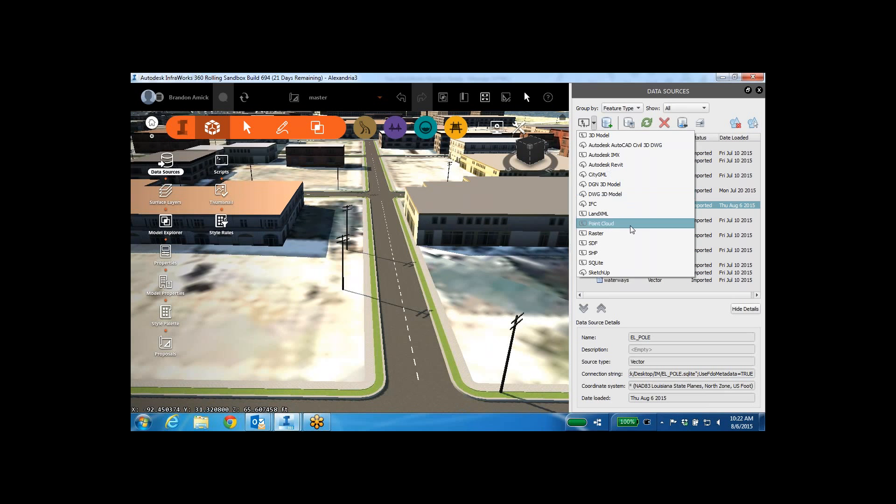
left_click(615, 263)
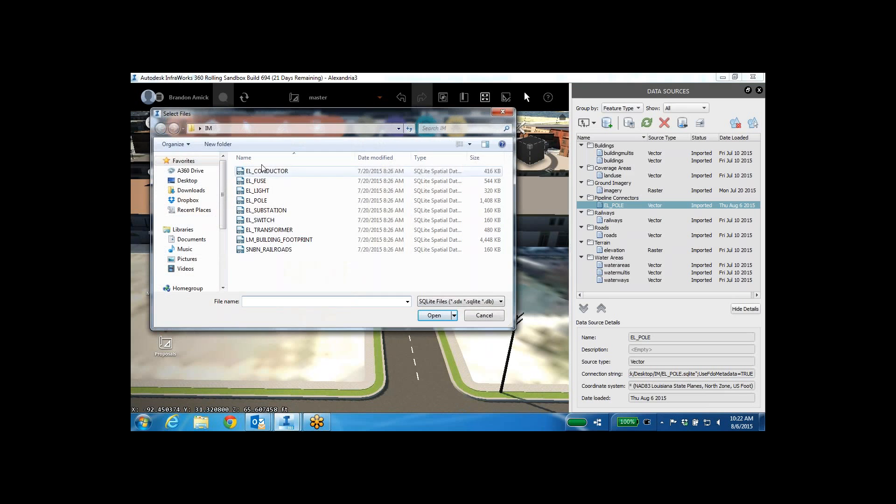
left_click(267, 171)
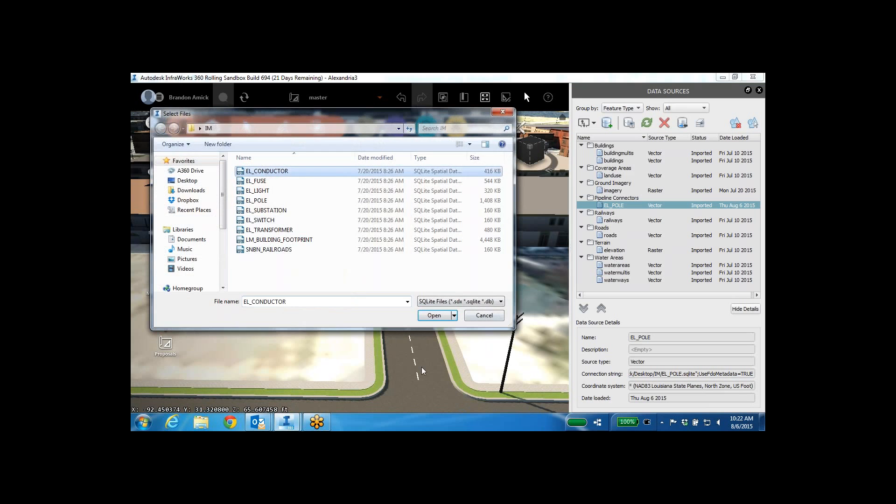
left_click(434, 316)
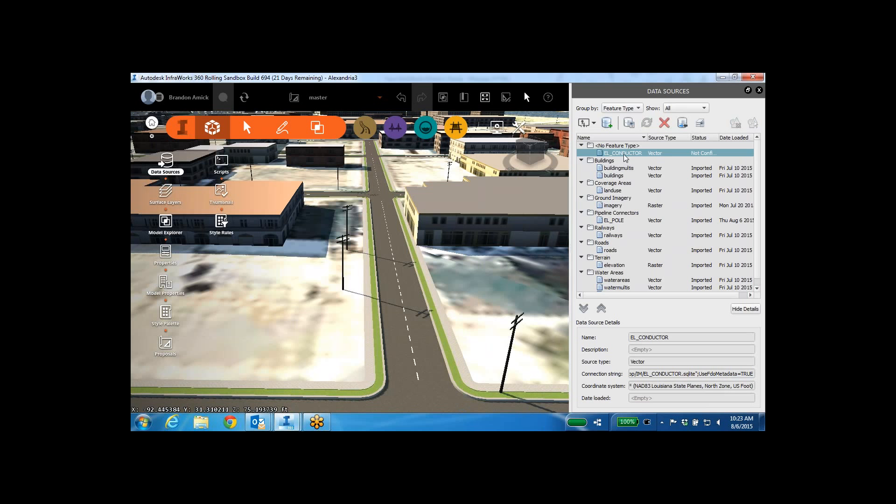
Step: Open the configuration of the EL_CONDUCTOR data source and set its type to Pipelines
right_click(624, 156)
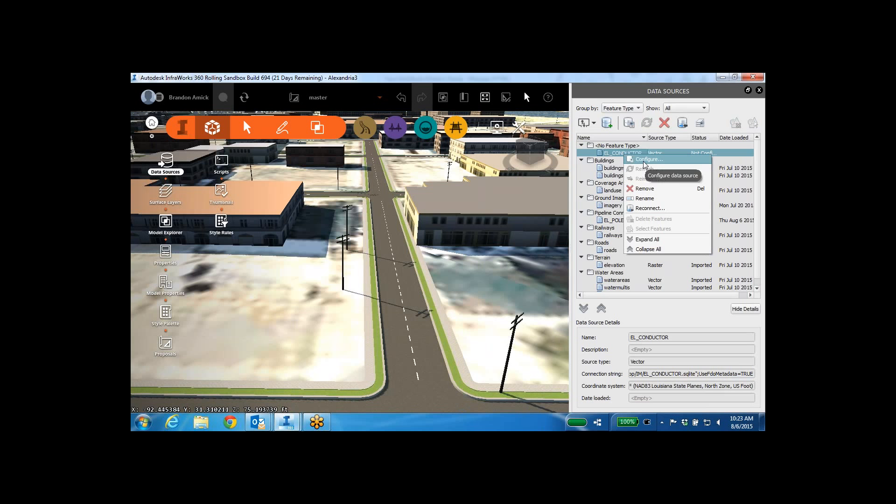
left_click(643, 159)
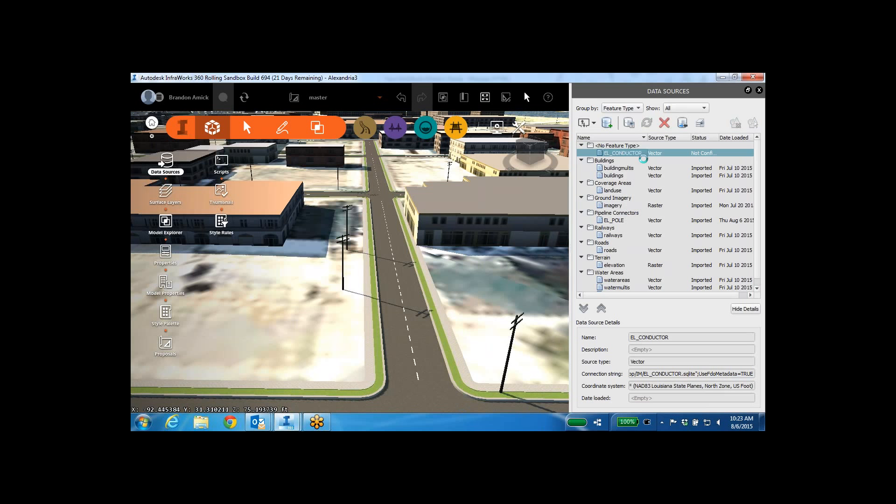
left_click_drag(298, 73, 345, 95)
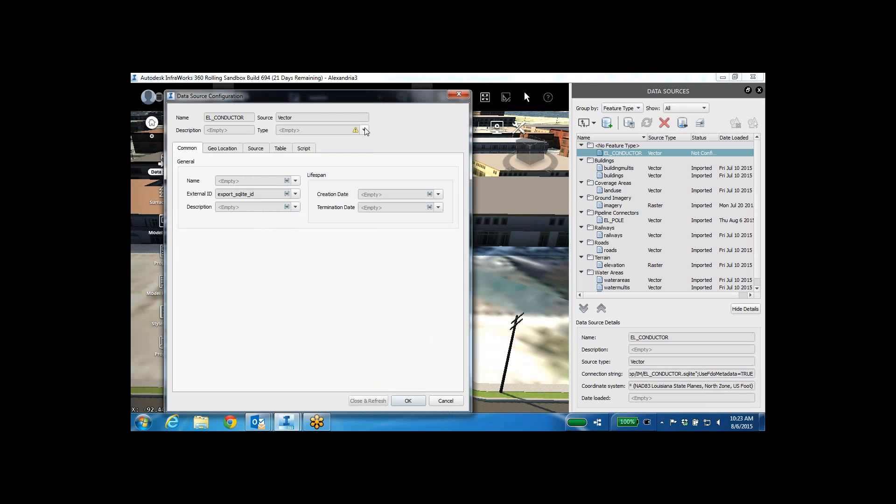
left_click(365, 130)
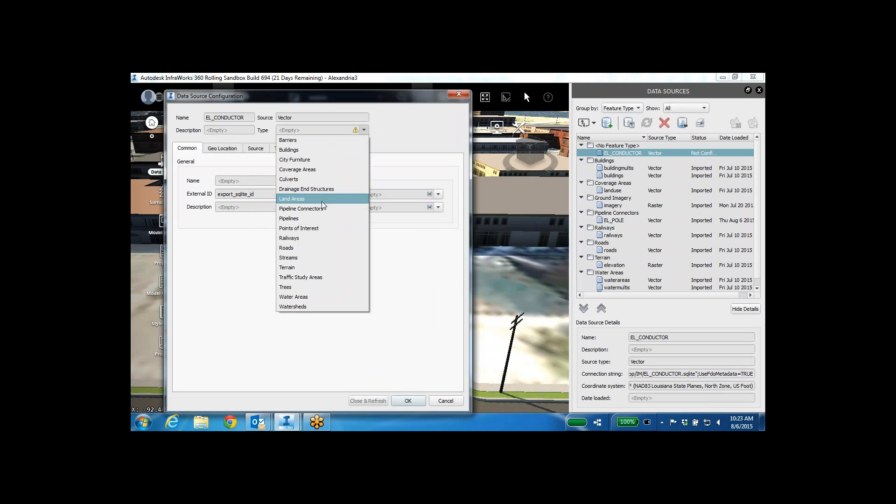
left_click(303, 217)
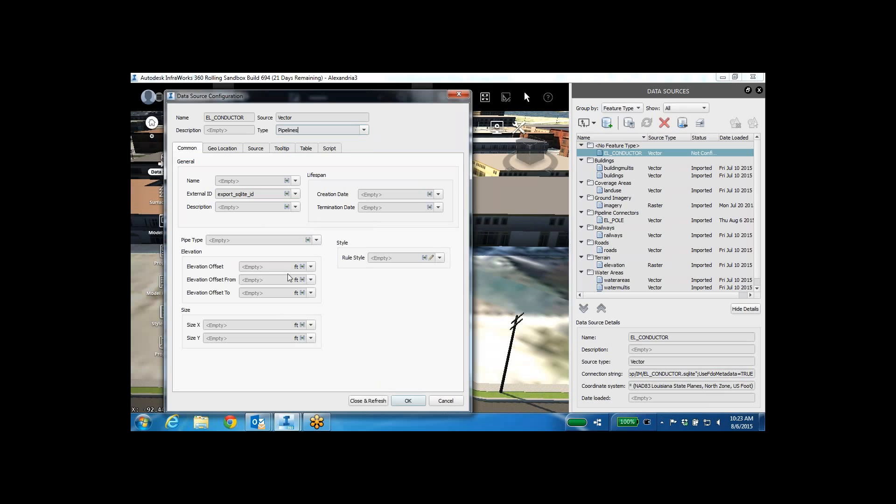
Step: Set the EL_CONDUCTOR elevation offset to 20 ft and its Size X and Size Y to 8 inches each
left_click(263, 266)
type("20")
left_click(252, 326)
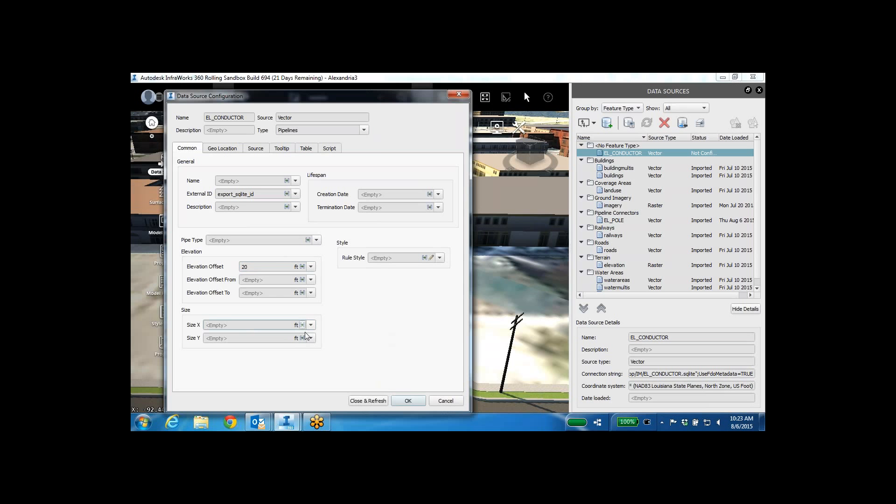
type("8")
left_click(248, 337)
type("8")
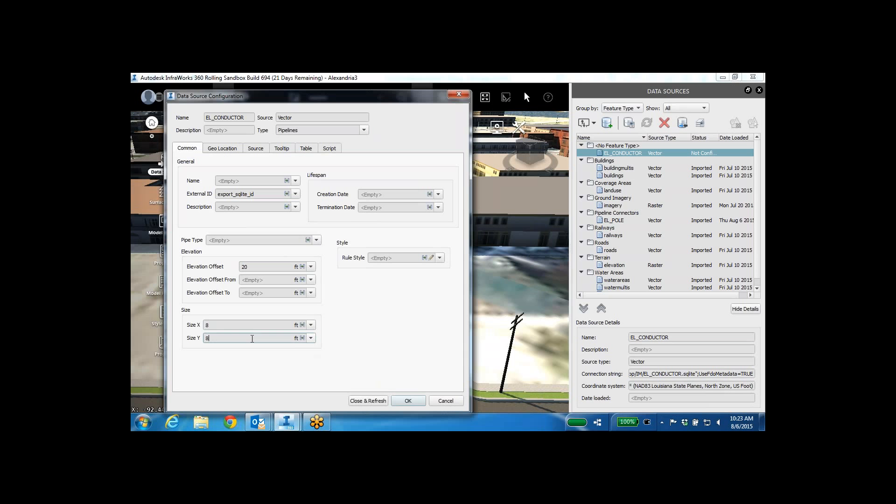
left_click(302, 326)
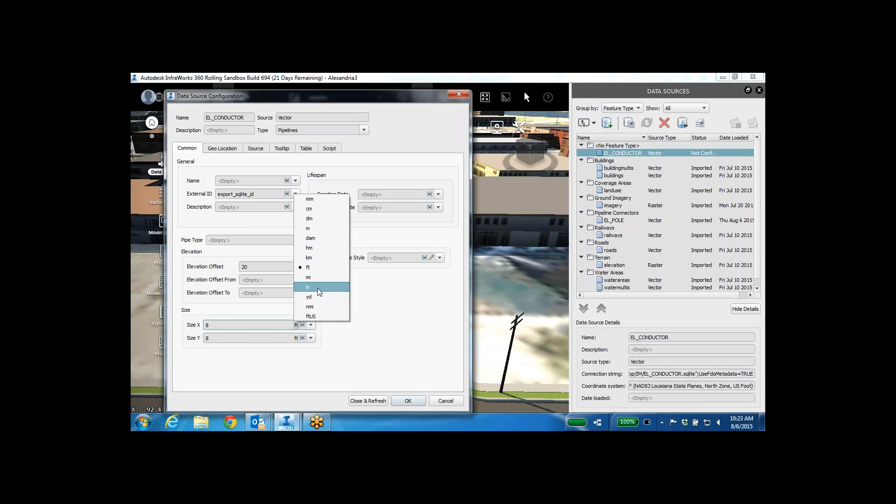
left_click(301, 338)
left_click(300, 338)
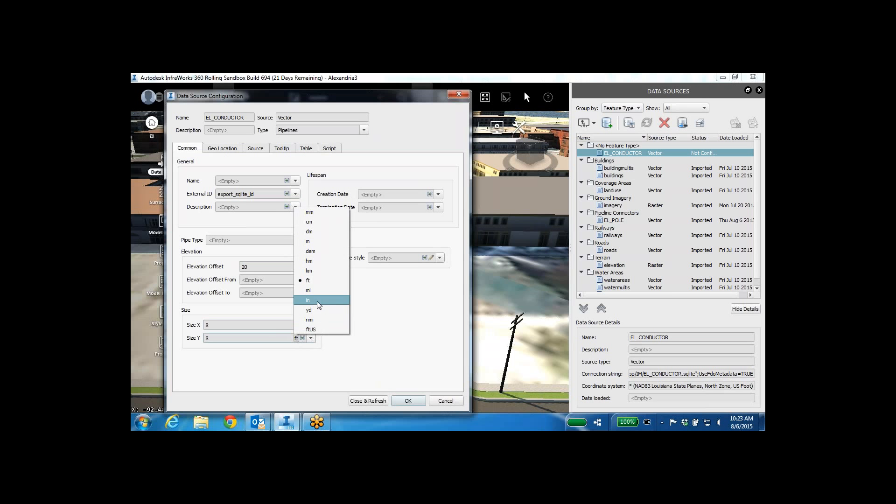
left_click(317, 301)
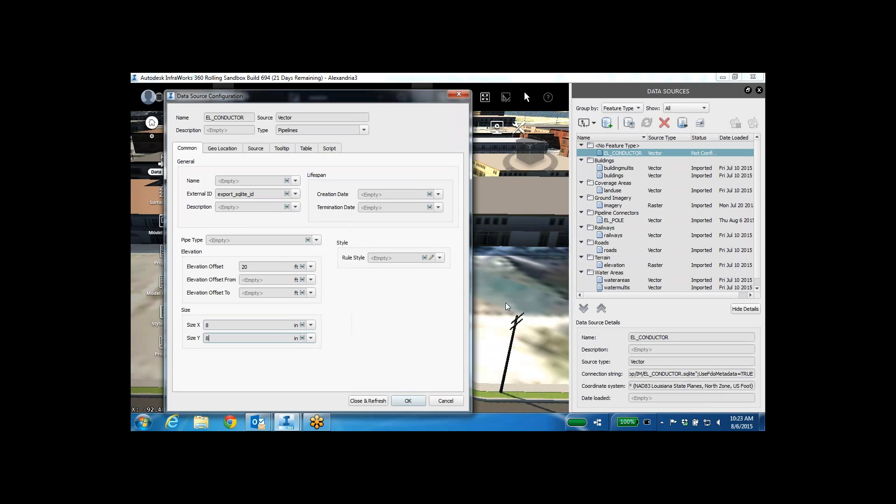
Step: Assign the Metal Pipe rule style to the EL_CONDUCTOR data source
left_click(432, 258)
left_click(432, 257)
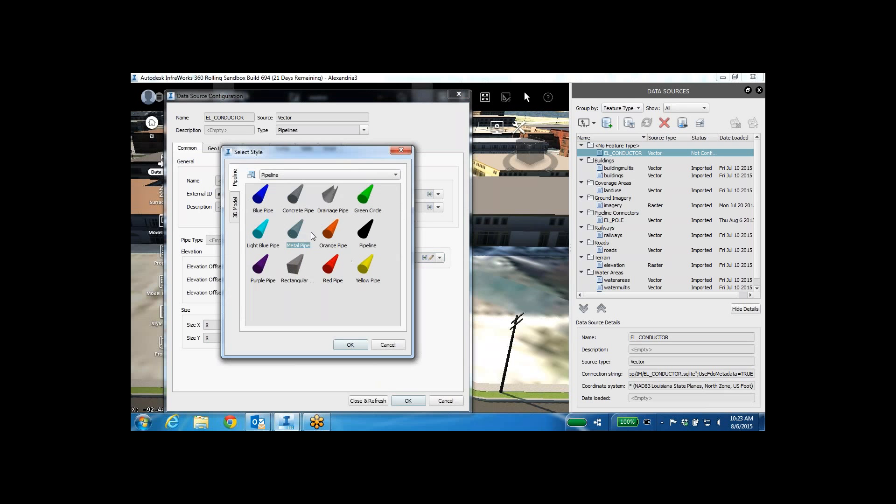
double_click(296, 230)
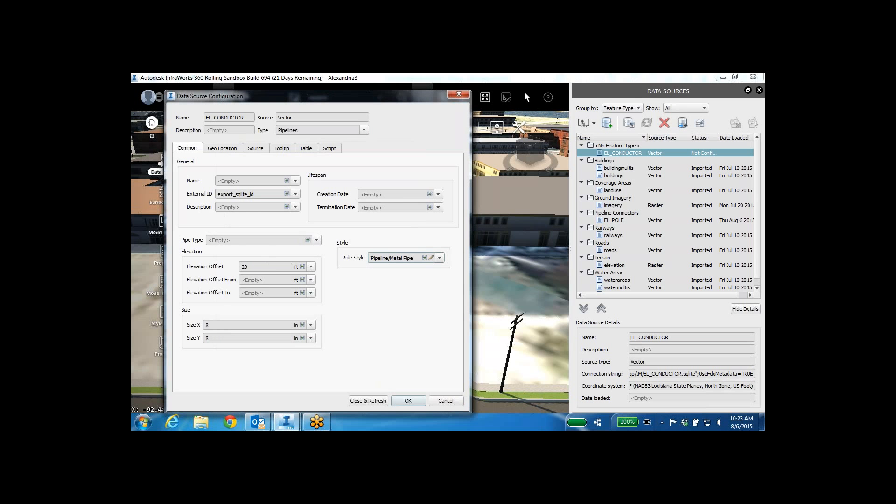
Step: Check the EL_CONDUCTOR coordinate system, clip the source to the model extent, and close and refresh the data source
left_click(225, 149)
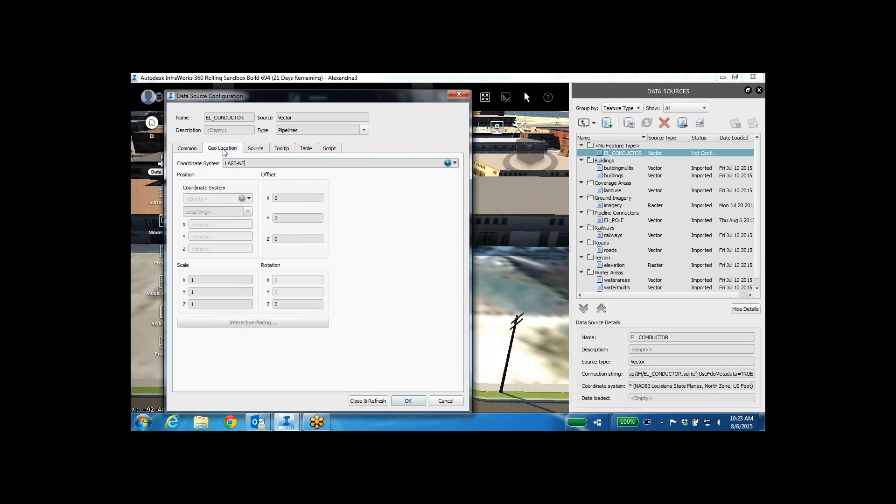
left_click(263, 148)
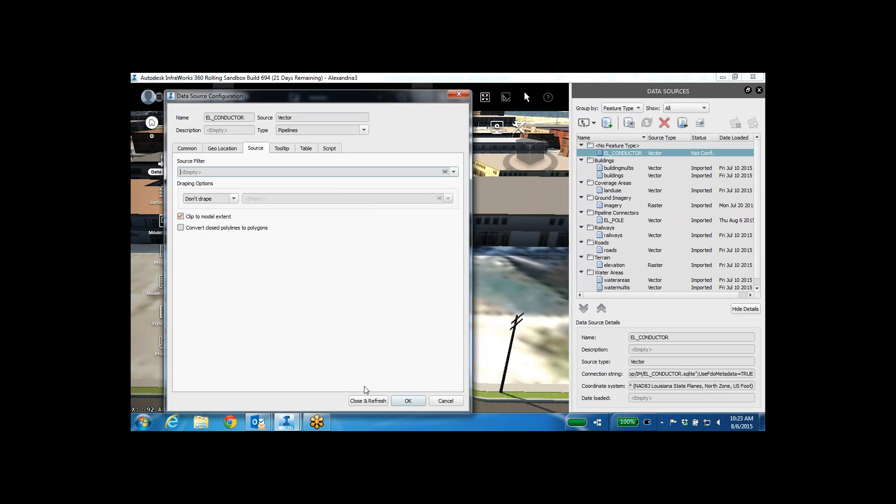
left_click(369, 400)
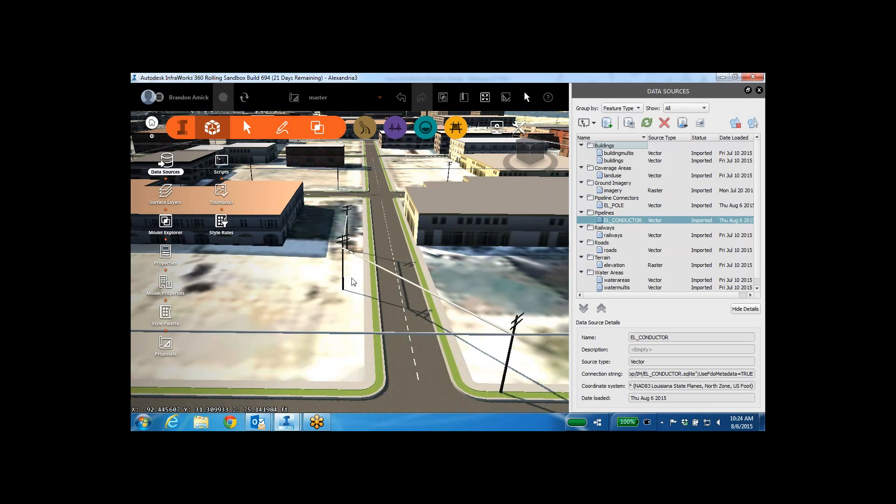
Step: Reopen the EL_CONDUCTOR configuration and set Size X and Size Y to 4 inches and the elevation offset to 23 ft
right_click(614, 223)
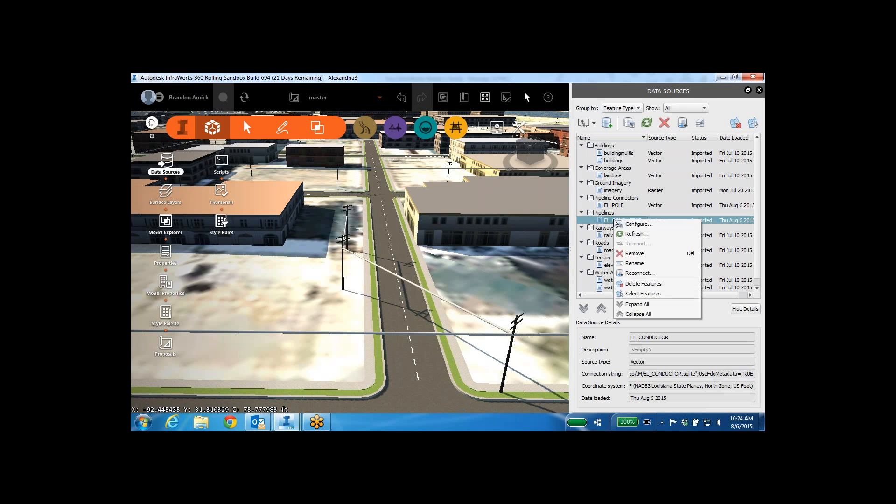
left_click(638, 224)
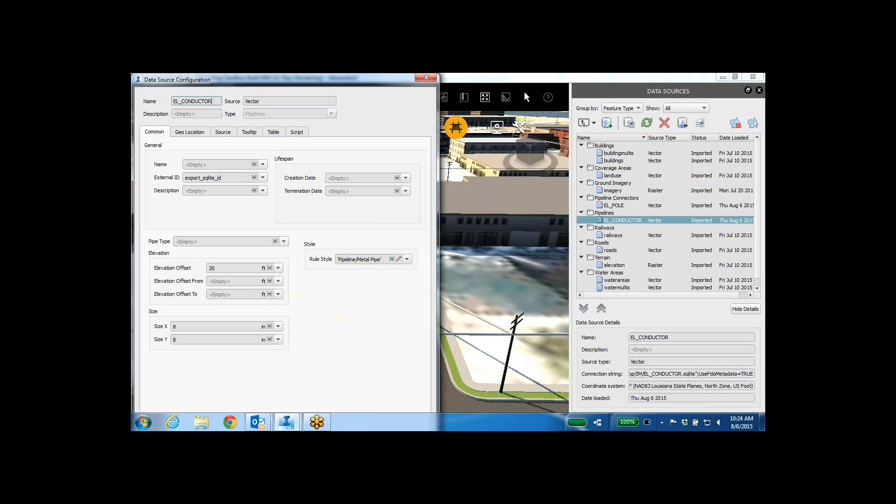
left_click_drag(277, 83, 327, 98)
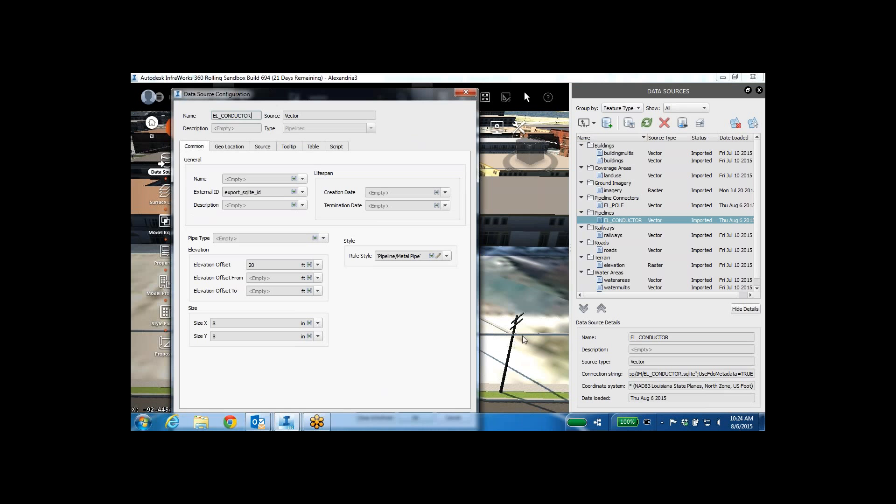
double_click(230, 324)
type("4")
key("Tab")
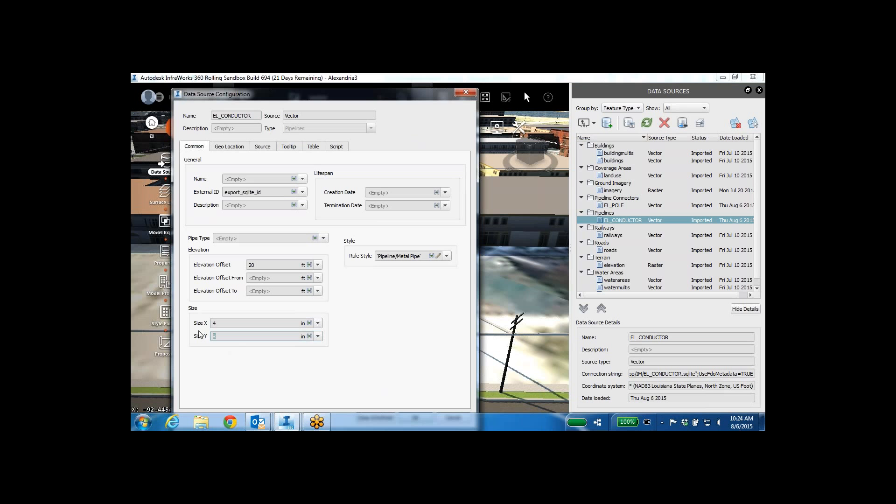
type("4")
double_click(250, 264)
type("2")
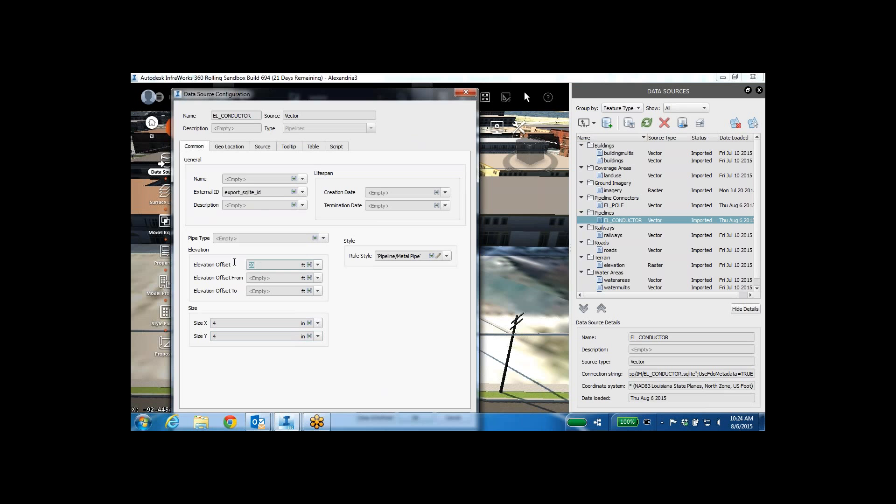
type("3")
Step: Change the EL_CONDUCTOR rule style to Pipeline, and close and refresh the data source
mouse_move(374, 89)
left_mouse_down()
mouse_move(374, 111)
mouse_move(354, 103)
left_mouse_up()
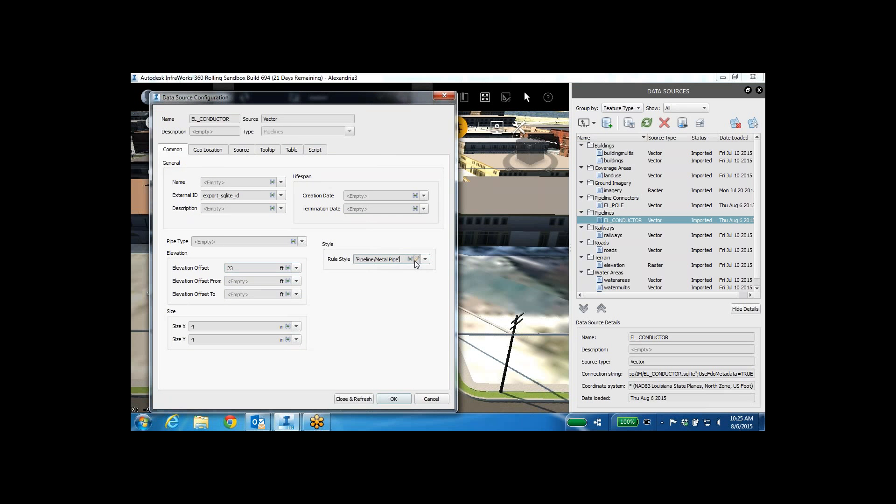
left_click(415, 260)
left_click(352, 237)
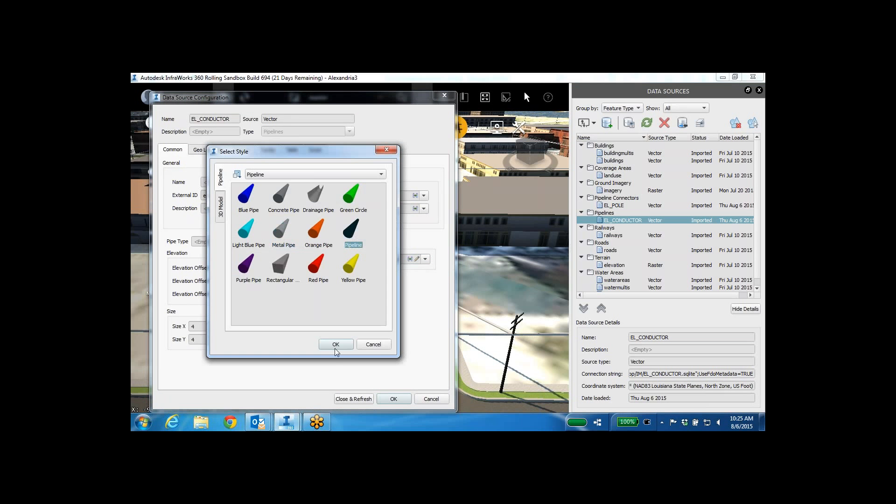
left_click(335, 345)
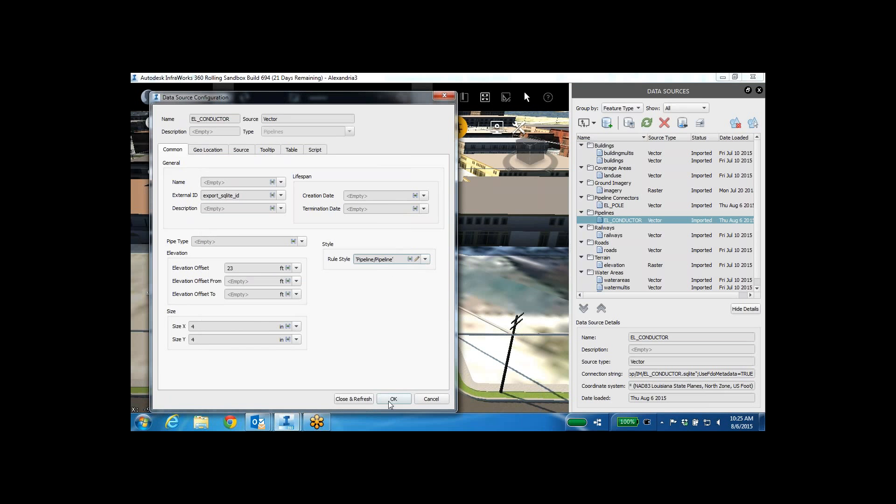
left_click(358, 399)
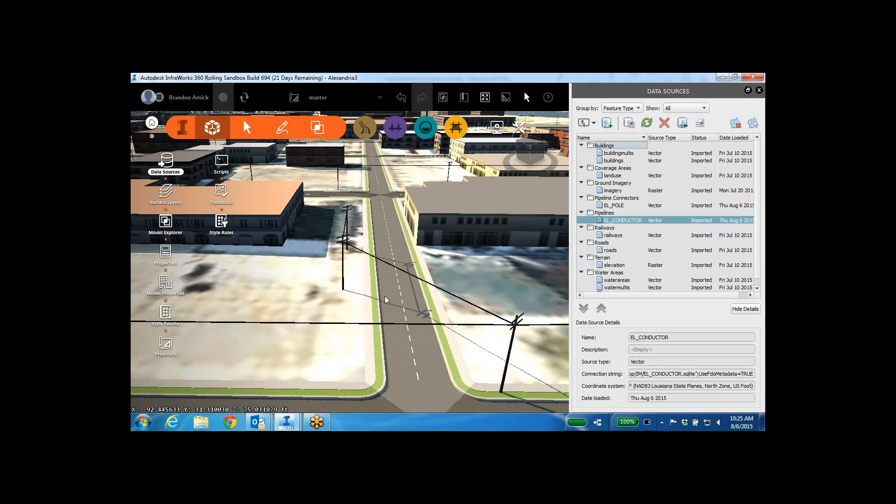
Step: Examine how the conductor lines meet the electric poles around the street intersection
scroll(506, 344, "up", 1)
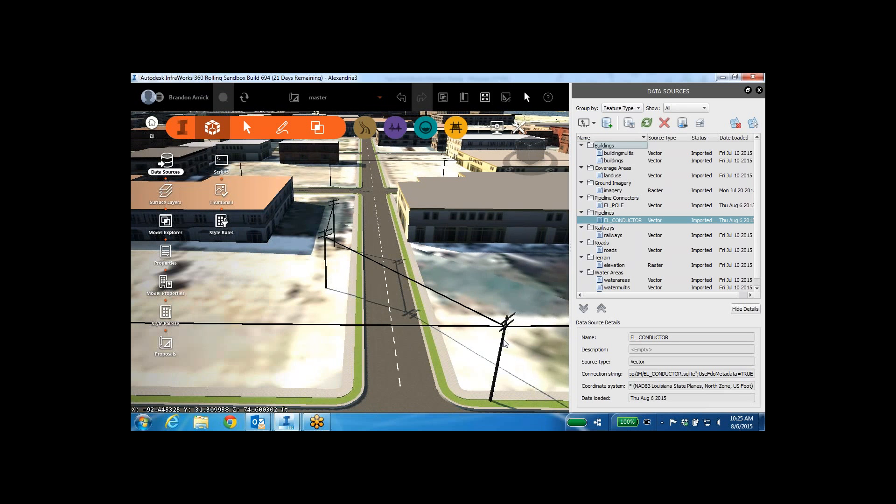
left_click_drag(505, 344, 489, 335)
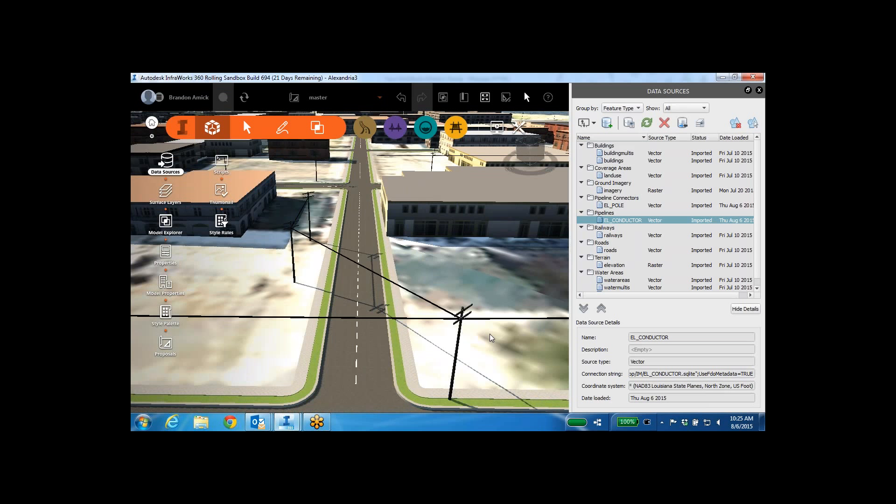
middle_click_drag(489, 334, 459, 326)
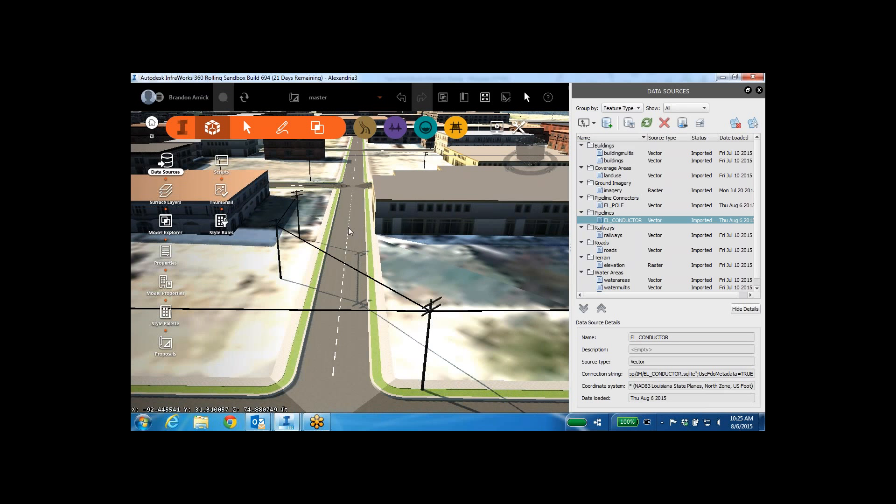
middle_click_drag(357, 233, 401, 230)
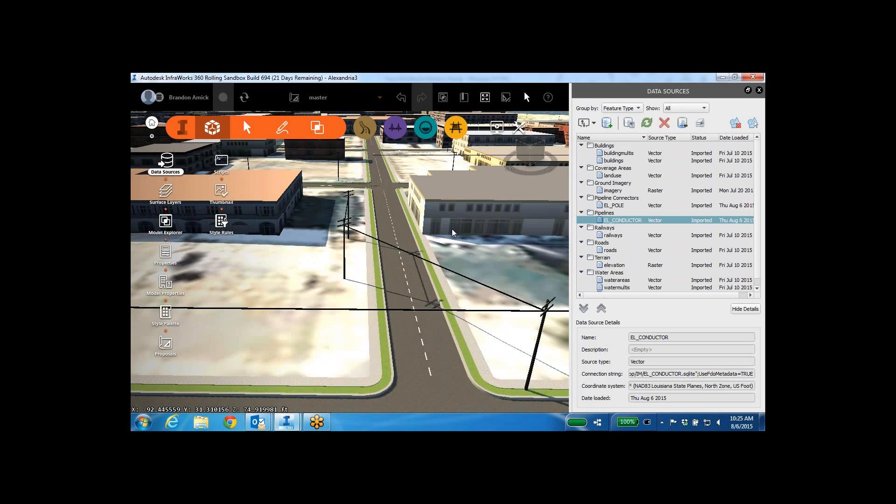
middle_click_drag(460, 238, 456, 241)
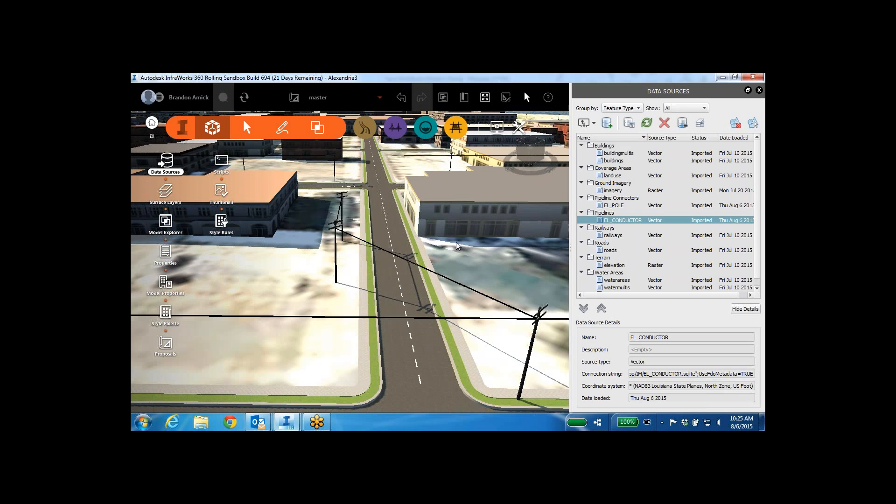
Step: Add the EL_TRANSFORMER SQLite file from the IM folder to the model's data sources
left_click(595, 123)
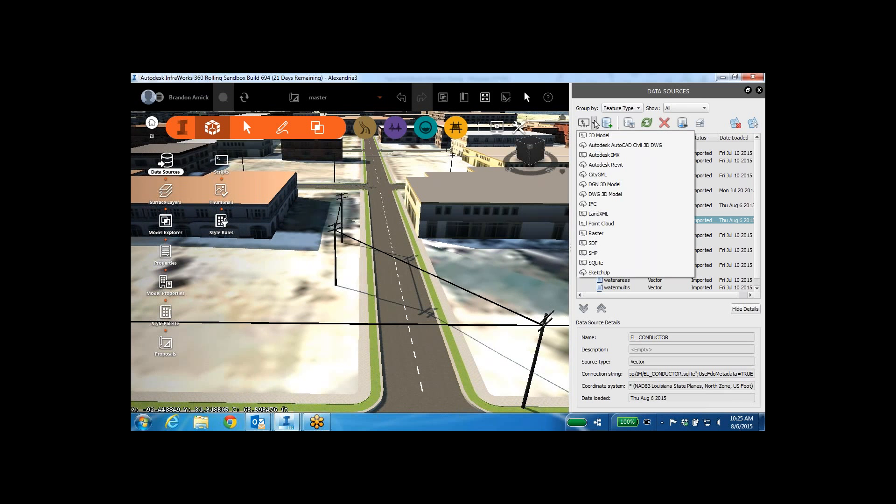
left_click(604, 263)
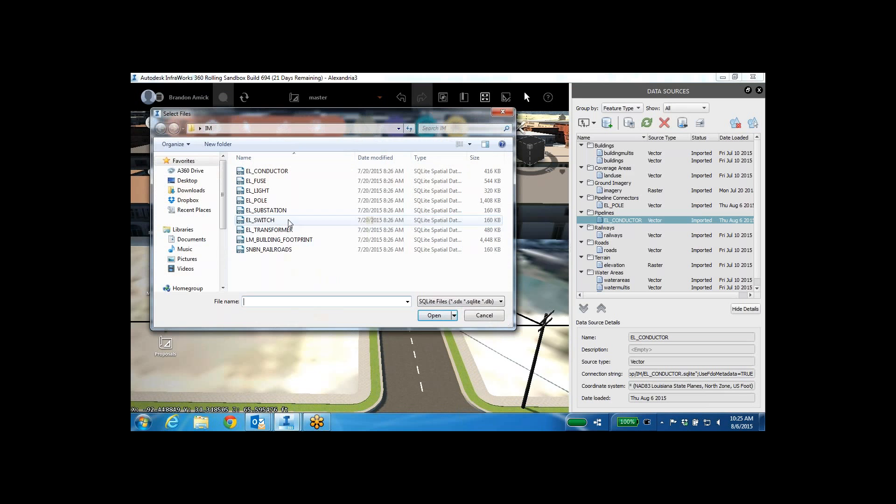
left_click(270, 229)
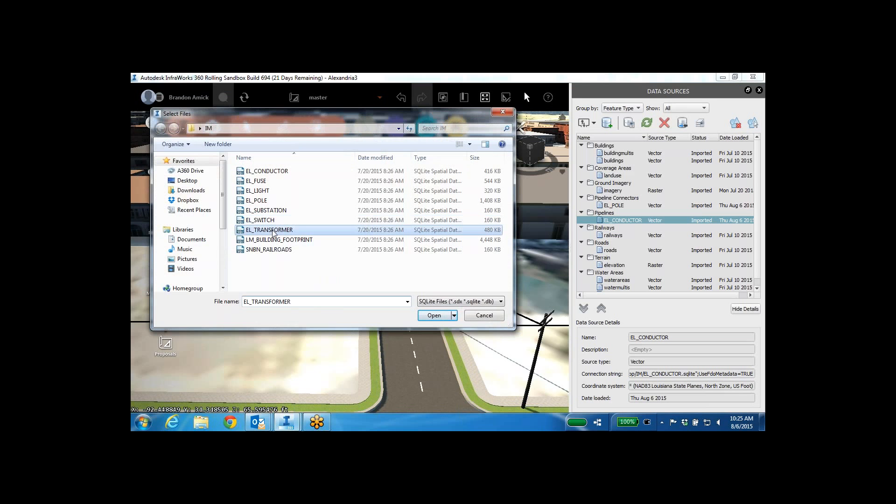
left_click(434, 316)
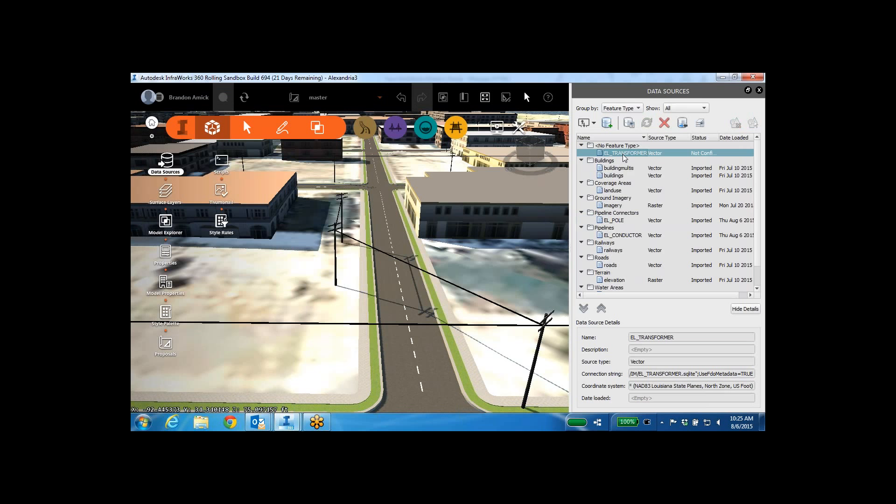
Step: Open the configuration of the EL_TRANSFORMER data source and set its type to Pipeline Connectors
right_click(623, 154)
left_click(643, 160)
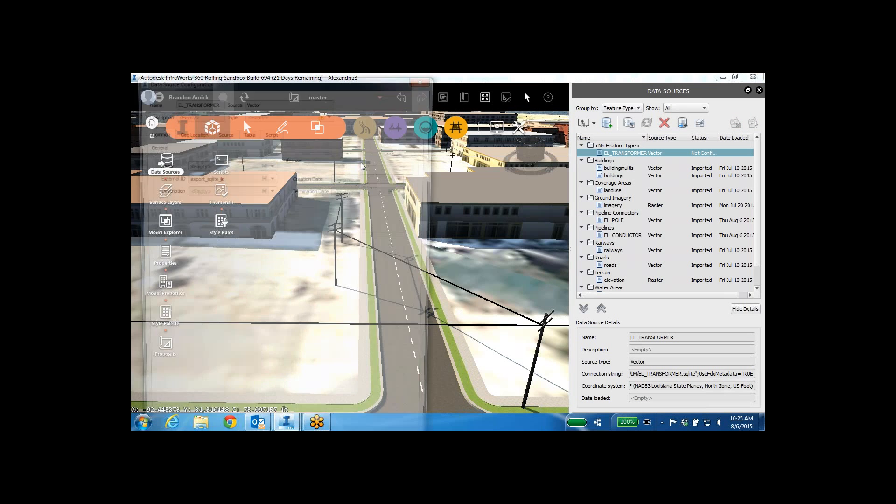
left_click_drag(265, 116, 315, 90)
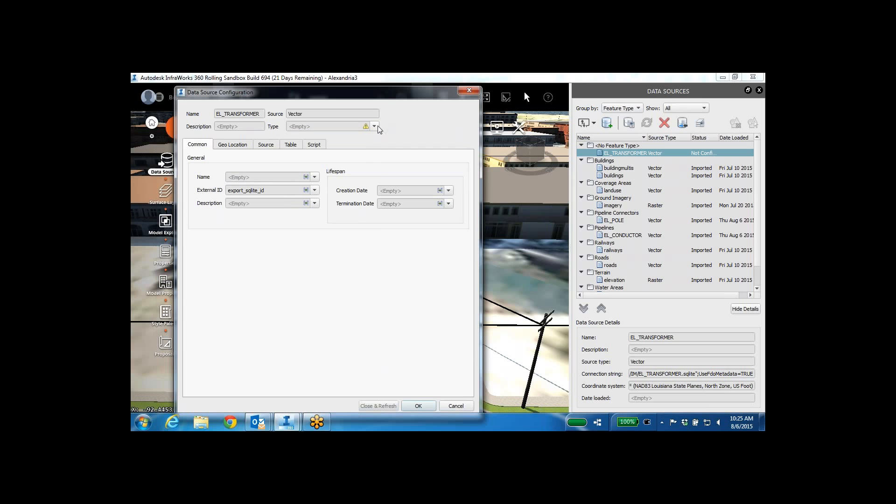
left_click(374, 126)
left_click(329, 204)
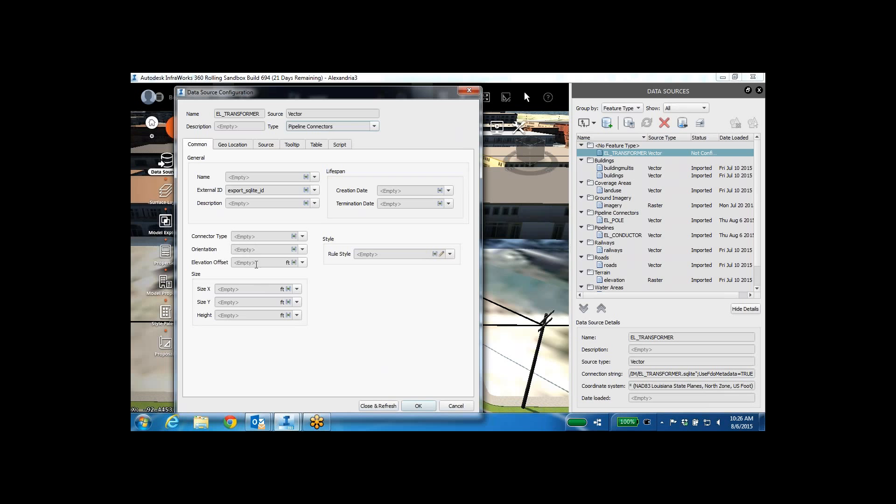
Step: Set the EL_TRANSFORMER elevation offset to 20 ft and its rule style to the Transformer 3D model from Utilities
left_click(256, 263)
type("20")
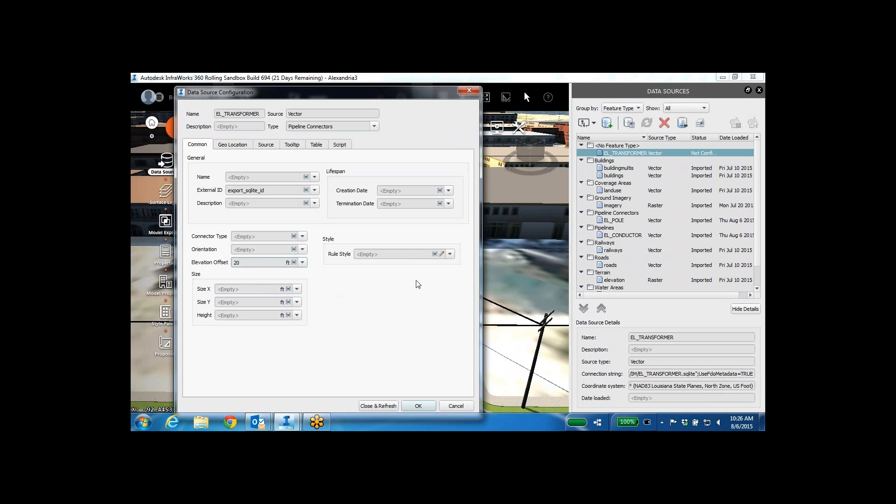
left_click(442, 253)
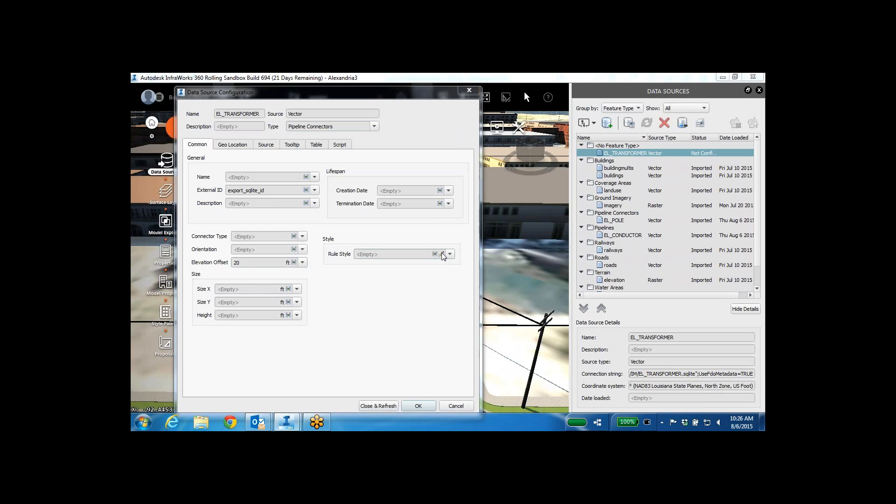
left_click(245, 227)
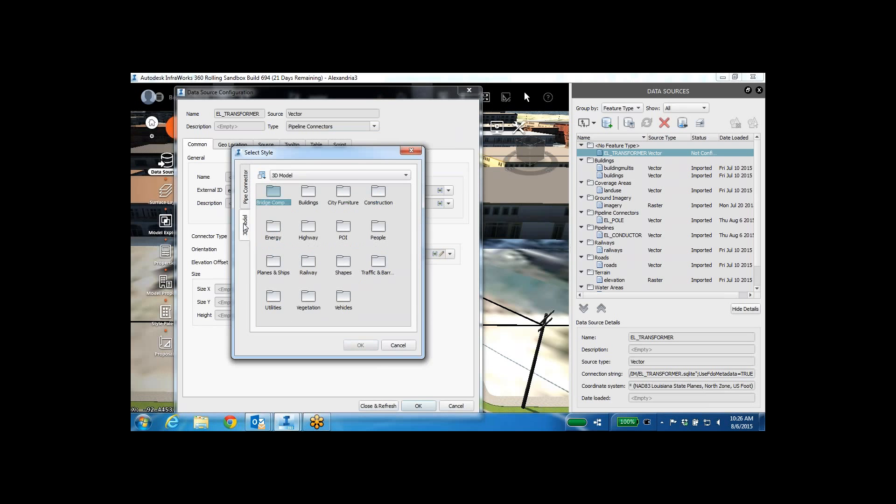
left_click(275, 301)
double_click(276, 302)
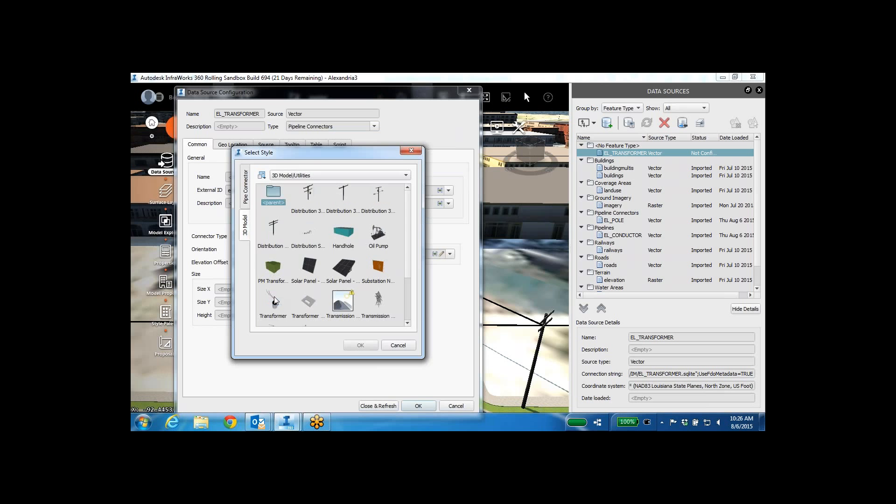
left_click(276, 304)
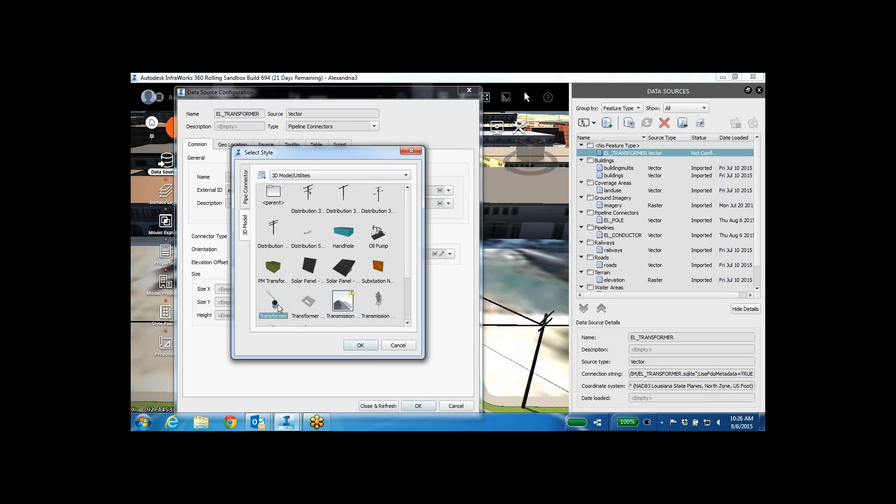
left_click(358, 346)
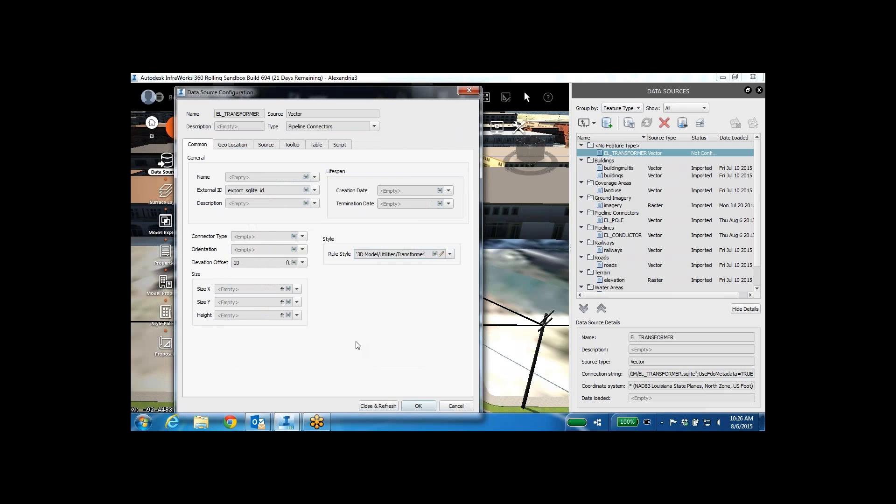
Step: Check the EL_TRANSFORMER coordinate system, clip the source to the model extent, and return to its common settings
left_click(242, 146)
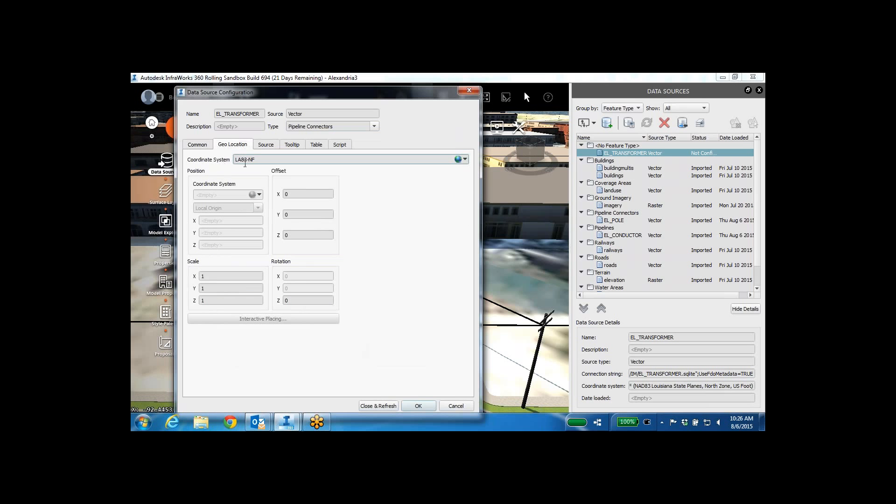
left_click(266, 145)
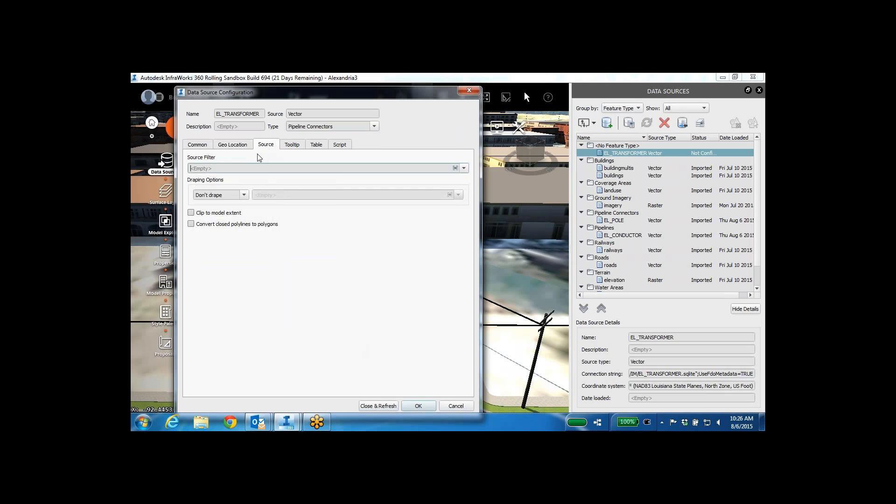
left_click(191, 213)
left_click(203, 146)
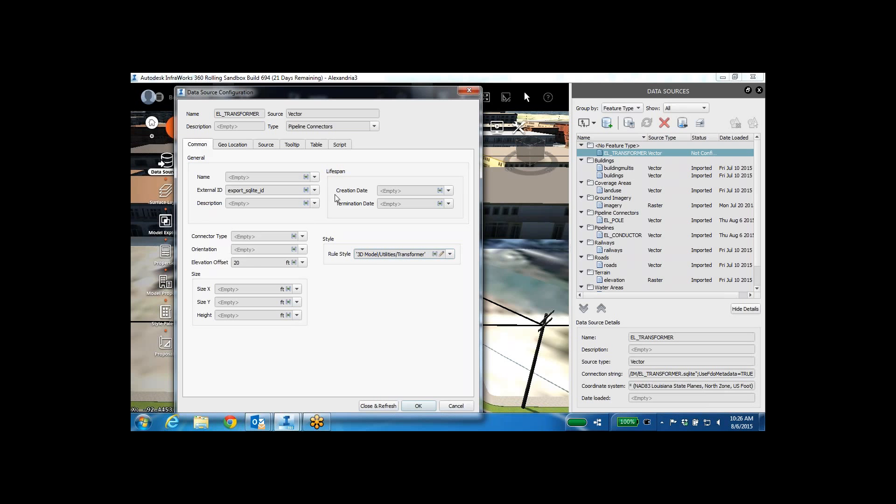
Step: Close and refresh the EL_TRANSFORMER source to load it into the model, then inspect the transformers on the roadside poles
left_click(379, 406)
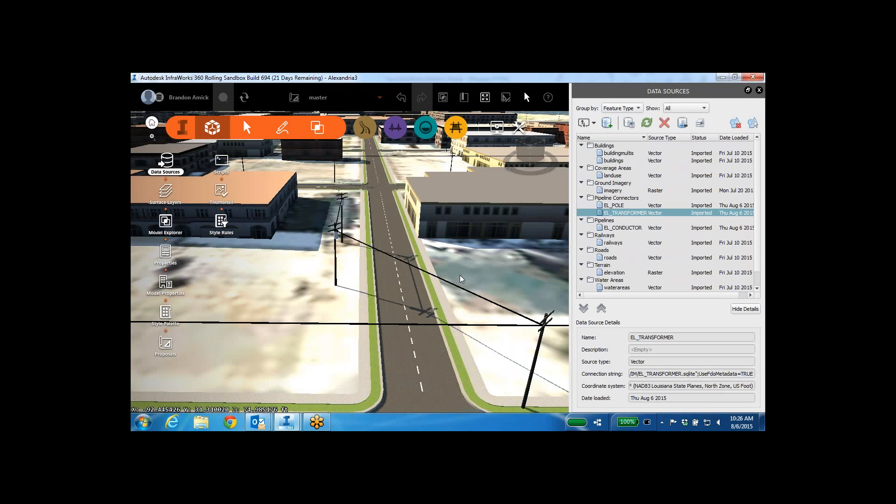
left_click_drag(460, 279, 444, 261)
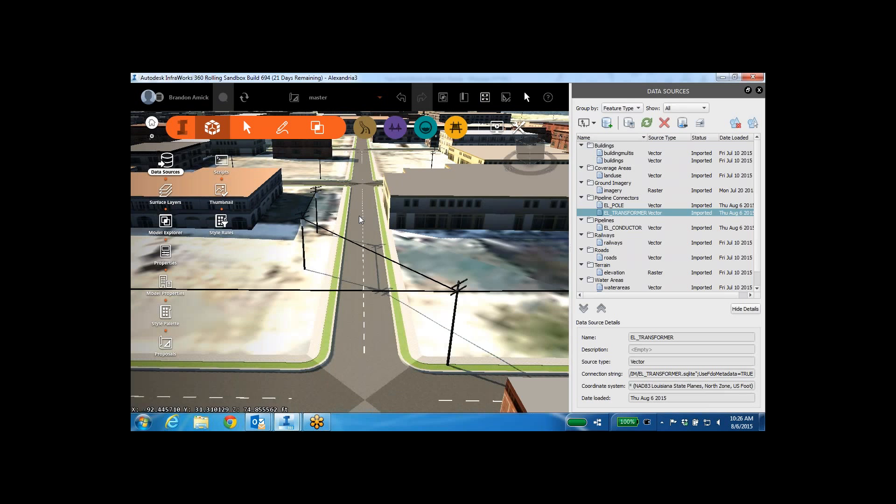
left_click_drag(359, 219, 398, 248)
scroll(398, 249, "up", 3)
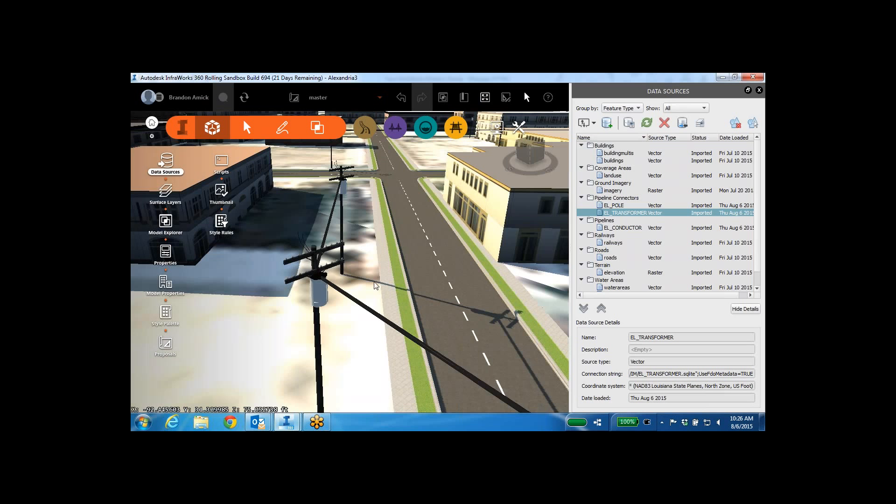
left_click_drag(375, 285, 381, 273)
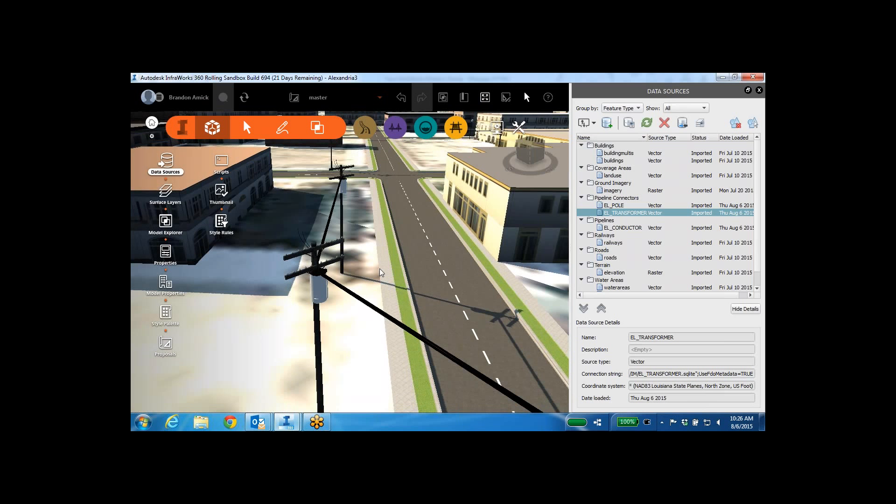
scroll(381, 272, "down", 2)
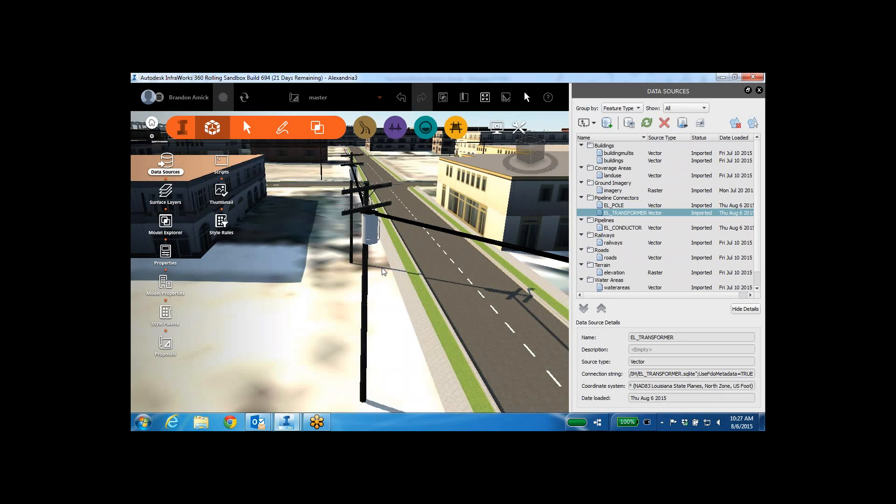
scroll(382, 273, "down", 2)
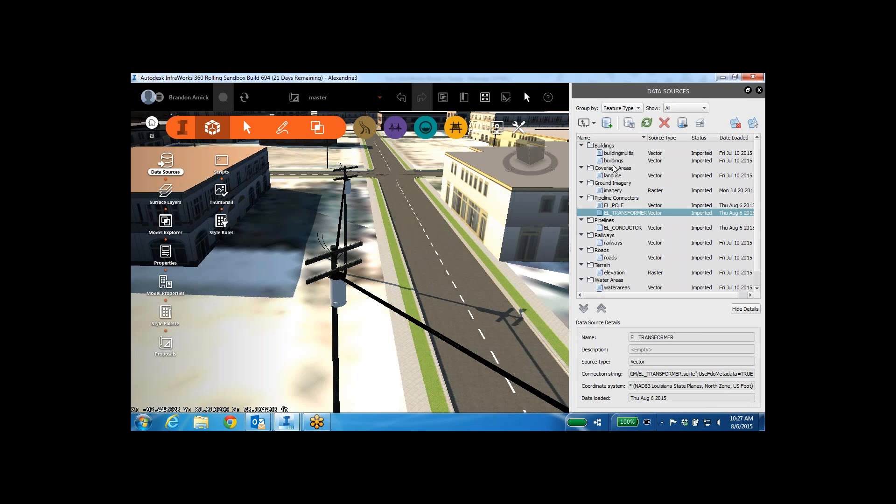
Step: Close the data sources, show the presentation tools, and go to the Bookmark (2) view of the model
left_click(760, 90)
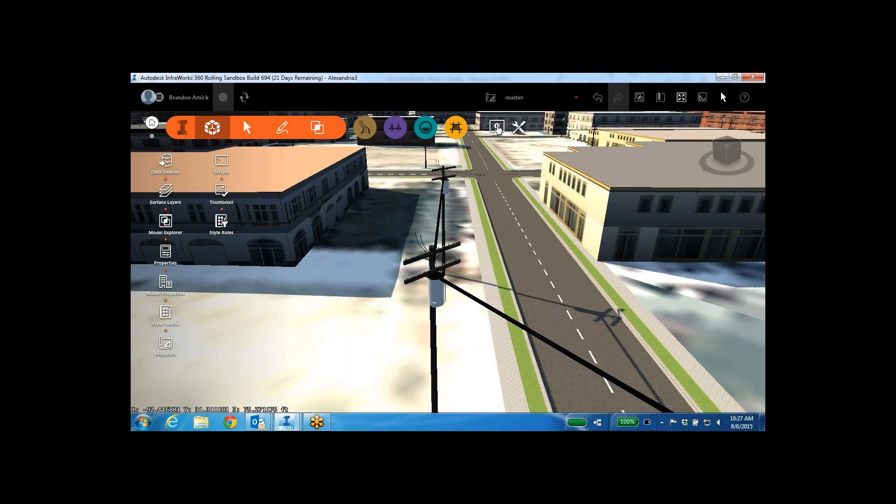
left_click(497, 127)
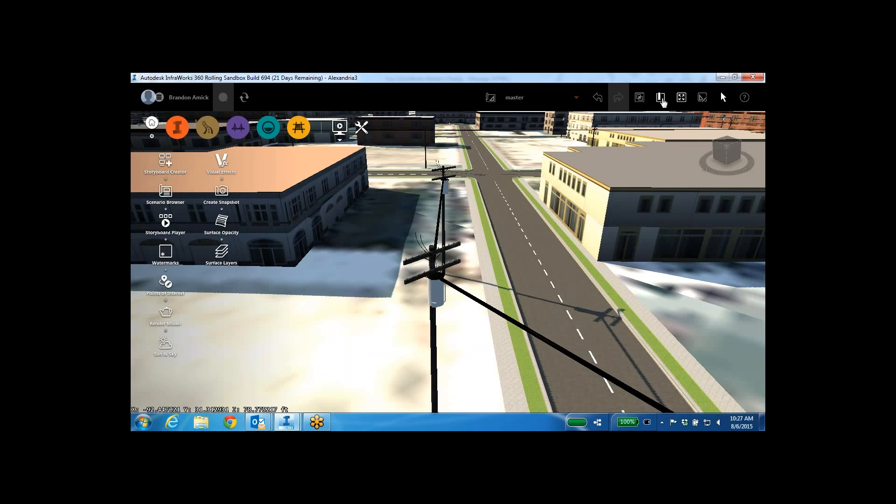
left_click(661, 98)
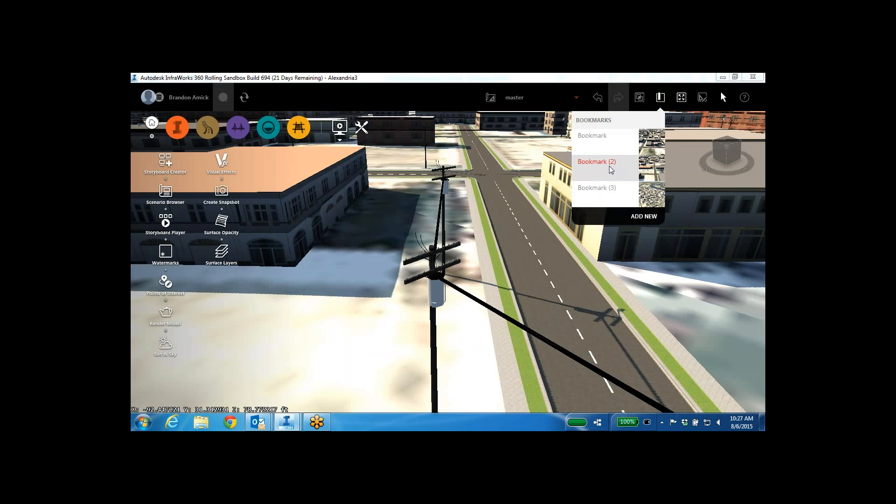
left_click(611, 169)
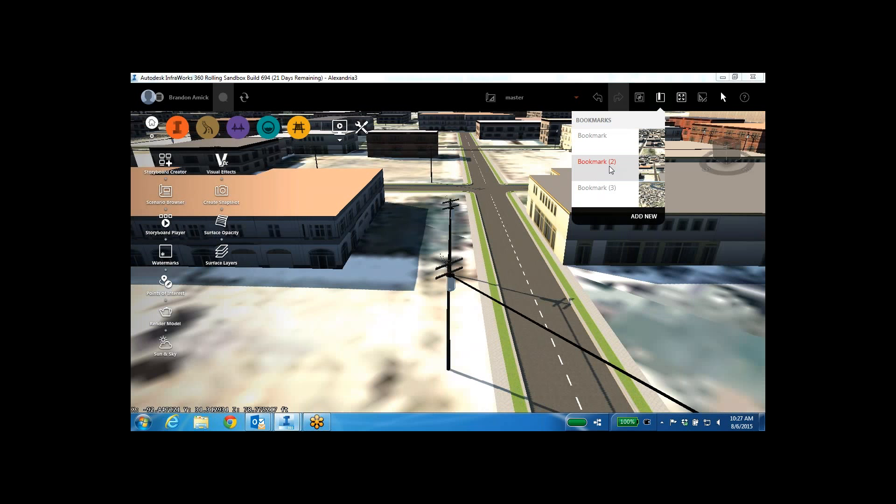
left_click(611, 169)
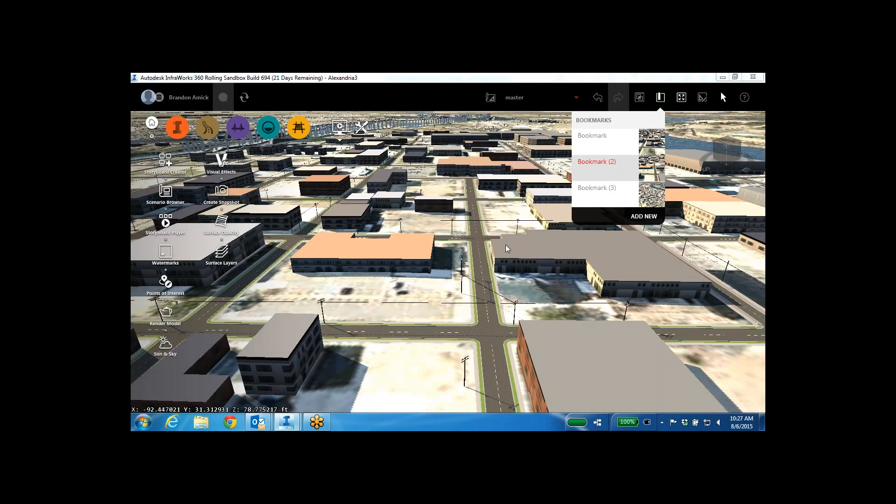
scroll(444, 248, "up", 2)
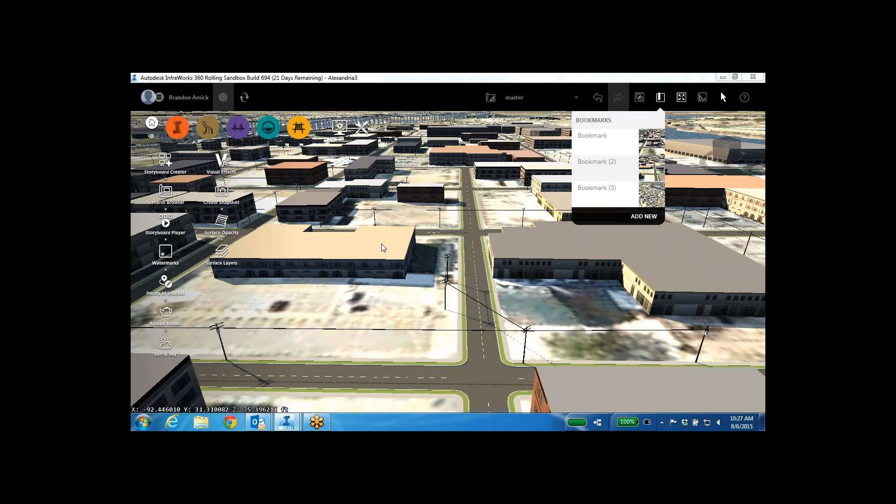
scroll(383, 248, "down", 1)
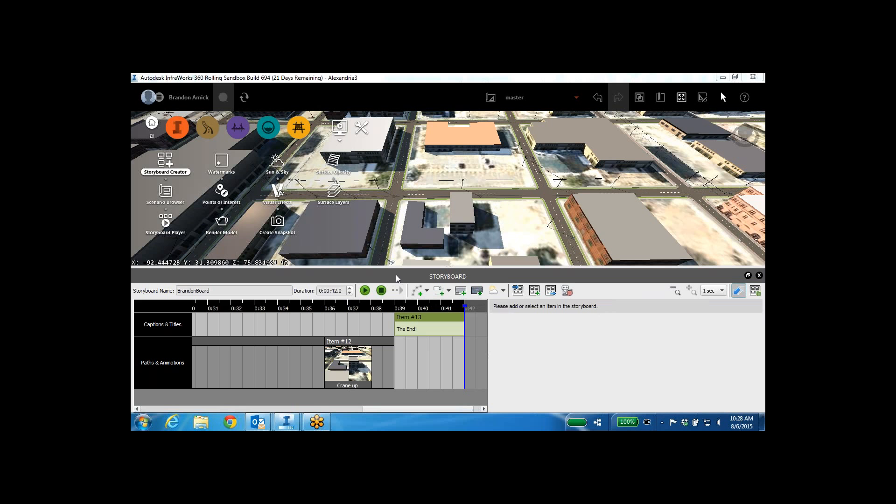
left_click(449, 292)
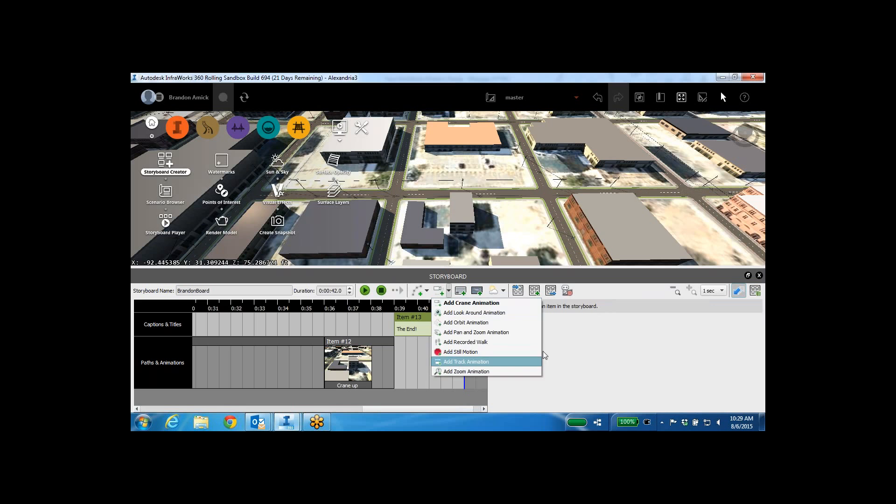
left_click(559, 351)
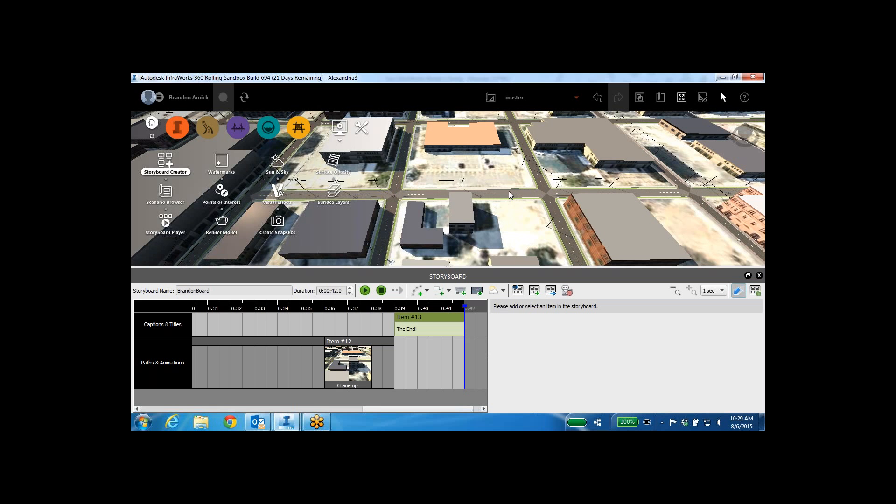
left_click_drag(510, 195, 308, 233)
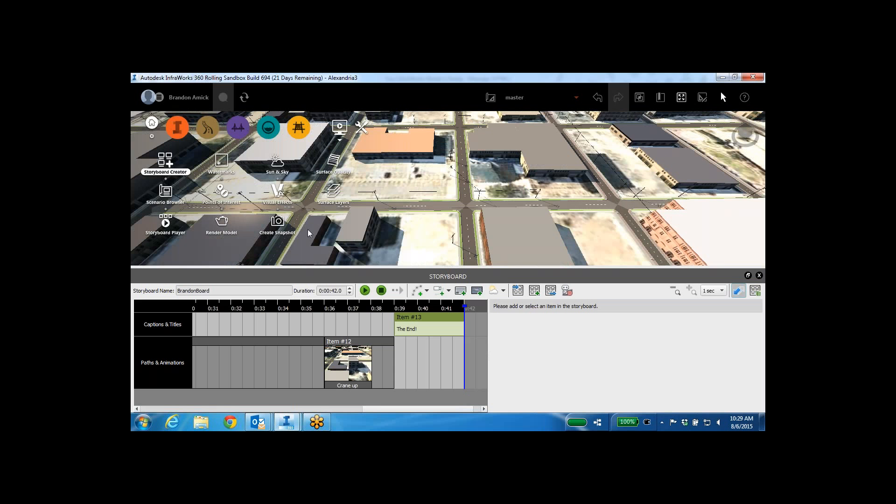
Step: Create a new storyboard and name it Hello World
left_click(535, 291)
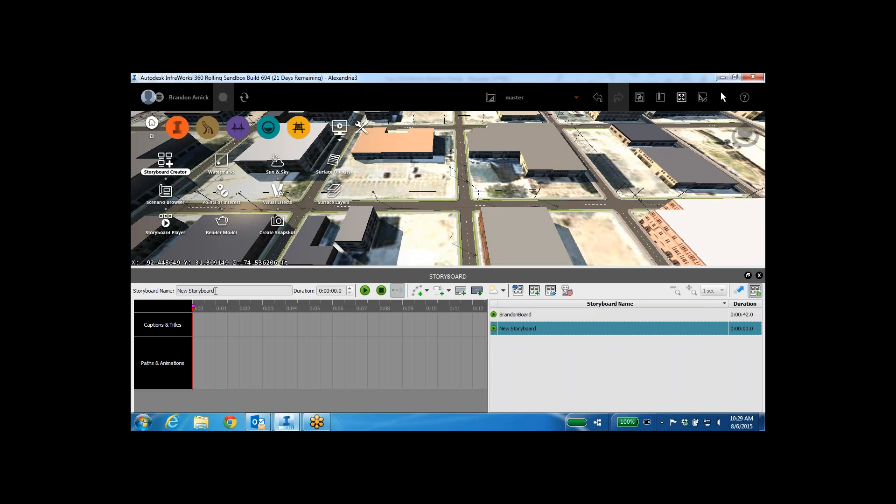
left_click_drag(216, 291, 167, 288)
left_click_drag(233, 291, 153, 289)
key("BackSpace")
type("Hello World")
key("Return")
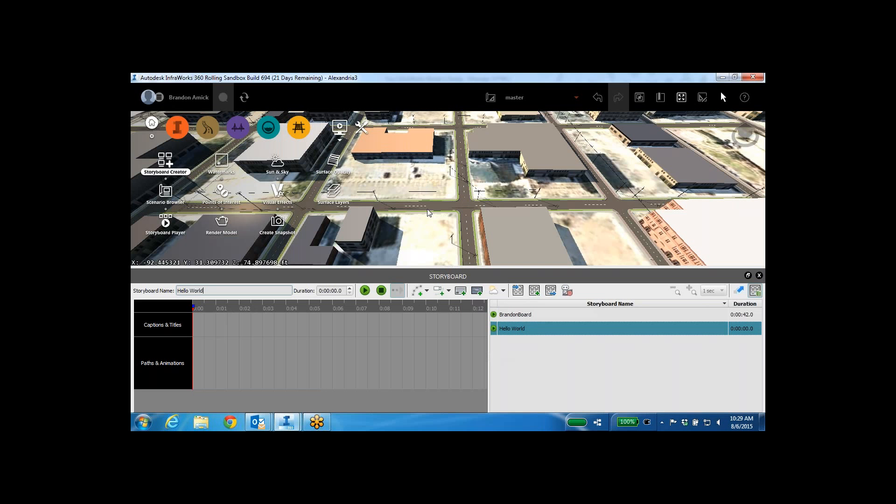
Step: Add a title item to the Hello World storyboard and check its transition-in options, keeping Fade
left_click_drag(428, 213, 412, 237)
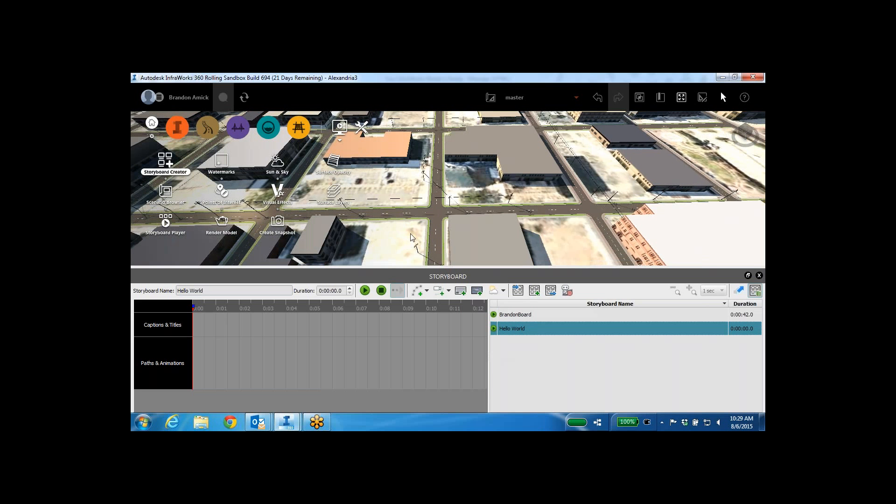
left_click(476, 292)
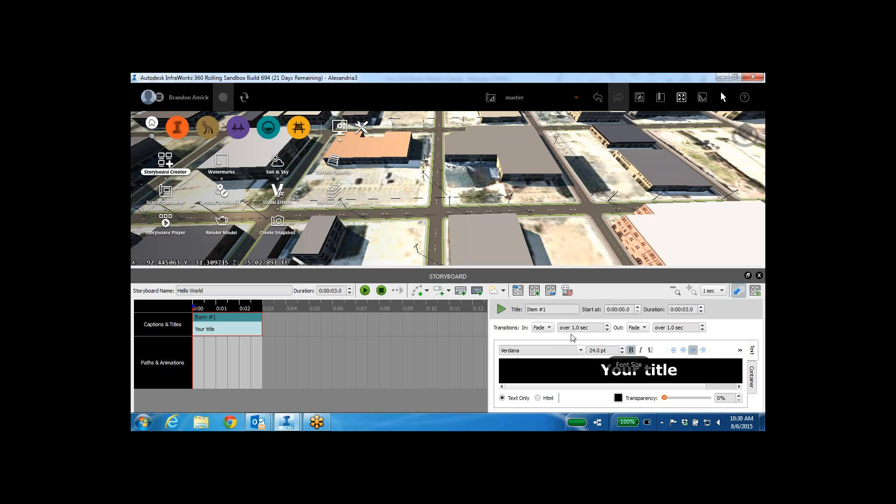
left_click(552, 329)
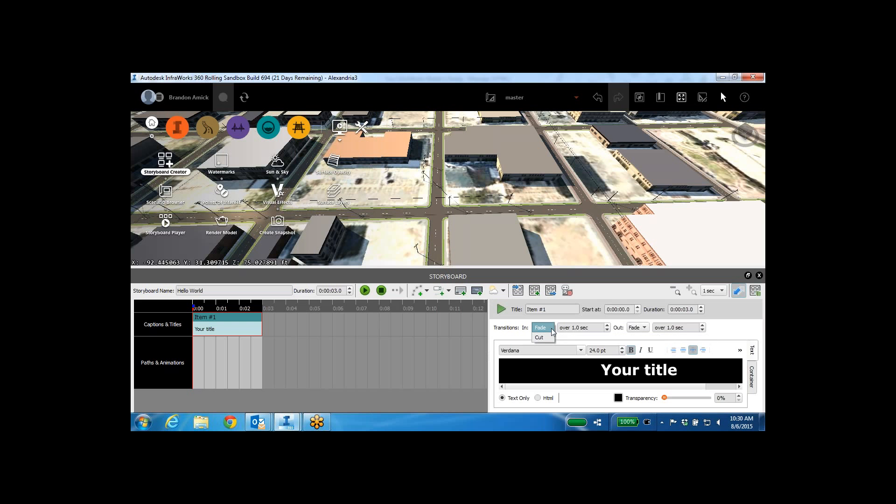
left_click(551, 329)
left_click(551, 328)
left_click(548, 327)
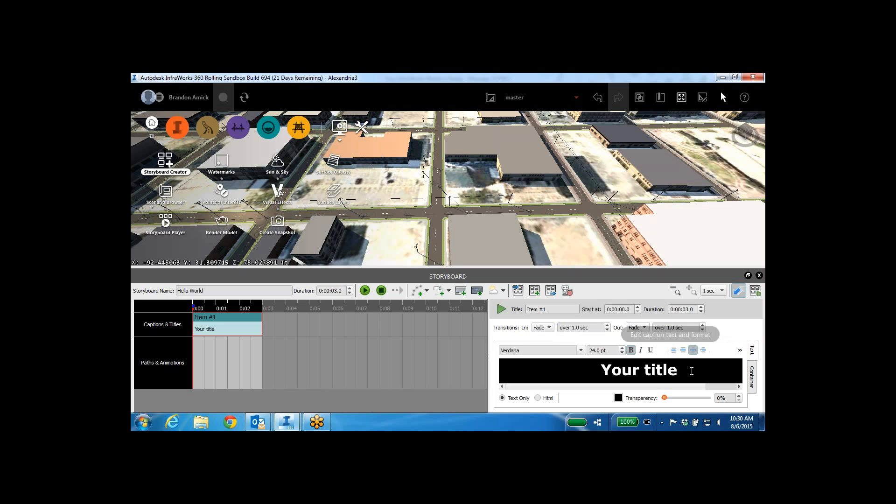
Step: Replace the title item's placeholder text with "Hello World!"
left_click_drag(678, 369, 605, 369)
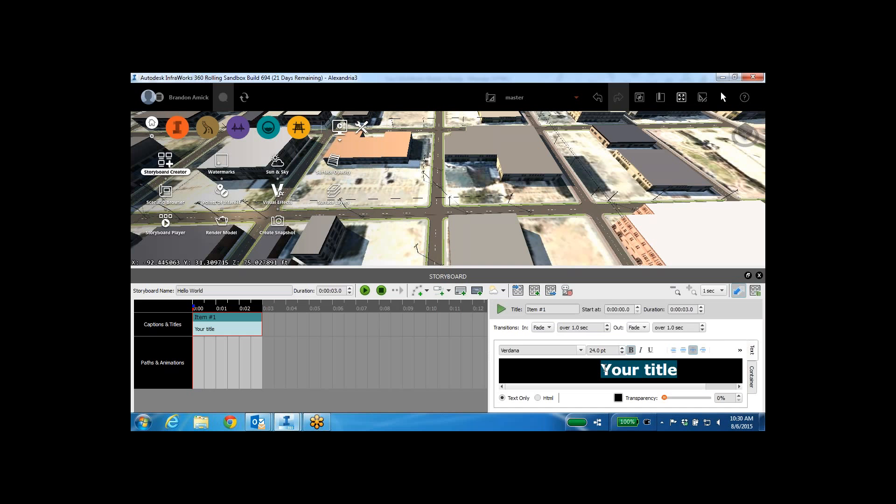
type("Hello")
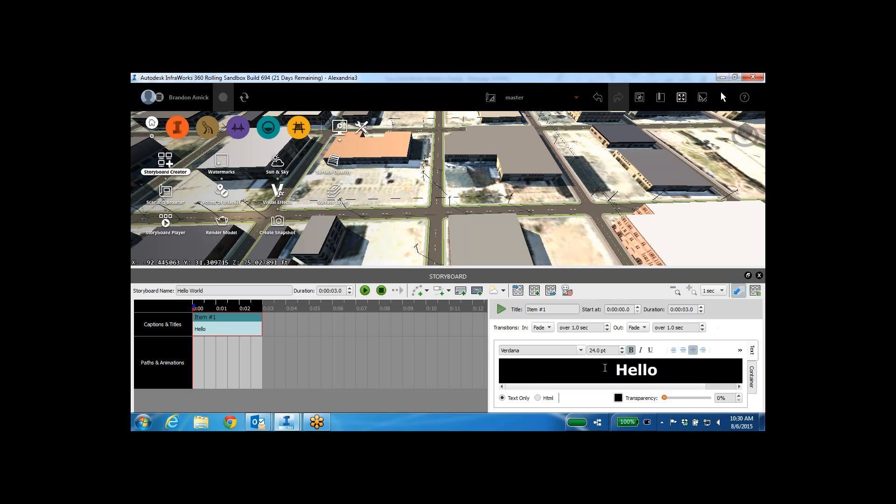
type(" Worl")
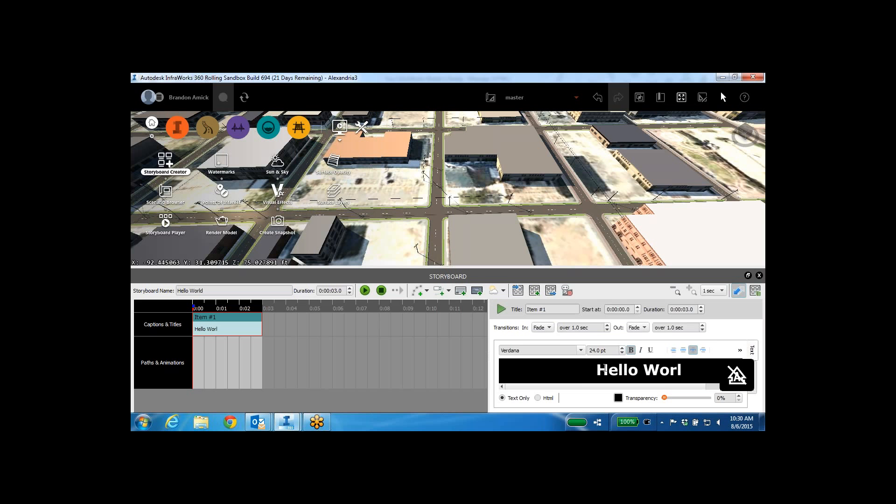
type("d!")
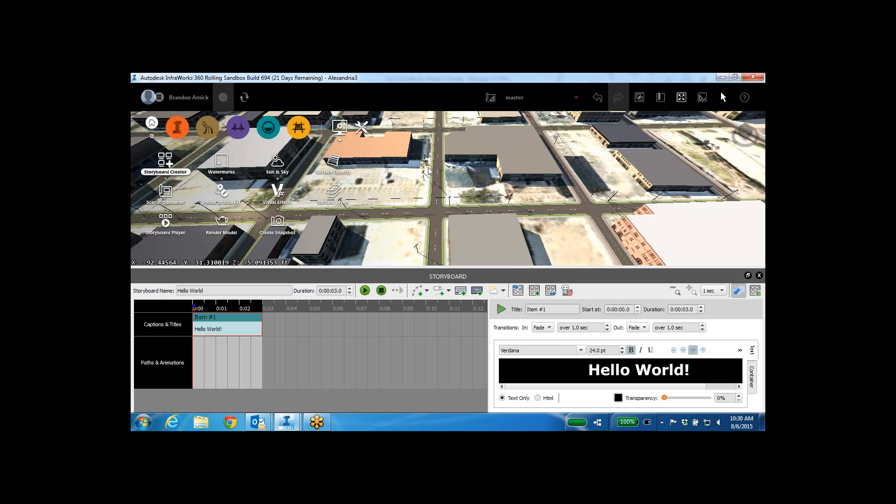
Step: Frame the street intersection and add a Track animation after the title in the storyboard
left_click_drag(428, 172, 385, 142)
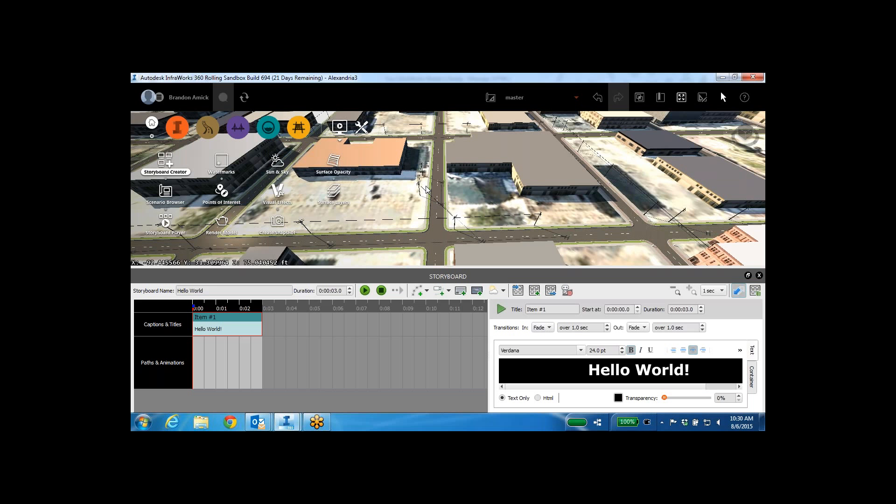
left_click_drag(419, 183, 404, 179)
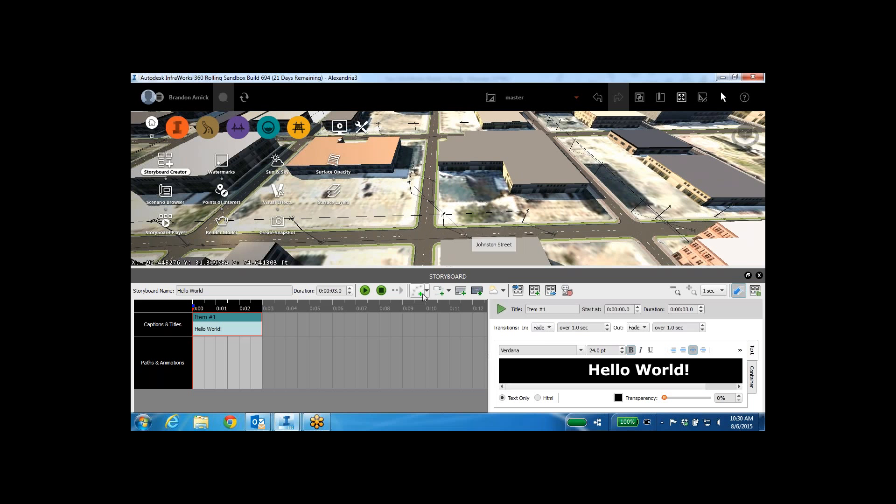
left_click(448, 291)
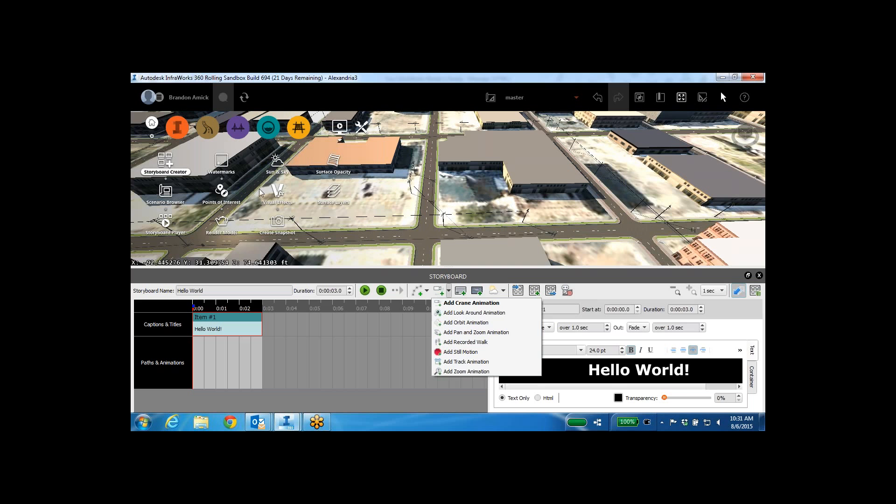
left_click(474, 362)
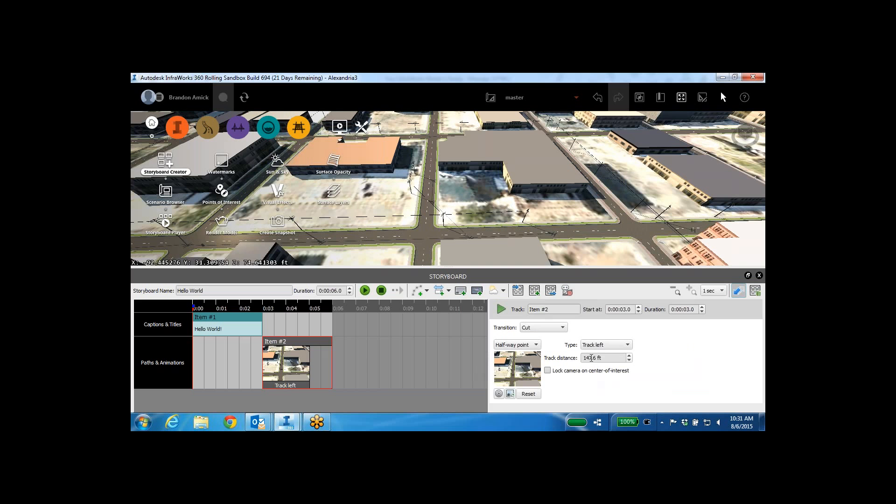
Step: Set the track animation's distance to 170.6 ft and preview the camera movement
left_click_drag(592, 358, 583, 357)
type("170")
left_click(502, 309)
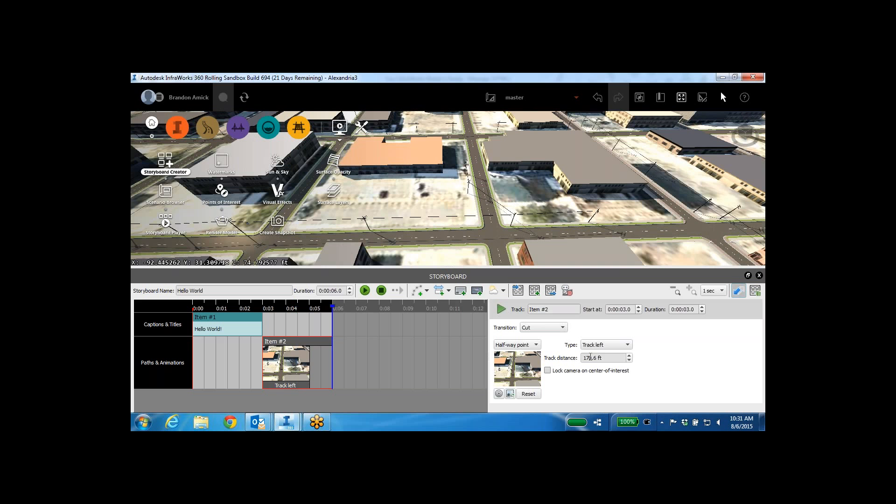
Step: Set the track animation's distance to 185.6 ft and preview the camera movement
left_click_drag(592, 358, 586, 358)
type("85")
left_click(501, 310)
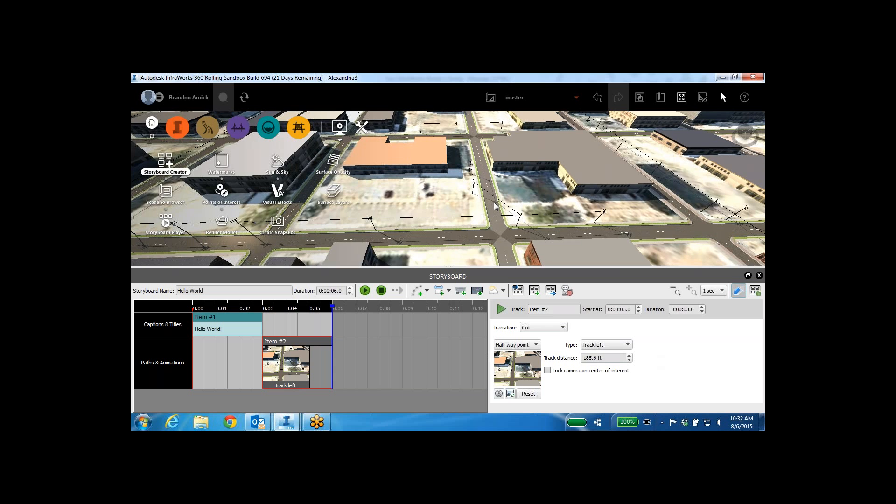
mouse_move(494, 203)
left_mouse_down()
mouse_move(421, 192)
mouse_move(493, 193)
left_mouse_up()
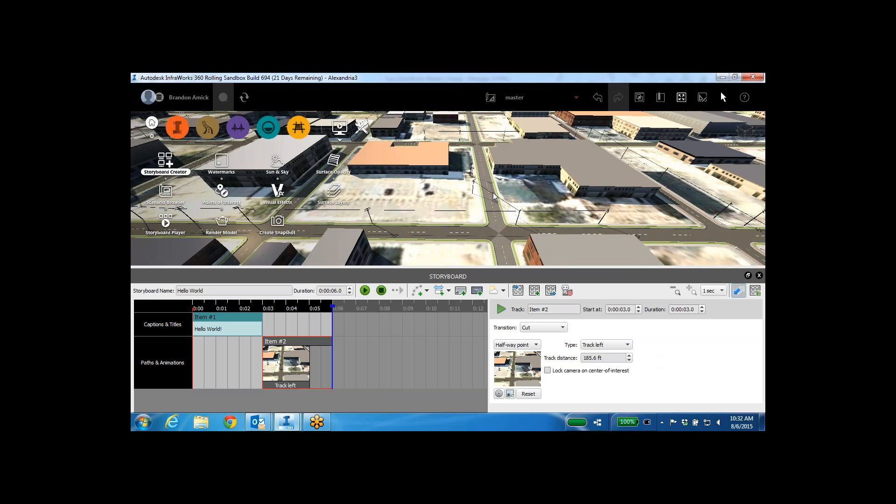
left_click(502, 309)
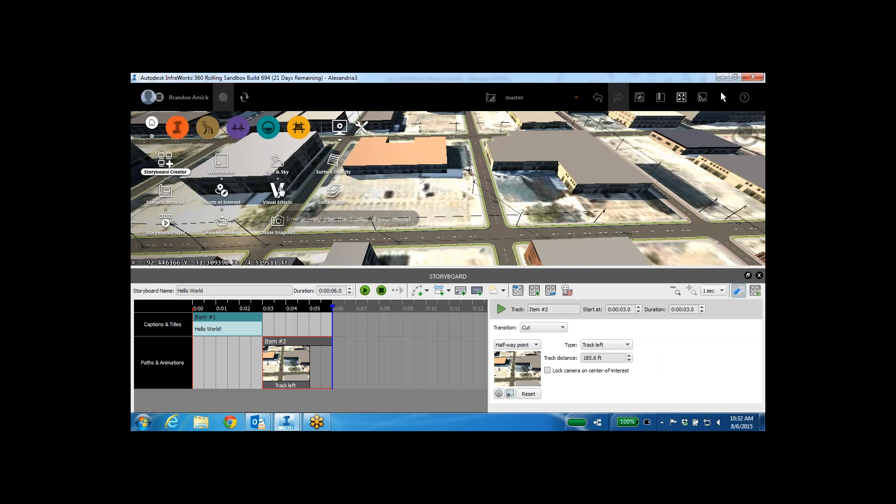
Step: Set the track animation's distance to 195.6 ft and preview the camera movement
double_click(587, 358)
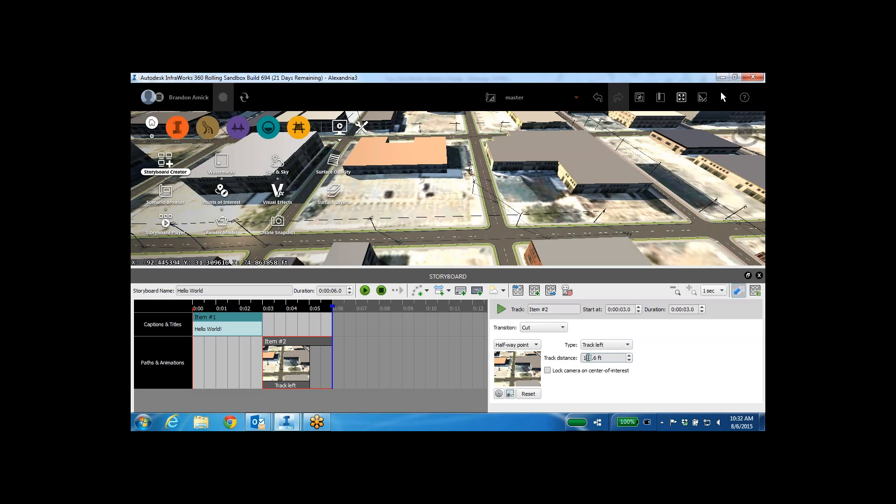
type("1958")
key("BackSpace")
key("Return")
left_click(501, 309)
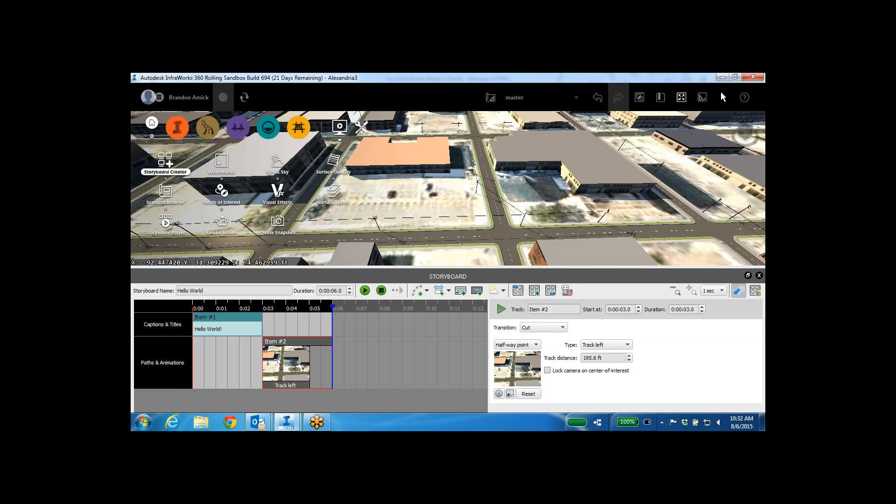
Step: Add an Orbit animation after the track animation, with a 90° left angle and a duration of 5 seconds
left_click(448, 290)
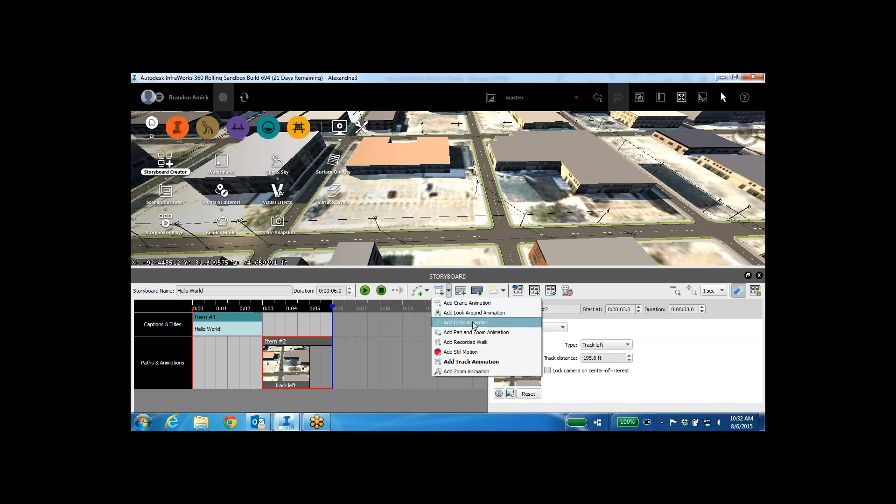
left_click(472, 322)
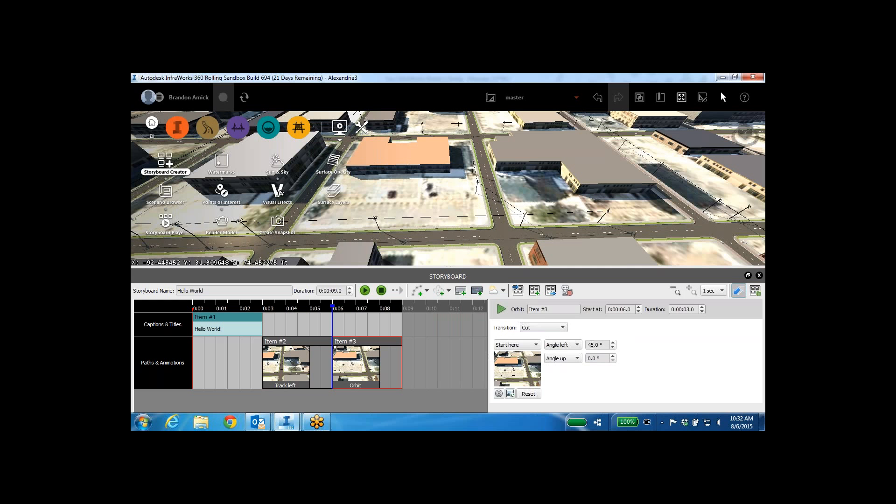
left_click_drag(593, 344, 586, 348)
type("90")
left_click(664, 341)
left_click(702, 308)
left_click(702, 308)
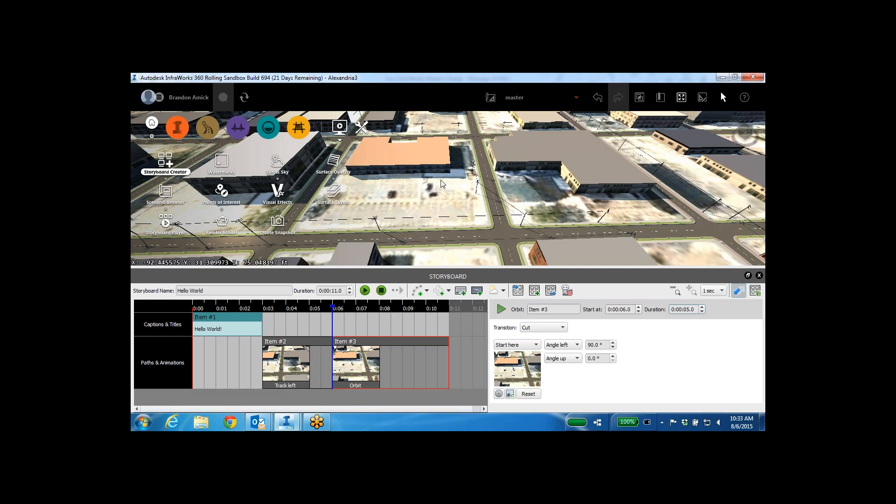
Step: Preview the orbit animation, enlarge the model view by shrinking the storyboard area, and replay the orbit
left_click(365, 291)
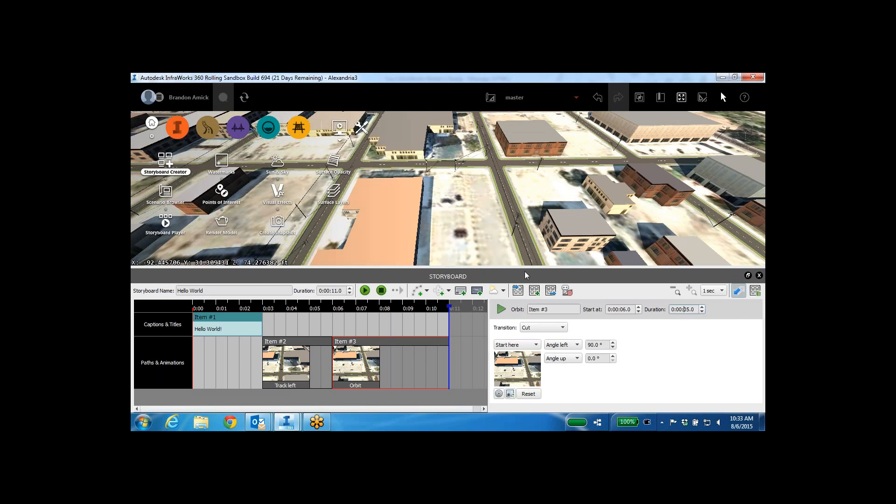
left_click_drag(524, 268, 524, 295)
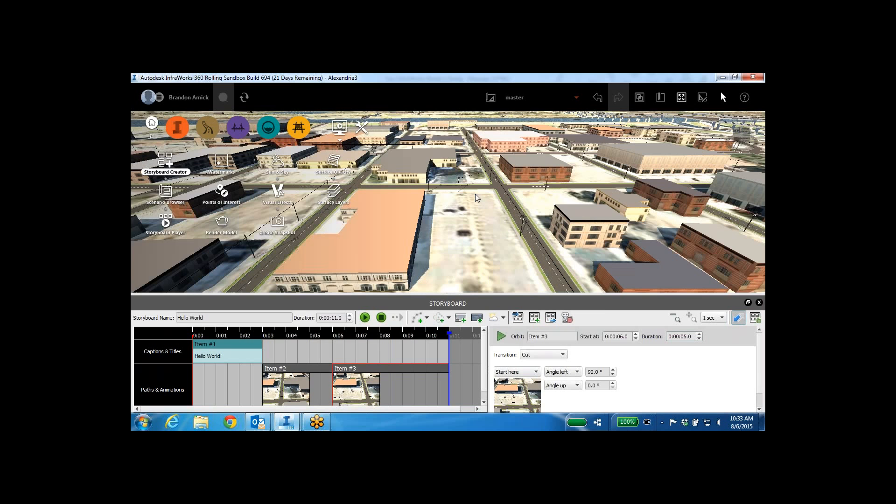
left_click(500, 336)
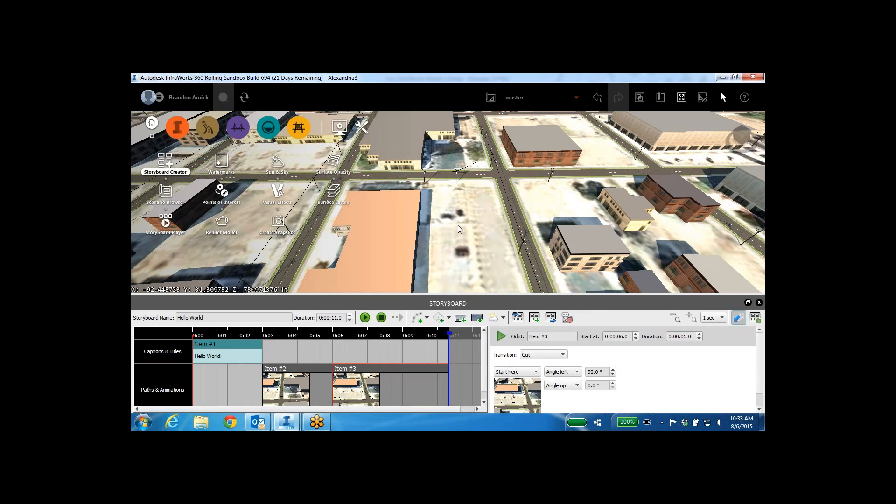
Step: Add a second Track animation after the orbit and preview its camera movement
left_click(448, 318)
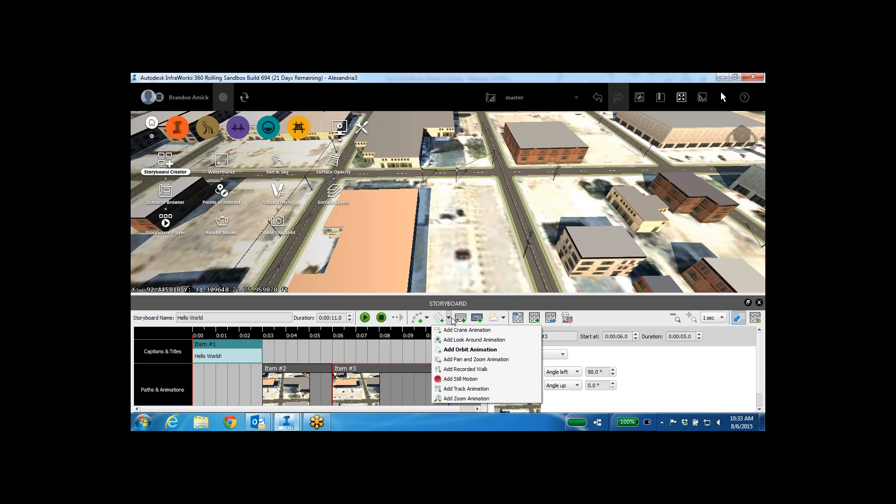
left_click(479, 390)
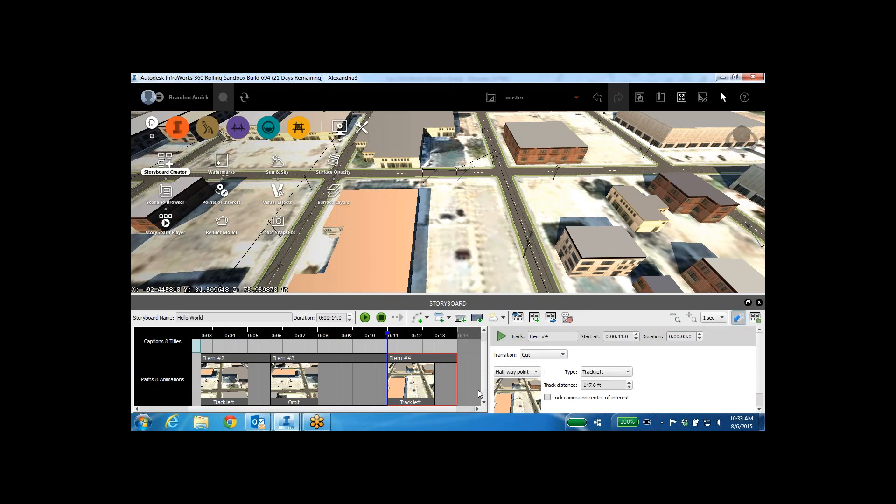
left_click(501, 336)
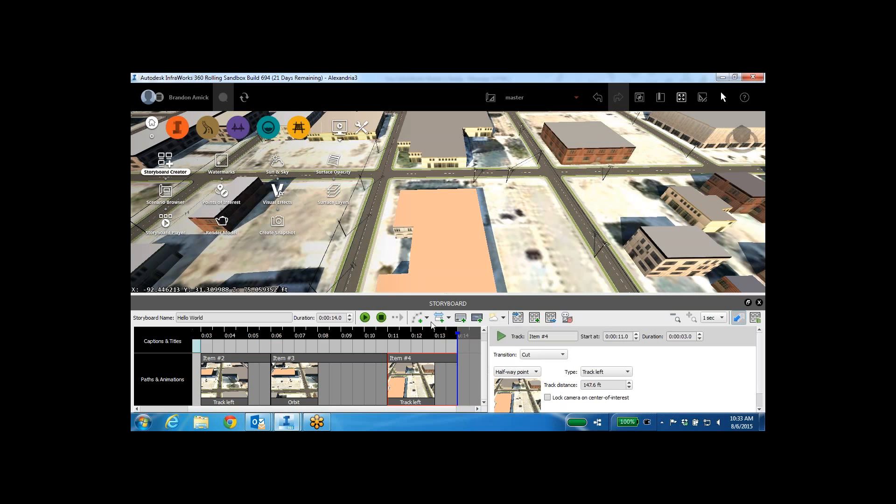
Step: Add a second Orbit animation at the end with a 90° left angle and 5-second duration, and preview it
left_click(449, 319)
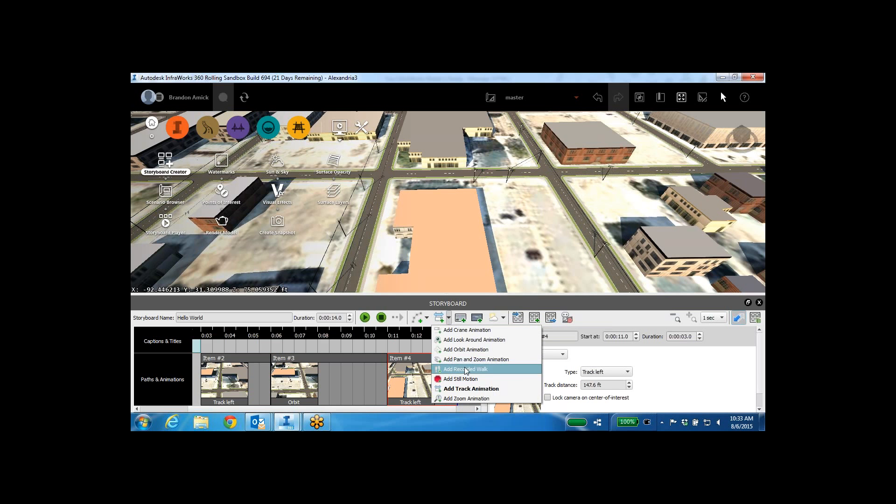
left_click(464, 350)
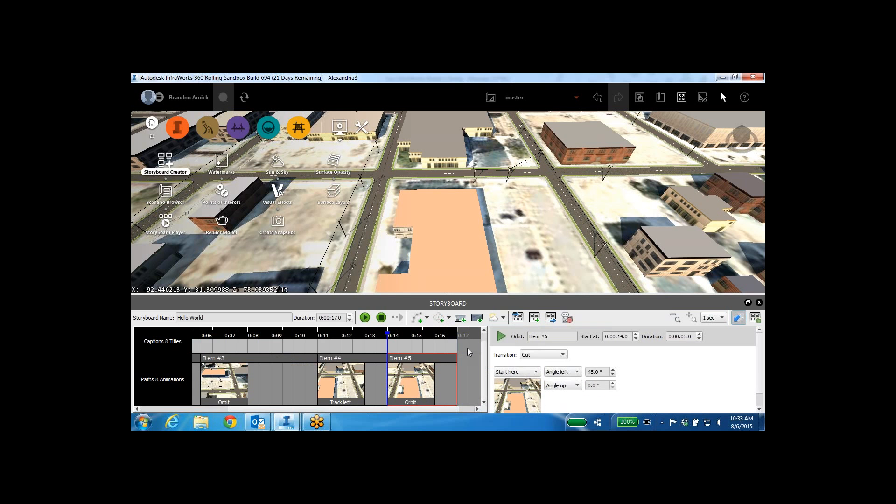
double_click(590, 372)
type("90")
key("Return")
left_click(699, 334)
left_click(700, 334)
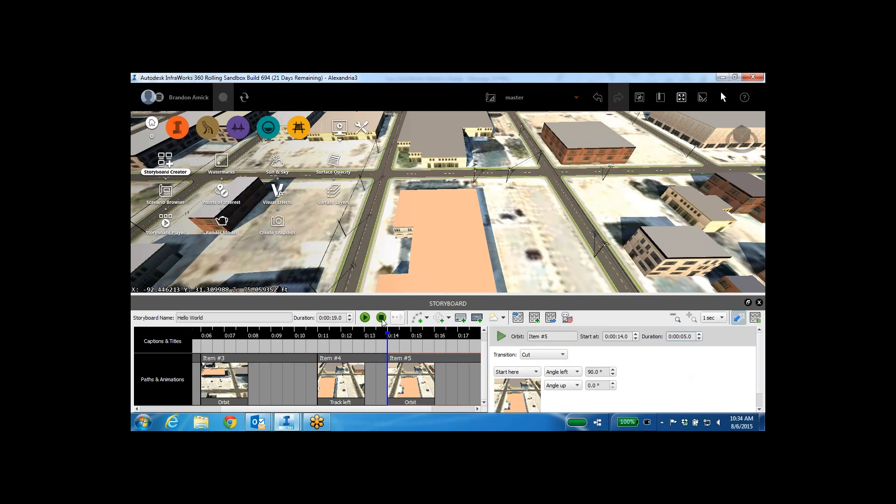
left_click(366, 319)
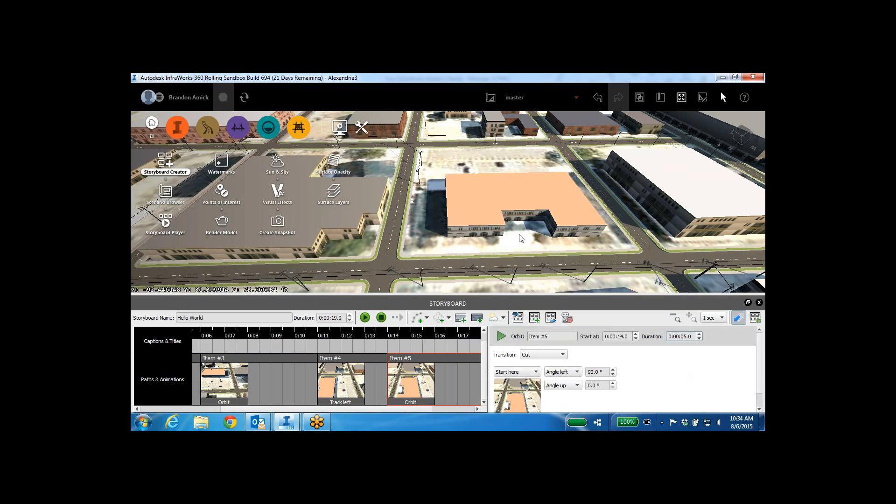
Step: Add a Pan and Zoom animation at the end with 75 ft distance right and 25% zoom-in, and preview it
left_click(449, 318)
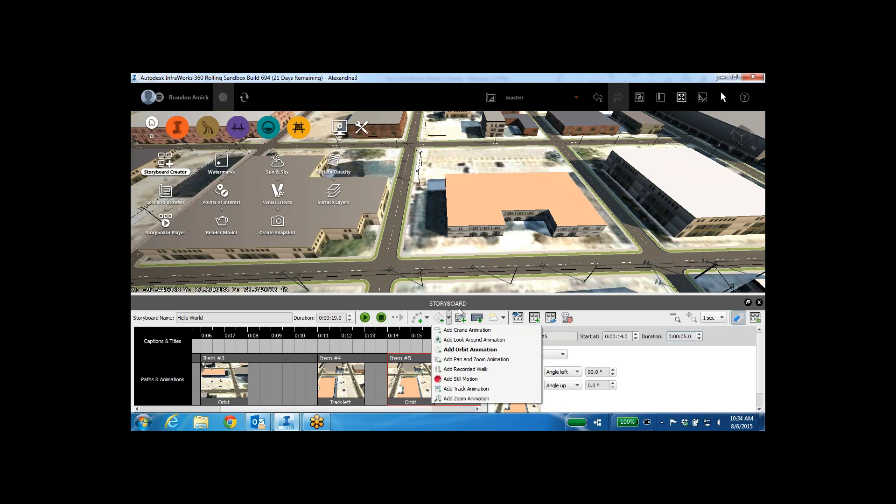
left_click(470, 360)
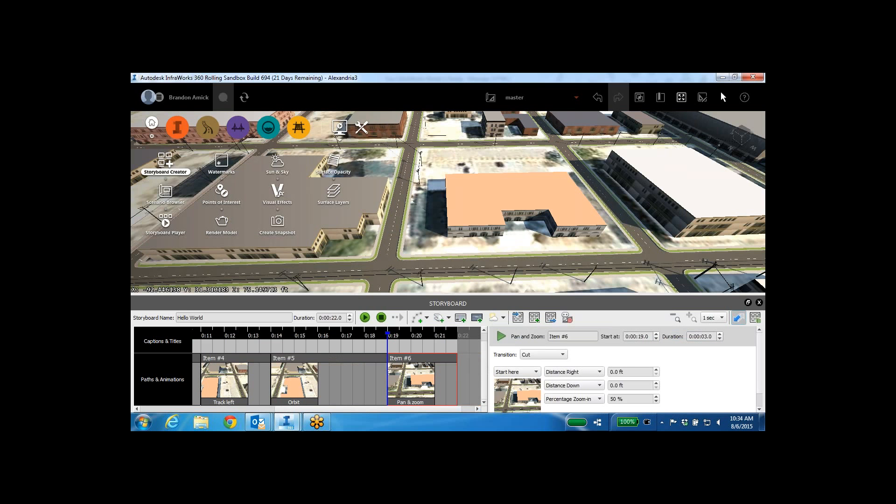
left_click(590, 374)
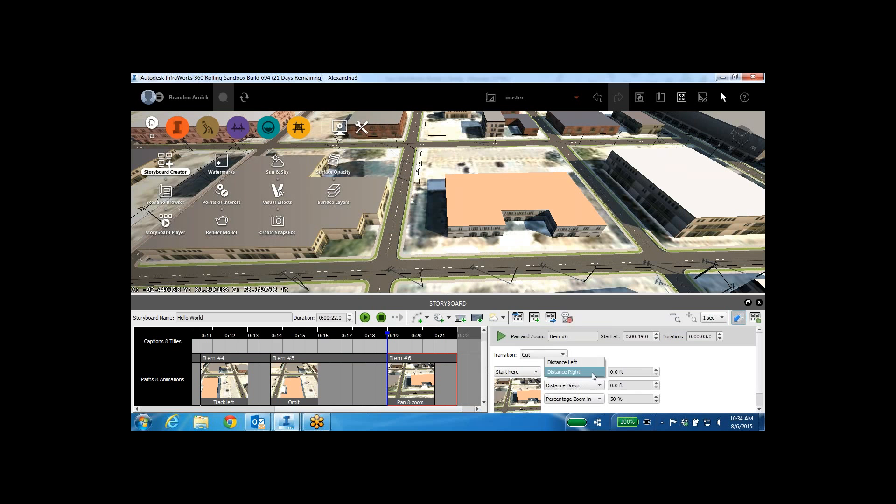
left_click(590, 374)
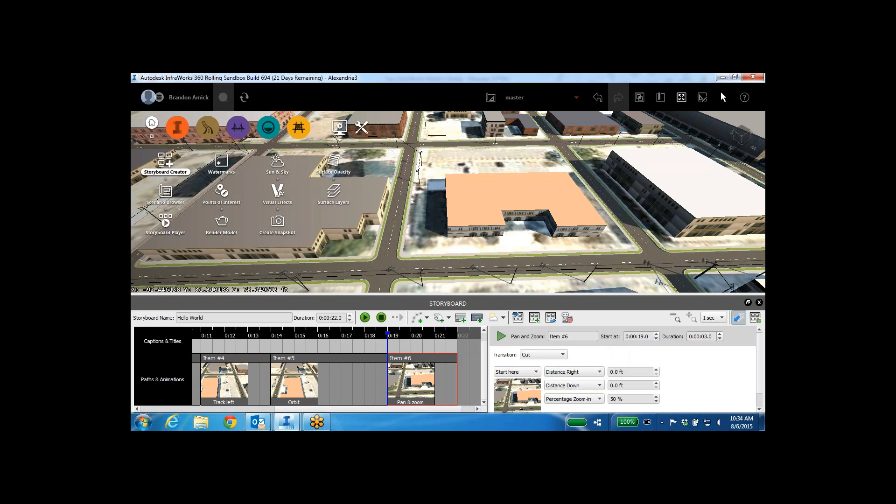
left_click(612, 372)
type("75")
left_click_drag(630, 400, 609, 399)
type("25")
left_click_drag(591, 293, 591, 290)
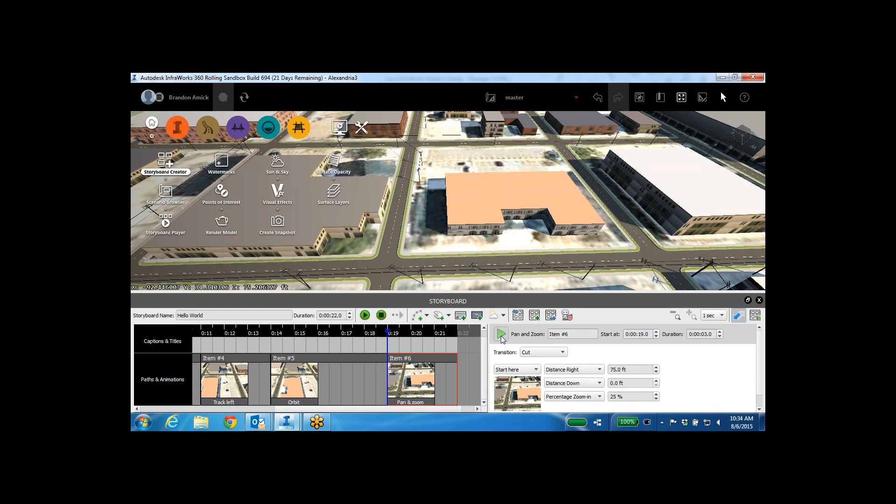
left_click(501, 334)
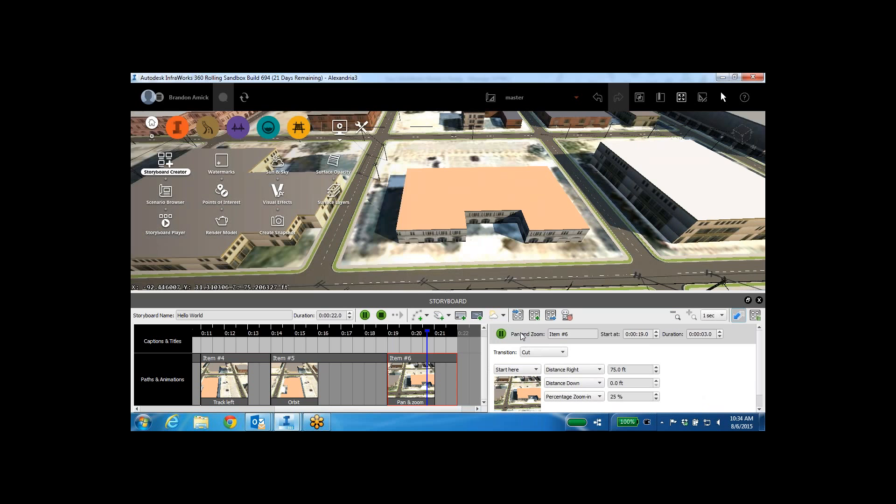
Step: Set the pan and zoom animation's downward distance to 15 ft and preview the movement
double_click(614, 383)
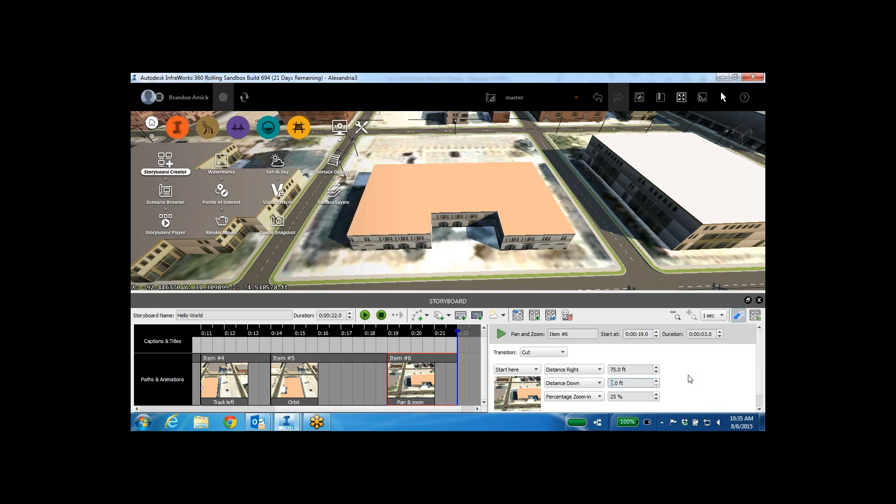
type("15")
key("Return")
left_click(500, 335)
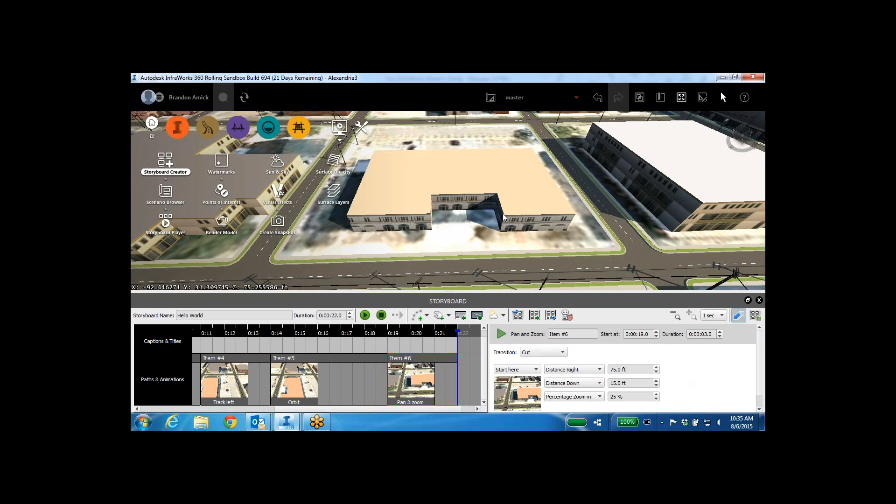
Step: Set the pan and zoom animation's zoom-in percentage to 35% and preview the movement
left_click_drag(624, 397, 609, 396)
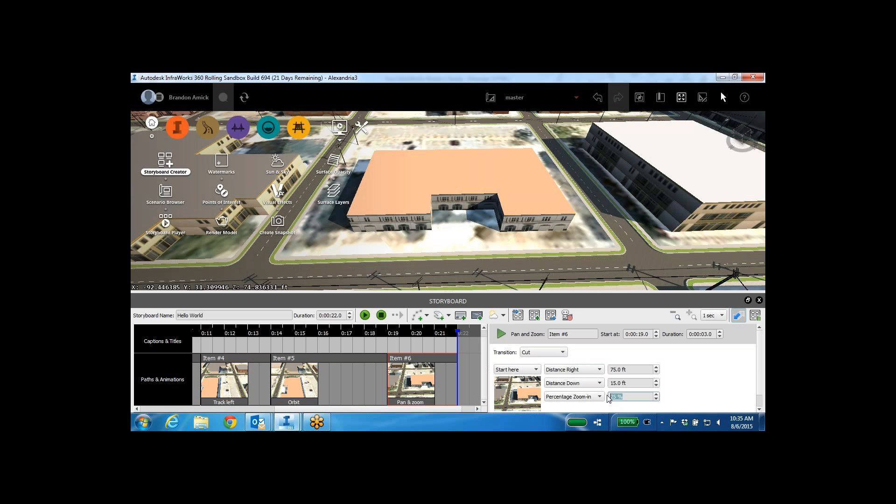
type("35")
left_click(501, 334)
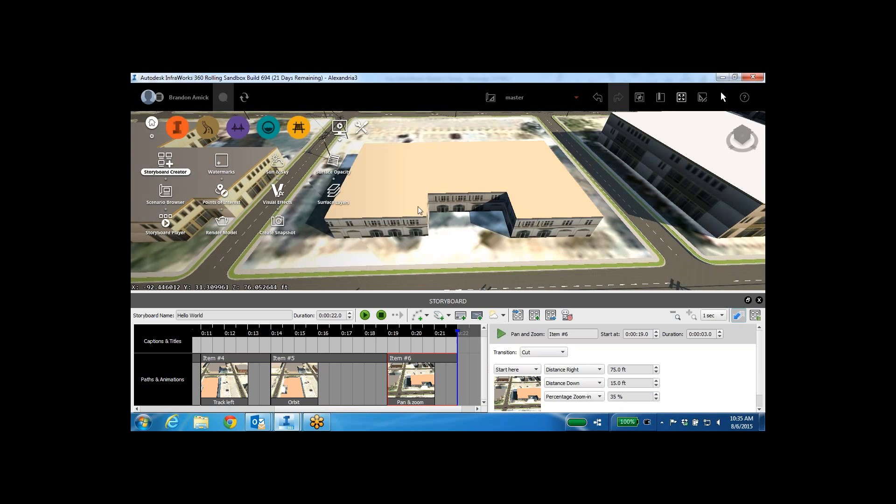
Step: Switch from the presentation tools to the model-building tools to clear the icons covering the model view
left_click(448, 316)
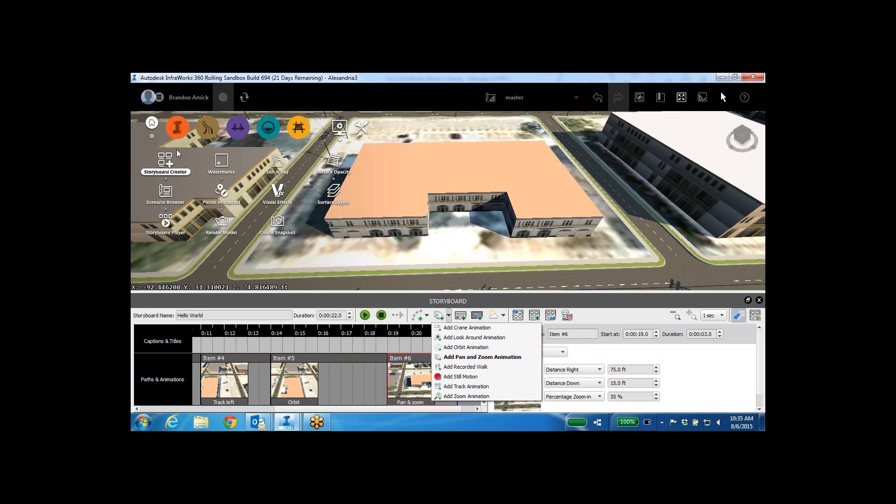
left_click(180, 130)
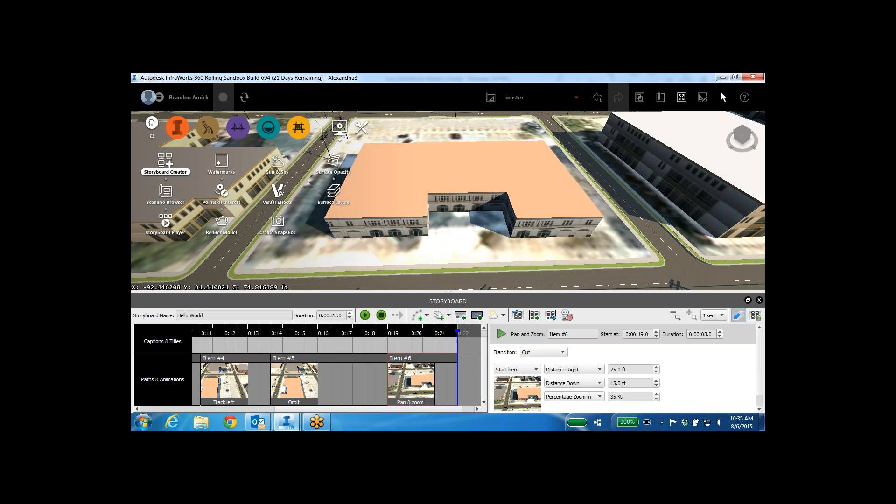
left_click(213, 131)
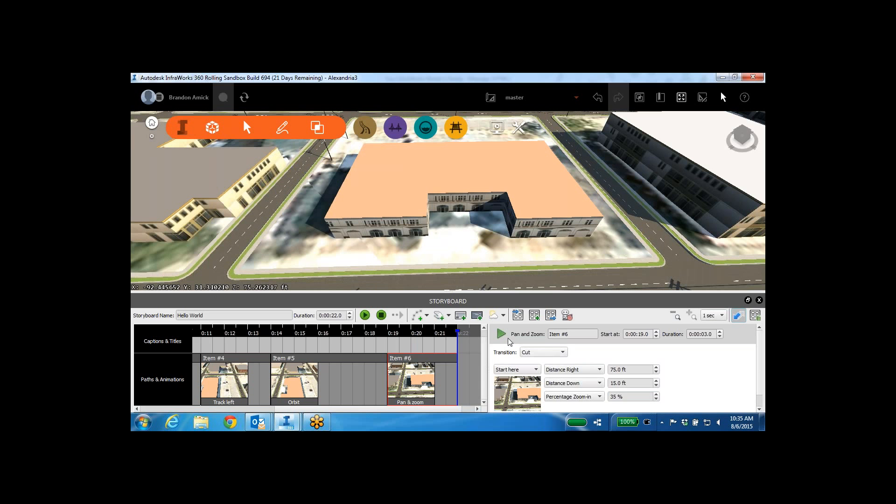
Step: Add a Look Around animation after the pan and zoom, set its left angle to 15° and preview it
left_click(449, 316)
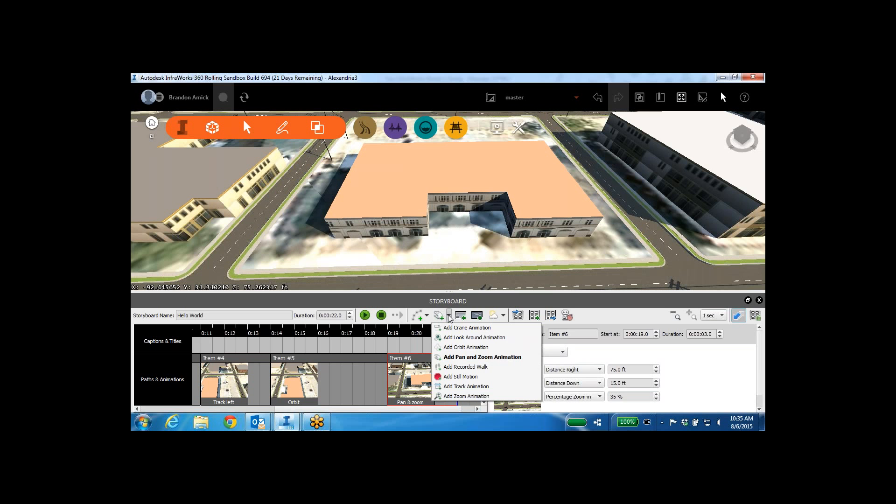
left_click(469, 338)
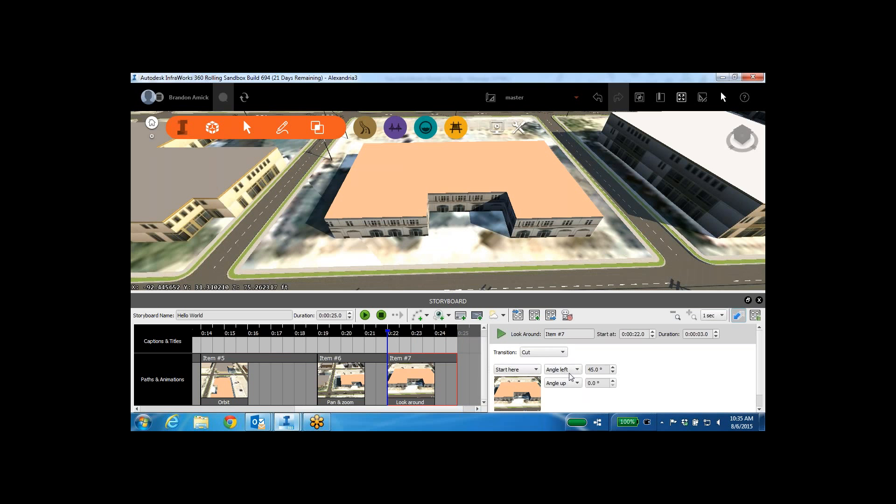
left_click(577, 371)
left_click(577, 373)
left_click(577, 383)
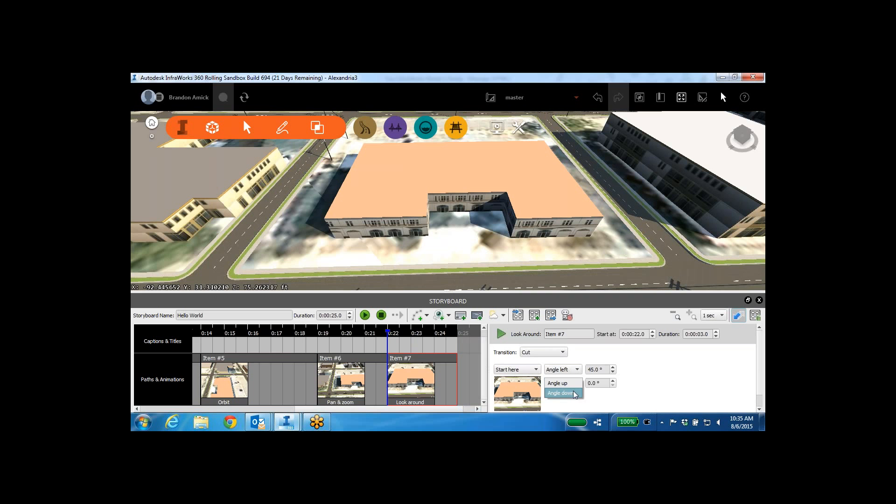
left_click(575, 383)
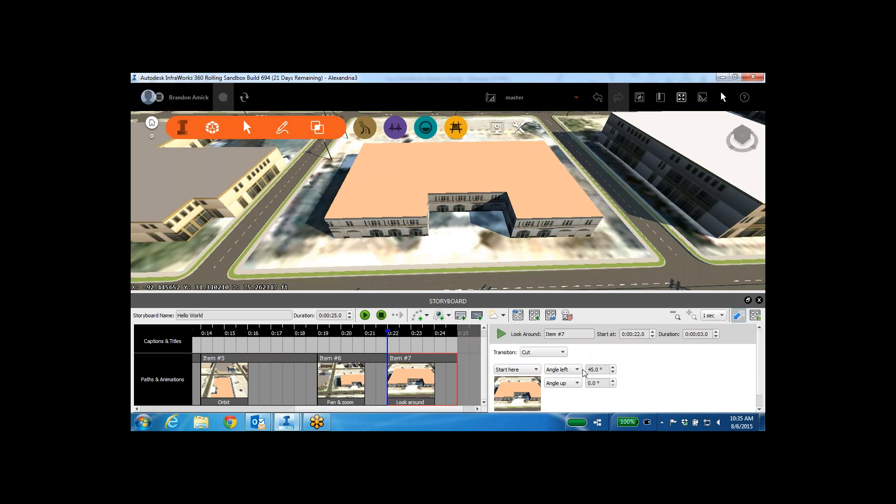
left_click(581, 371)
left_click(580, 370)
left_click(593, 370)
key("BackSpace")
type("1")
left_click(501, 334)
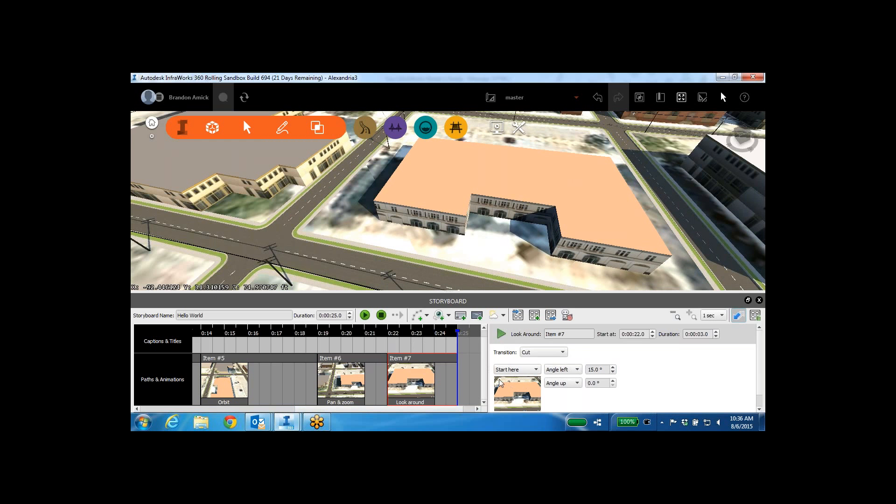
Step: Add a second Look Around animation after the first, set it to Angle right at 15° and preview it
left_click(449, 315)
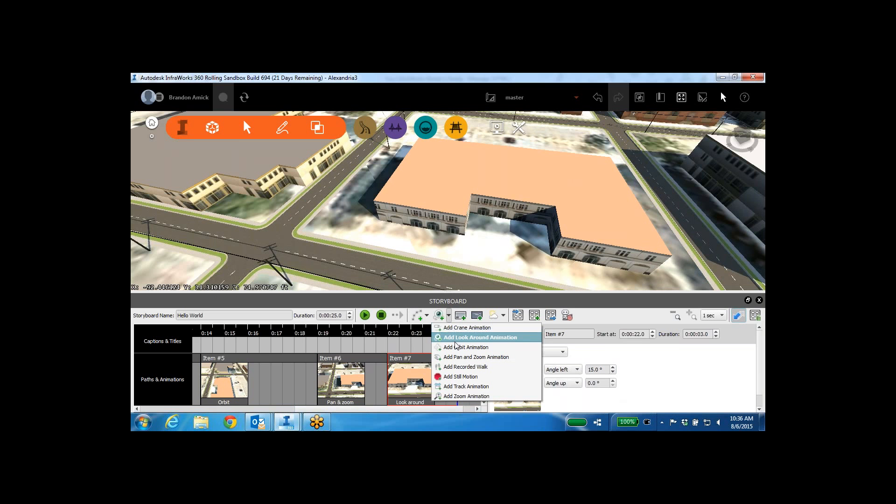
left_click(462, 339)
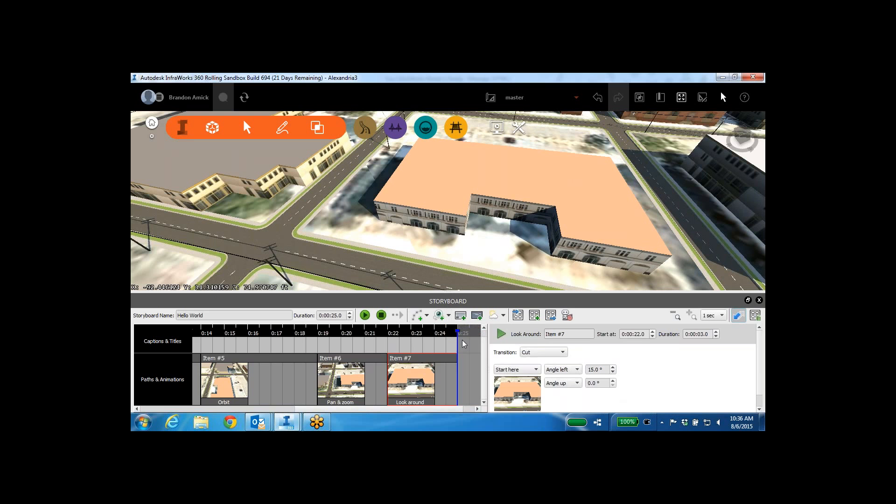
left_click(577, 369)
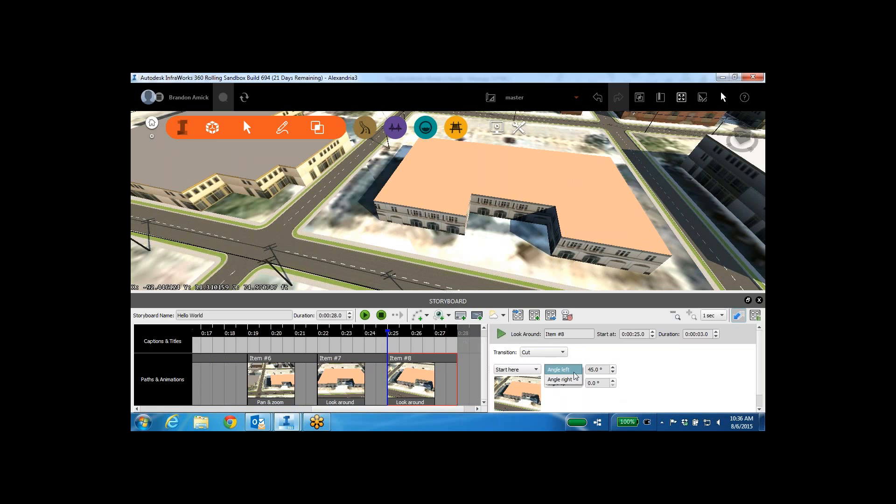
left_click(560, 380)
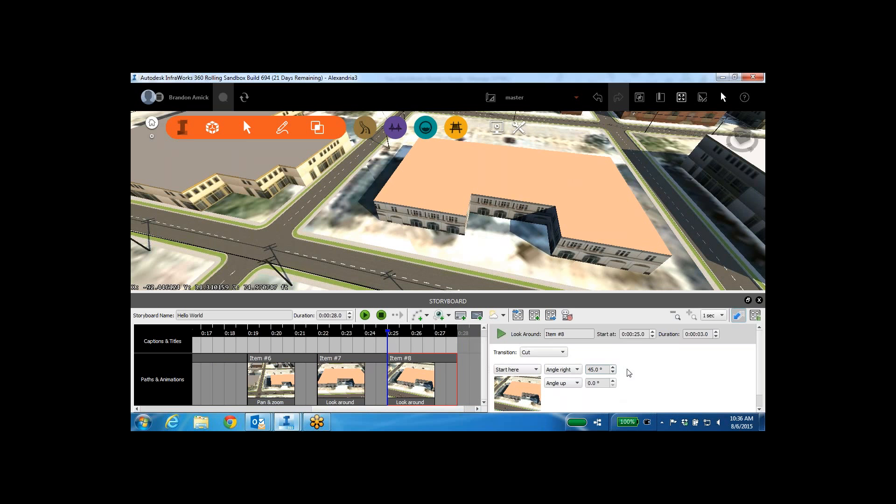
key("BackSpace")
type("1")
left_click(365, 316)
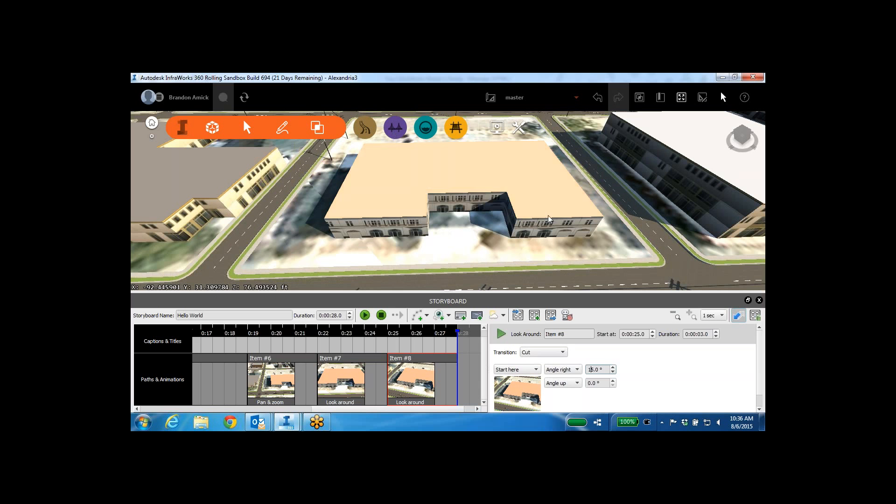
Step: Add an Orbit animation after the second look-around, set its left angle to 180° and duration to 10 seconds, and preview it
left_click(448, 316)
left_click(463, 348)
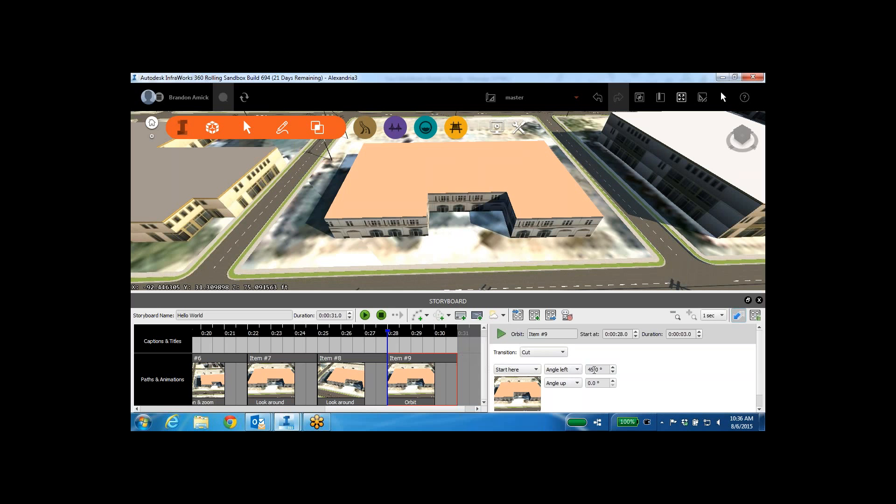
double_click(591, 370)
type("180")
key("BackSpace")
type("1")
key("Return")
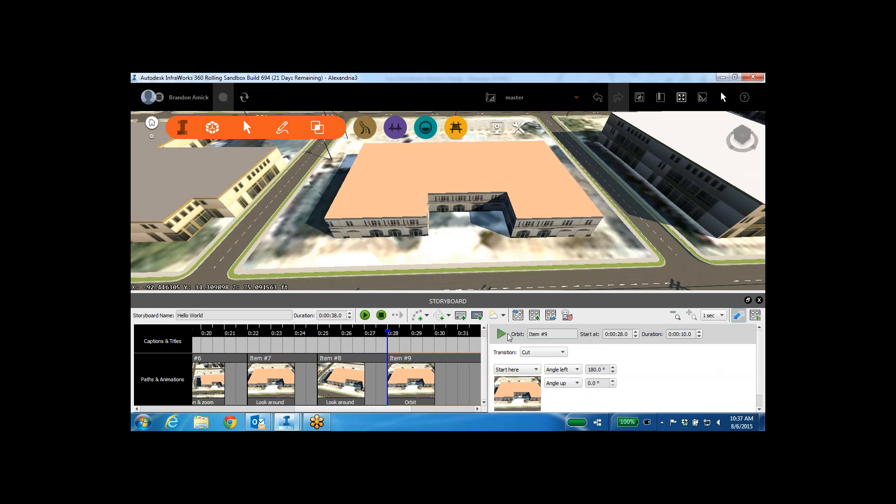
left_click(503, 334)
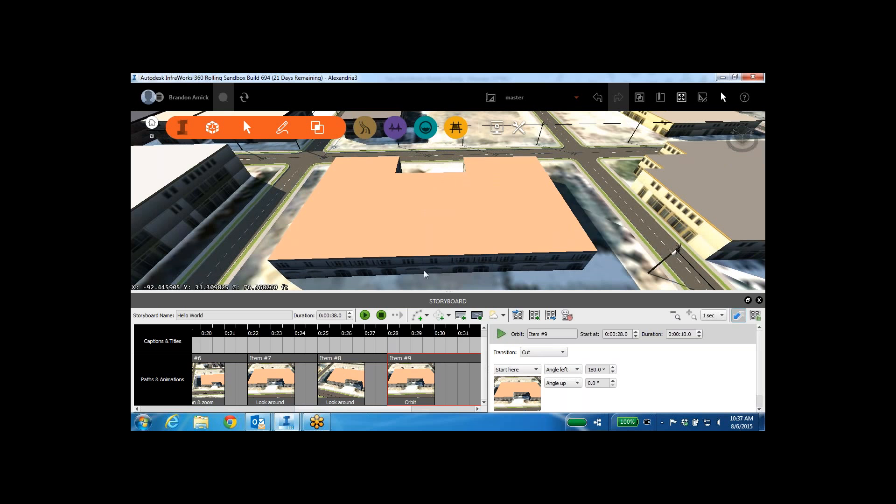
Step: Add a Crane animation after the 180° orbit and enlarge the storyboard area to show all its settings
left_click(449, 315)
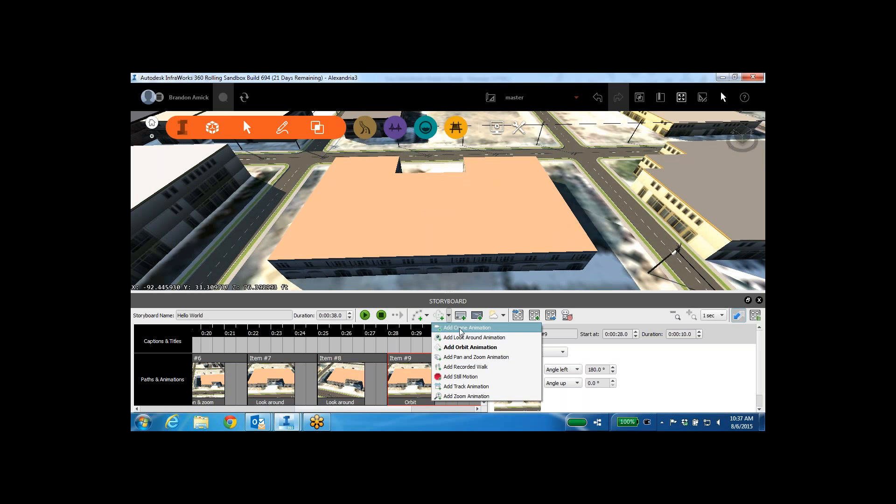
left_click(461, 328)
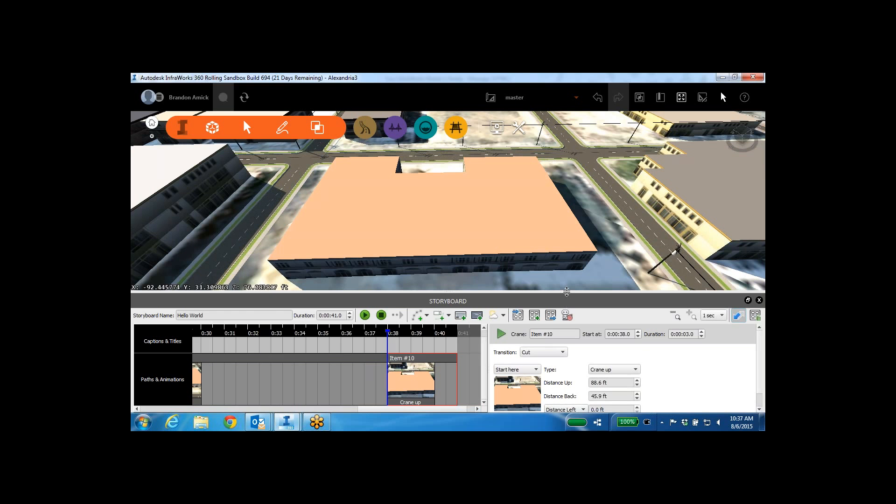
left_click_drag(567, 291, 568, 274)
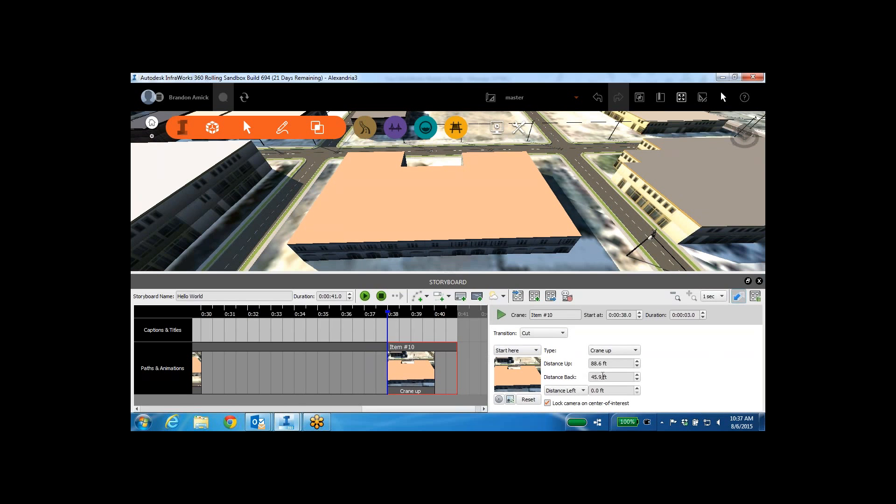
Step: Try the Crane down type for the new crane animation and return it to Crane up
left_click(618, 350)
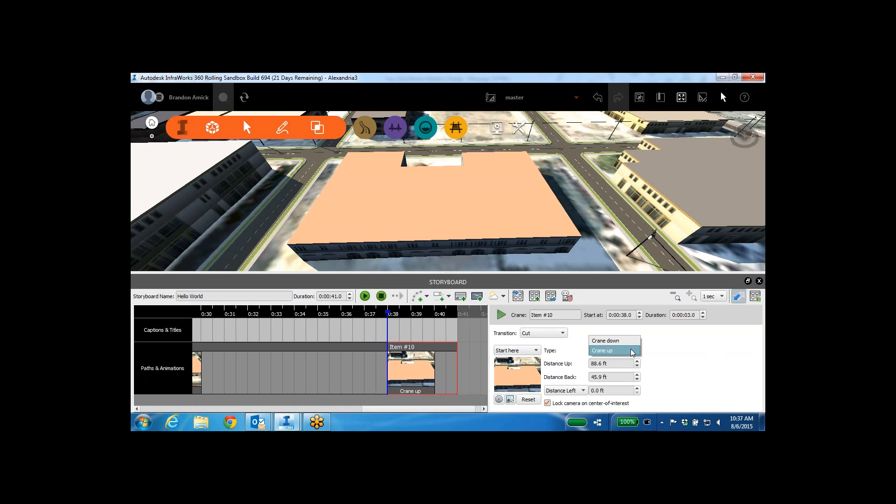
left_click(620, 341)
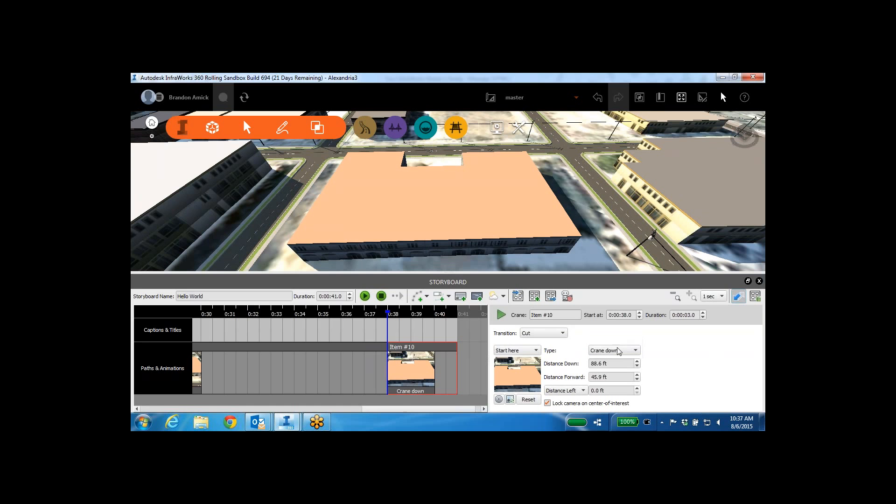
left_click(621, 350)
left_click(614, 362)
Step: Set the crane animation's upward distance to 150.6 ft and preview the movement
left_click(594, 364)
key("BackSpace")
key("Delete")
key("Delete")
type("150")
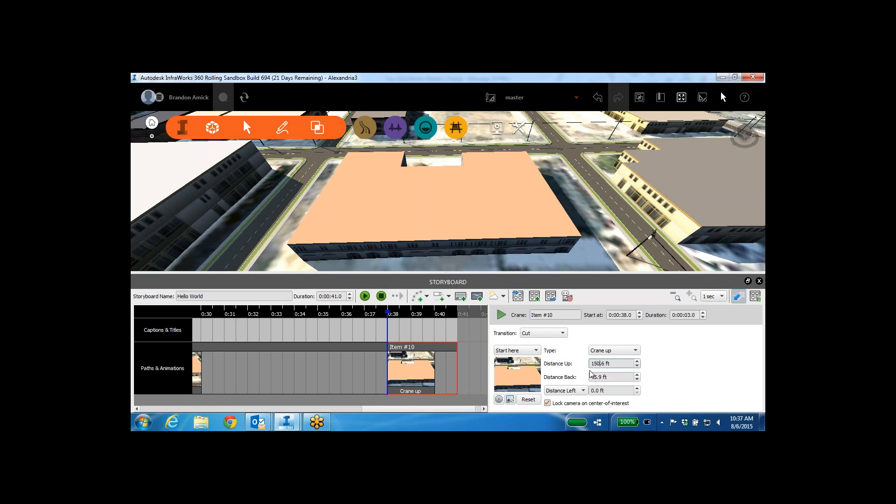
left_click(596, 378)
left_click(501, 316)
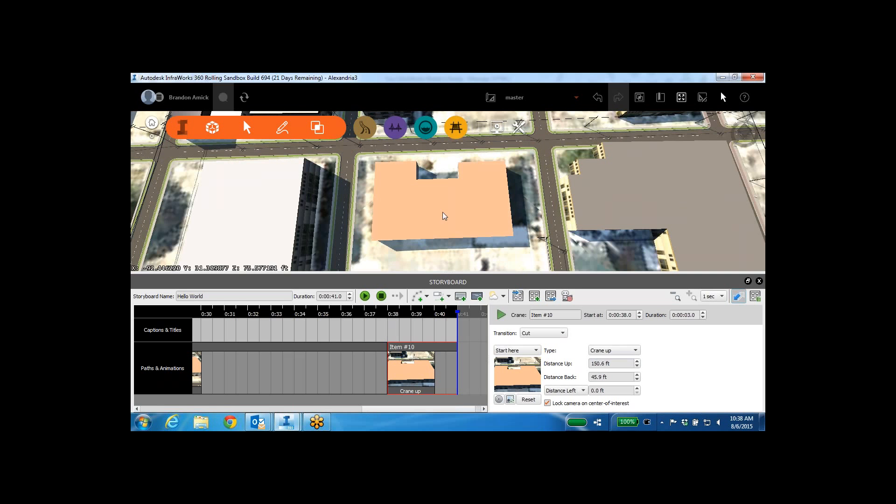
Step: Add a caption after the crane animation and set its text to "The End!"
left_click(462, 299)
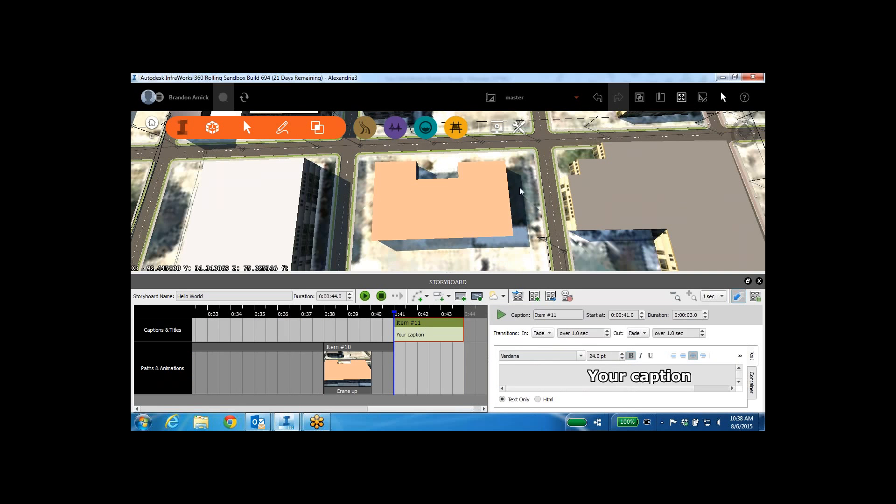
left_click_drag(692, 376, 588, 376)
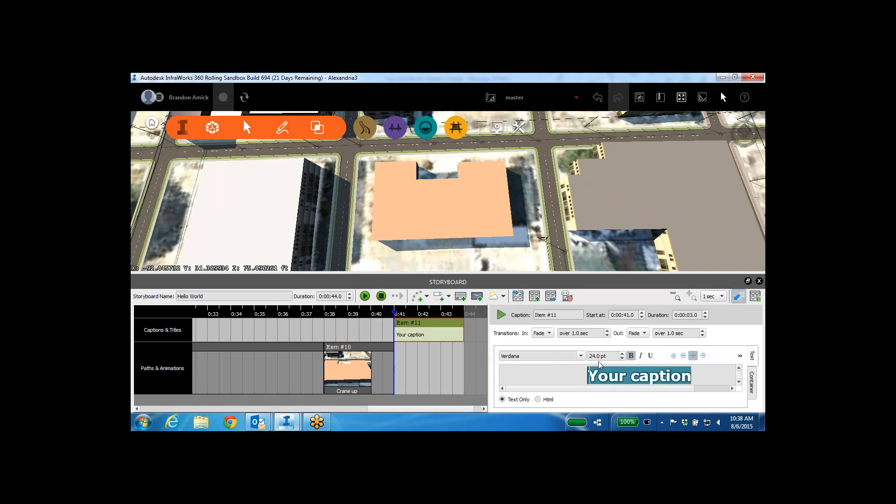
type("Th")
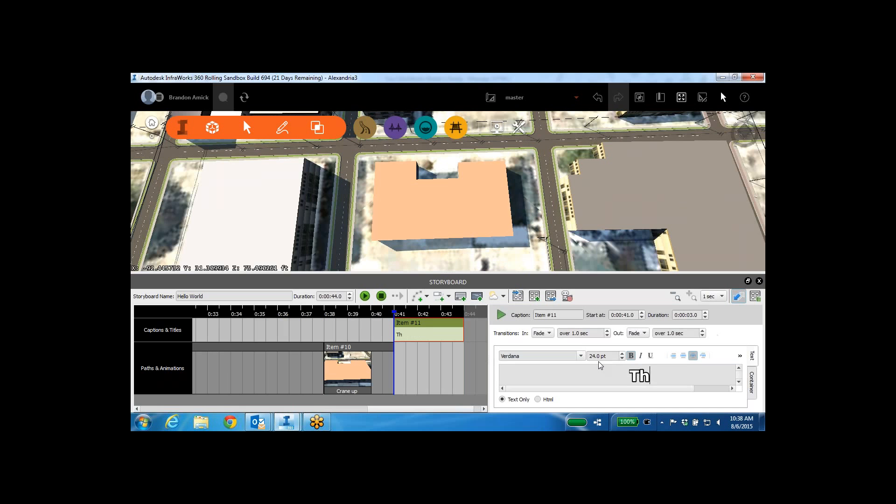
type("e End!")
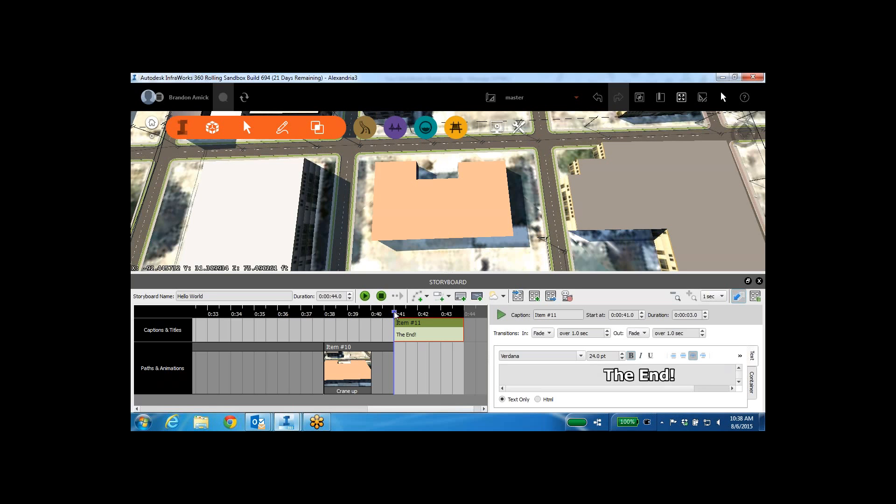
Step: Rewind the storyboard to its start, enlarge the model view and play the whole presentation
left_click_drag(394, 314, 228, 309)
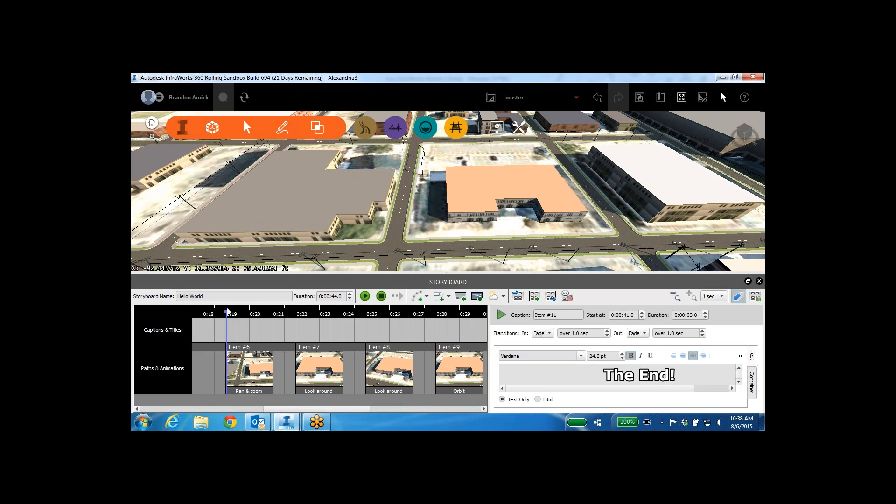
left_click_drag(227, 309, 131, 276)
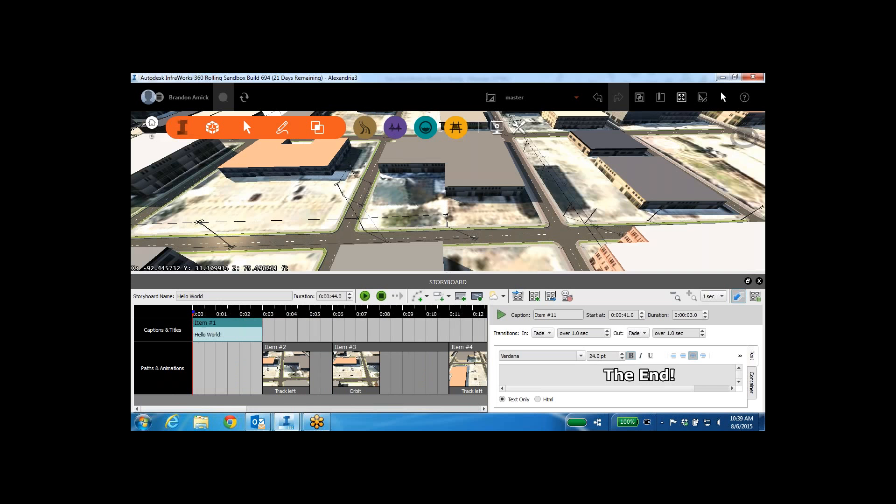
left_click_drag(419, 274, 418, 321)
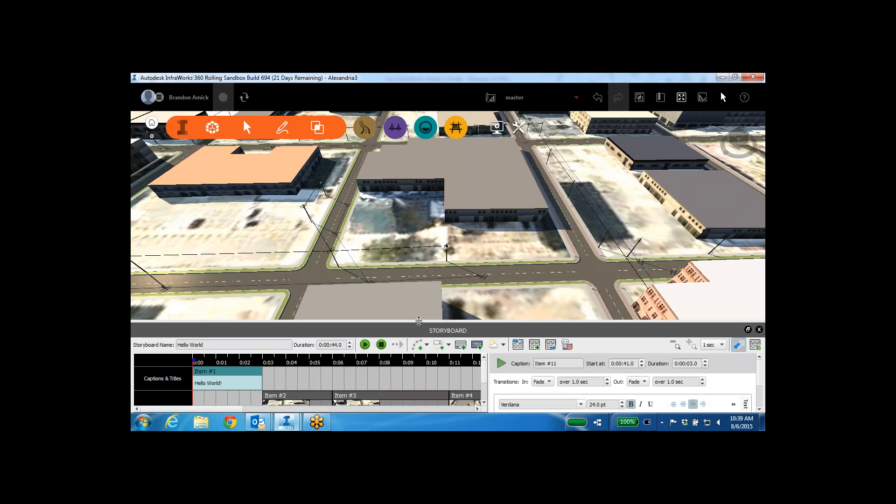
left_click(365, 345)
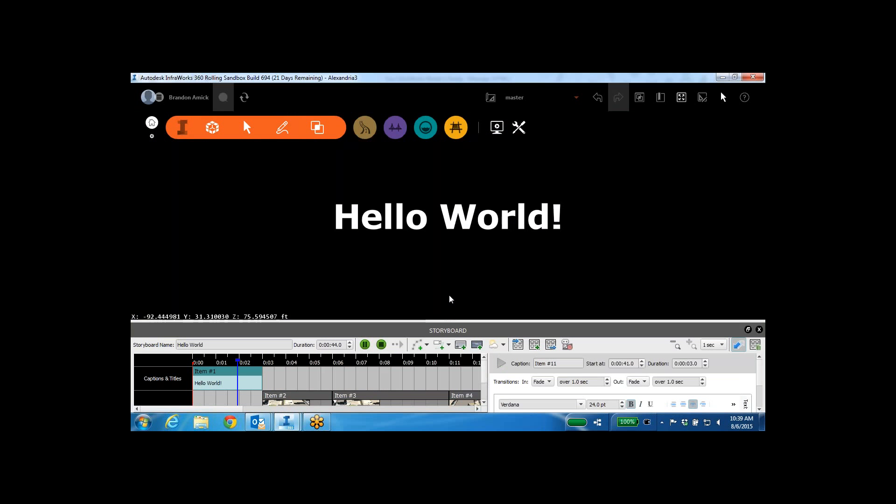
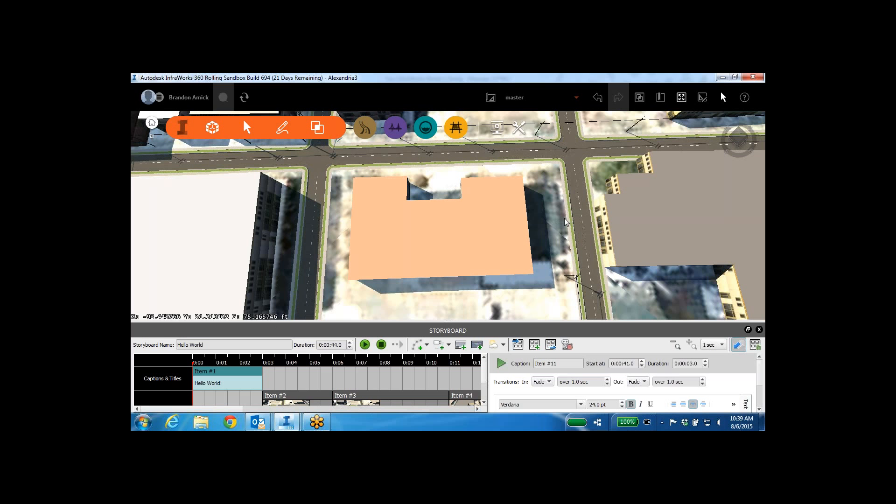
scroll(564, 217, "up", 1)
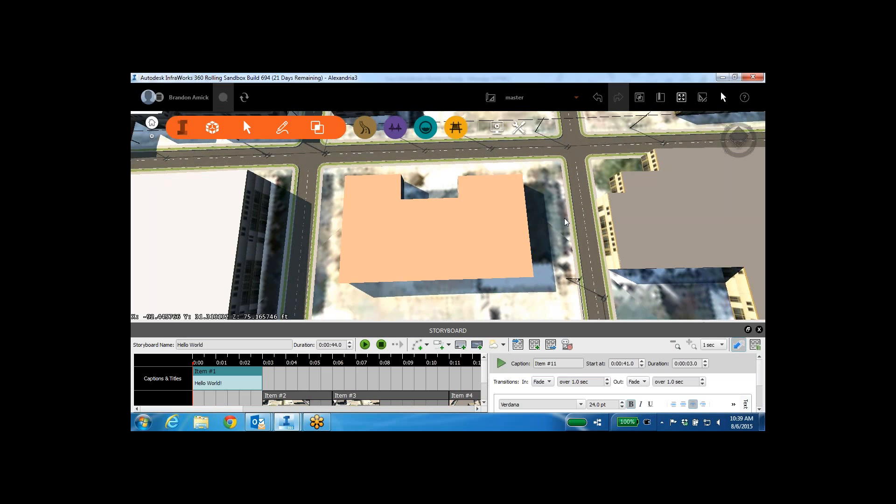
scroll(564, 218, "up", 1)
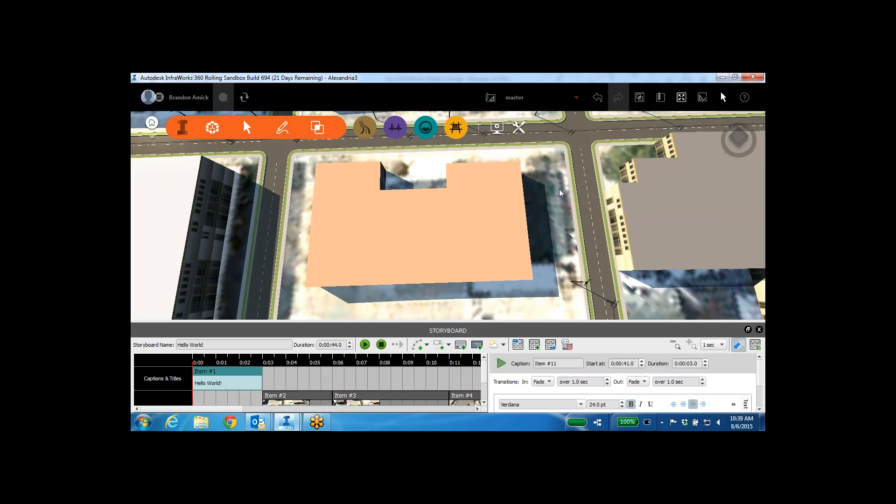
middle_click_drag(559, 189, 551, 140)
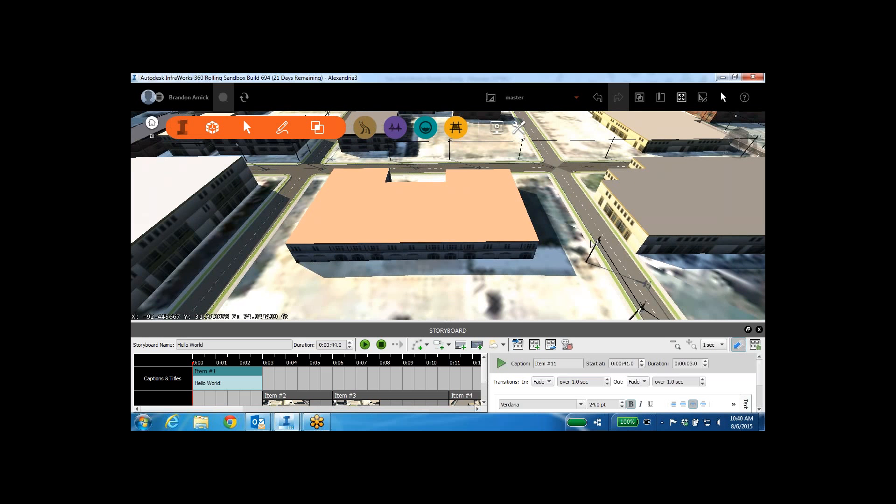
left_click(485, 185)
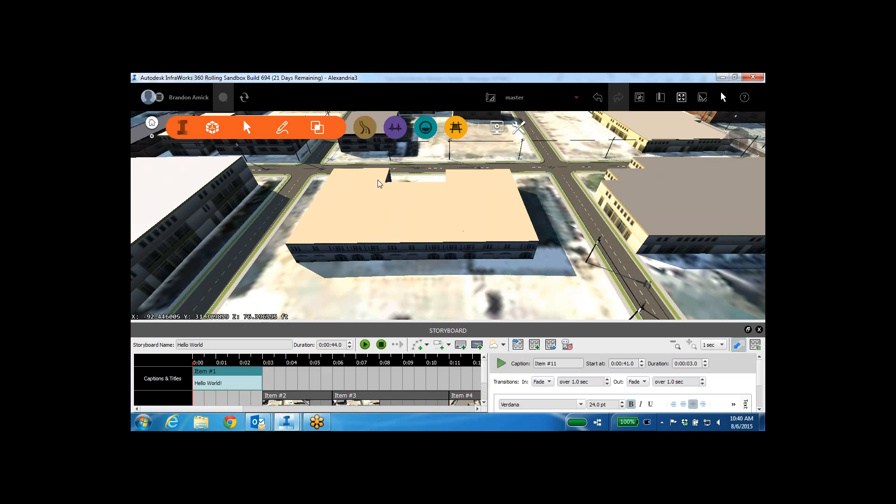
Step: Prepare to publish Alexandria3 to the Sandbox default group with Scenarios and Web Views included, and cancel the publishing
left_click(243, 99)
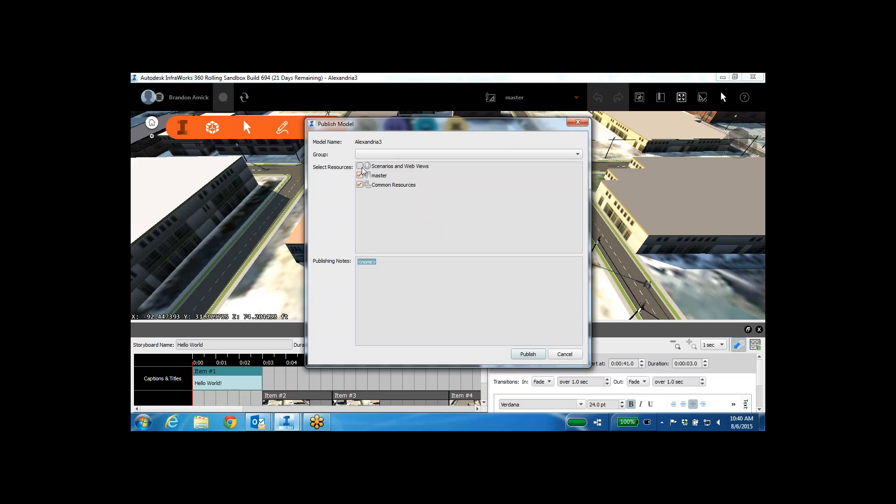
left_click(360, 166)
left_click(435, 155)
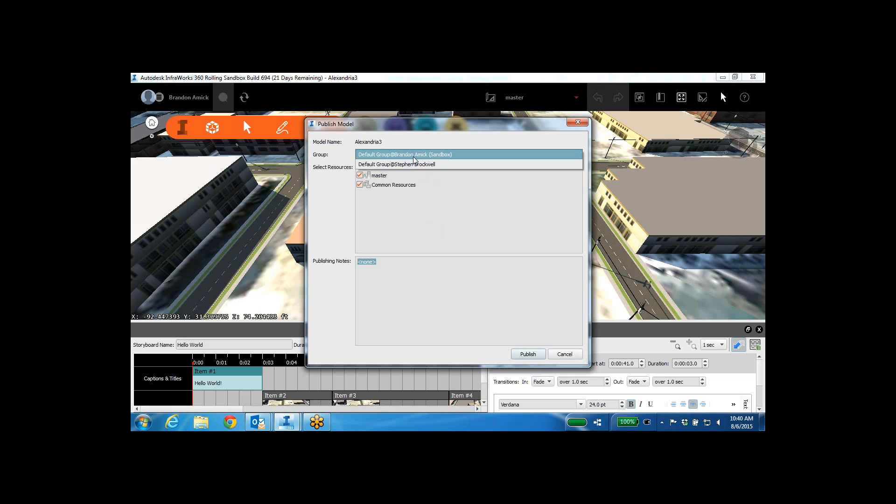
left_click(413, 156)
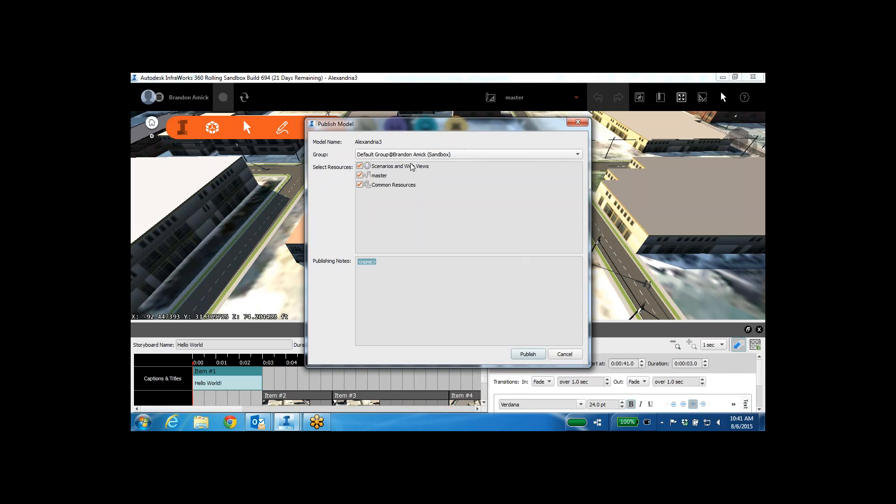
left_click(565, 354)
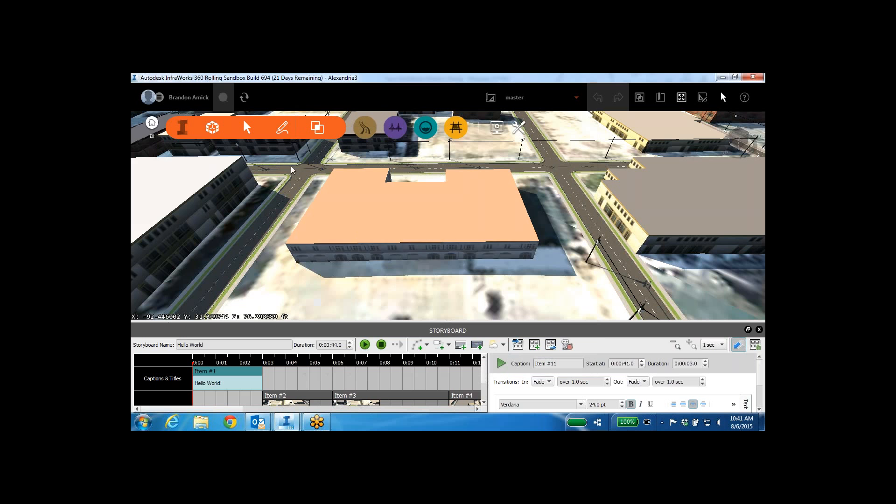
Step: Return to the model home screen and start downloading the cloud model MyAlexModel2
left_click(152, 123)
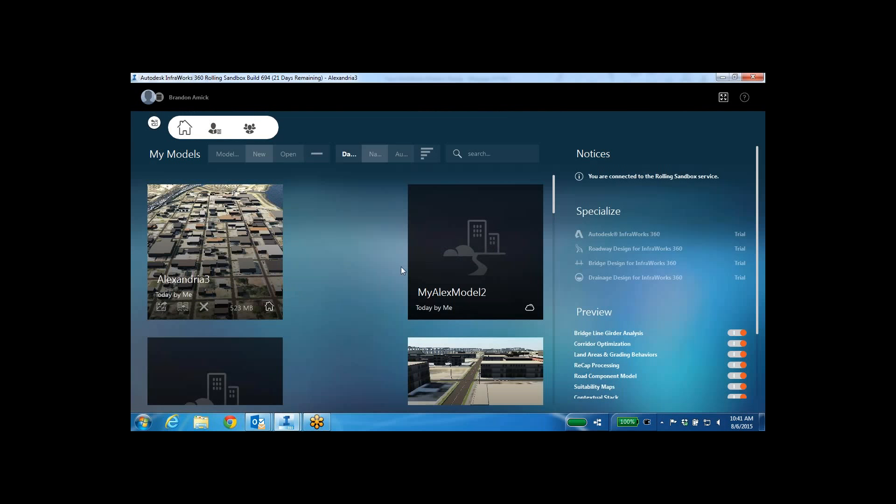
mouse_move(488, 255)
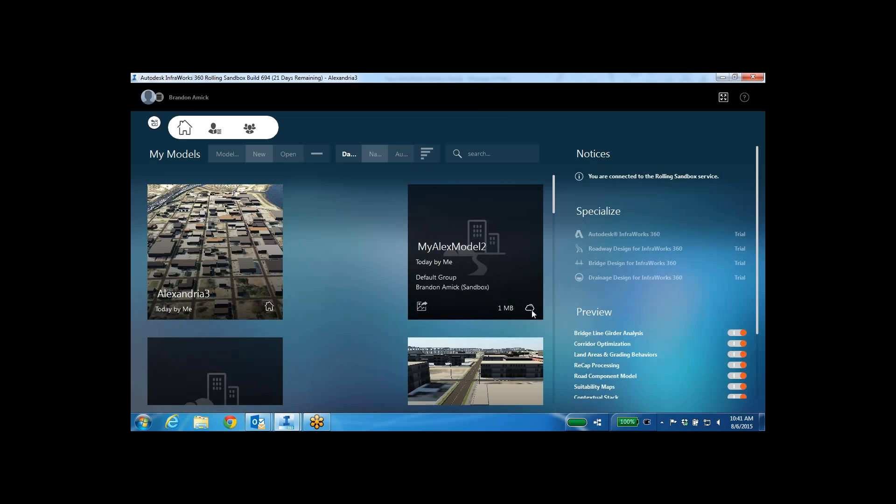
left_click(474, 251)
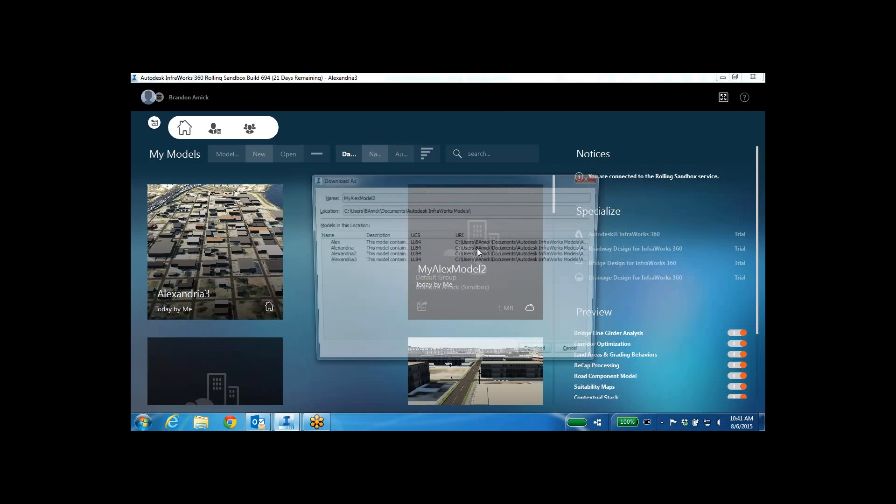